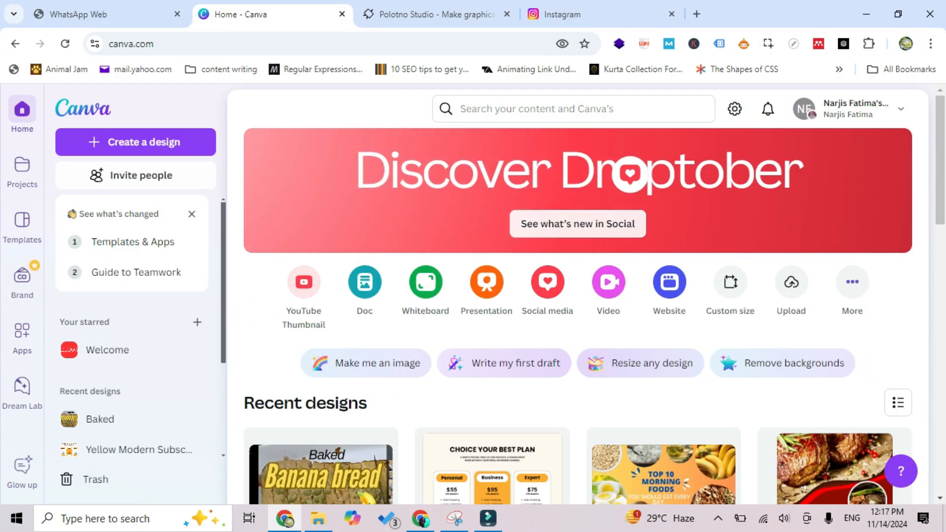
# Start a new custom-size design and set its height to 1080 px
pyautogui.click(136, 142)
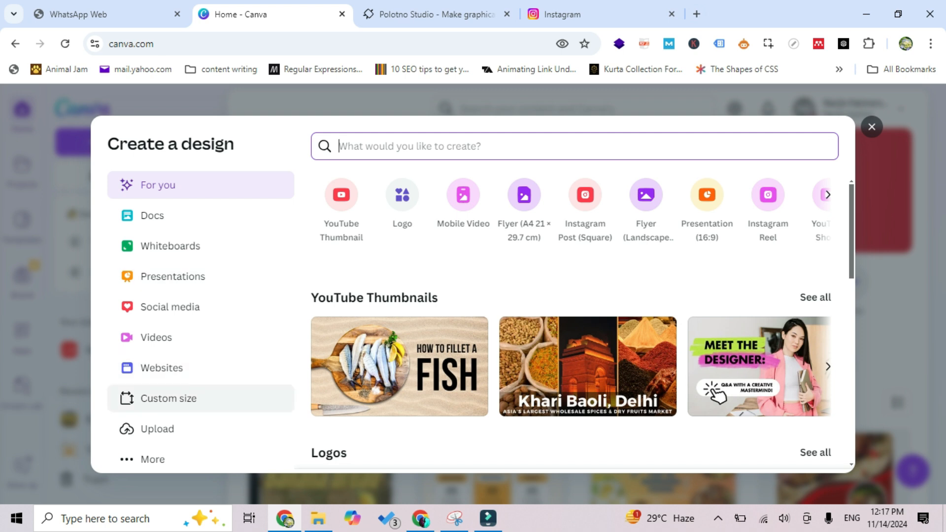
pyautogui.click(168, 398)
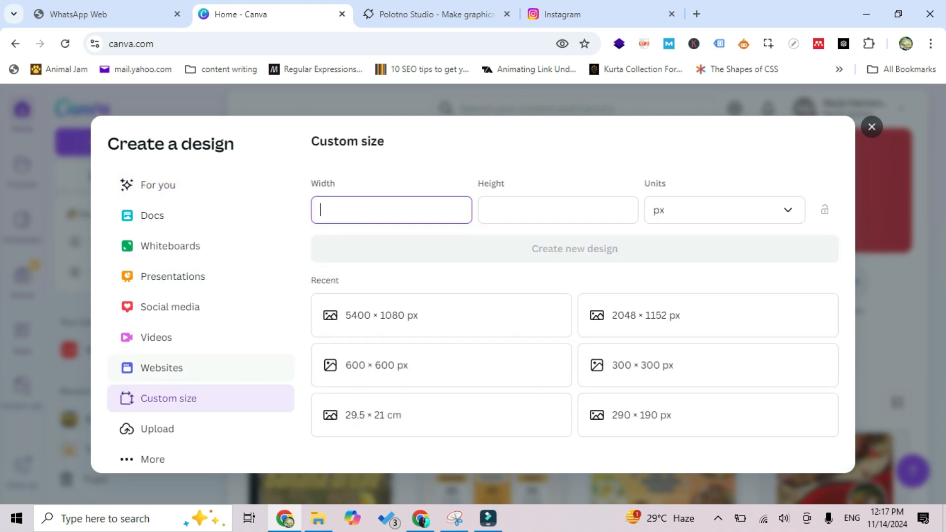
pyautogui.click(557, 210)
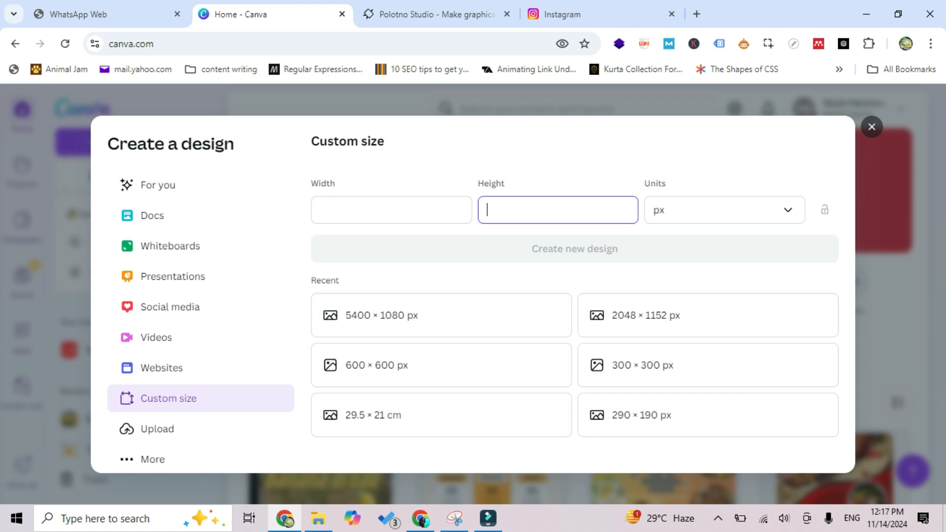
pyautogui.write('1080')
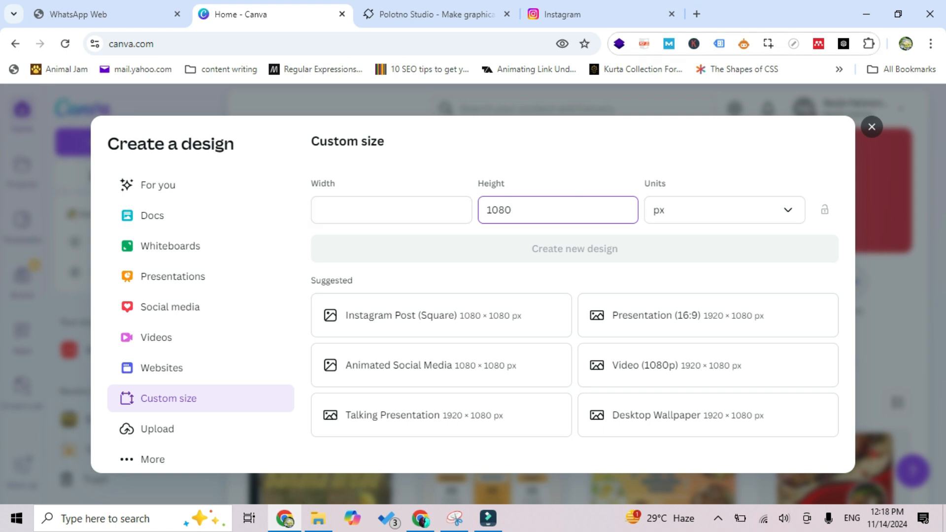
# Switch to Instagram and look through the slides of the carousel tutorial post for its page size and section instructions
pyautogui.click(561, 15)
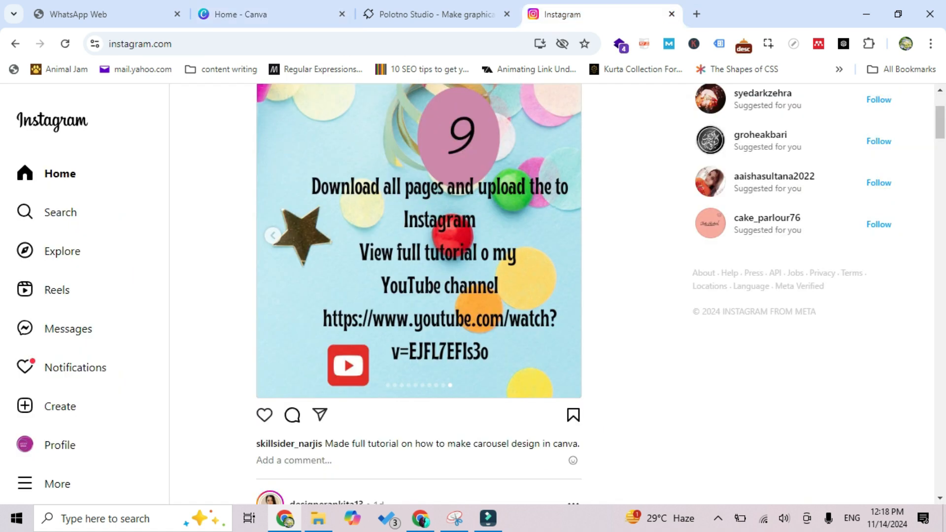
pyautogui.press('Left')
pyautogui.press('Left')
pyautogui.press('Left')
pyautogui.press('Left')
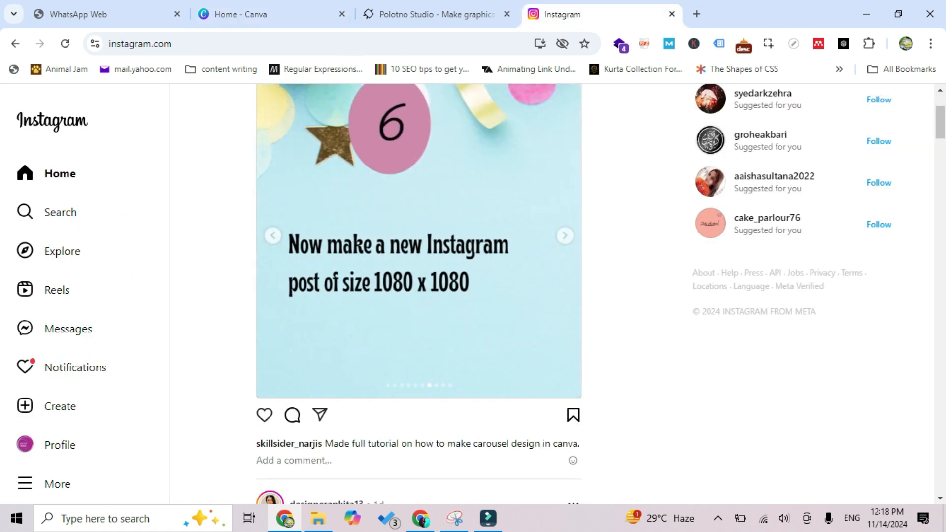
pyautogui.press('Left')
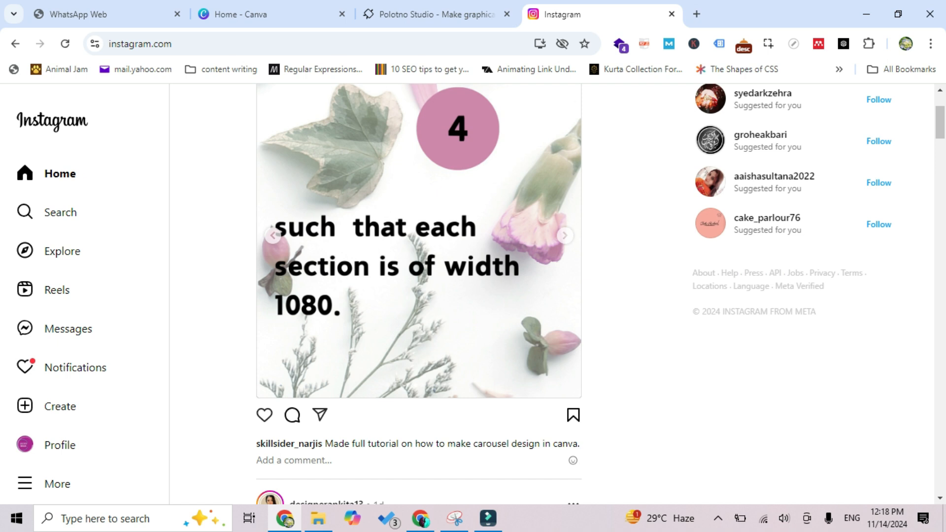
pyautogui.press('Left')
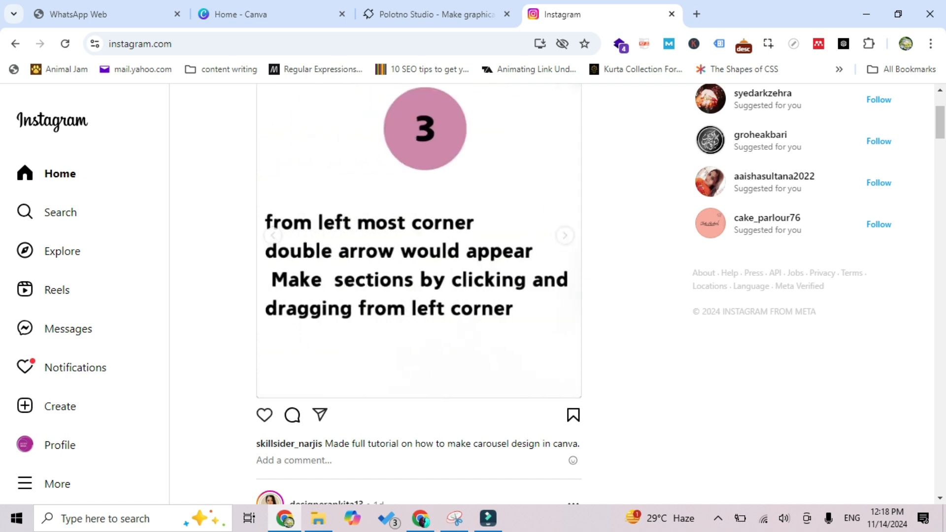
pyautogui.press('Right')
pyautogui.press('Right')
pyautogui.press('Right')
pyautogui.press('Right')
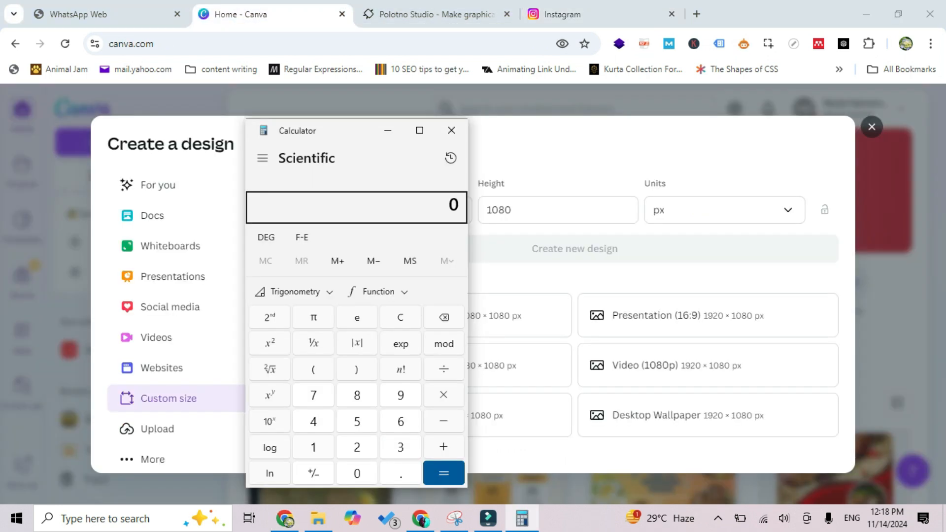
# Calculate 1080 × 5 in Calculator for the total width, and put the calculator away
pyautogui.write('10')
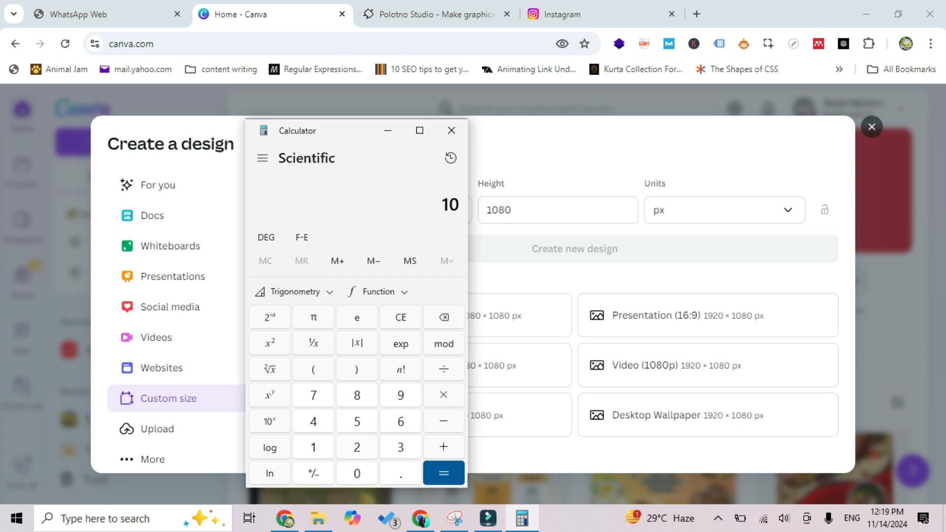
pyautogui.write('8')
pyautogui.write('0')
pyautogui.write('*')
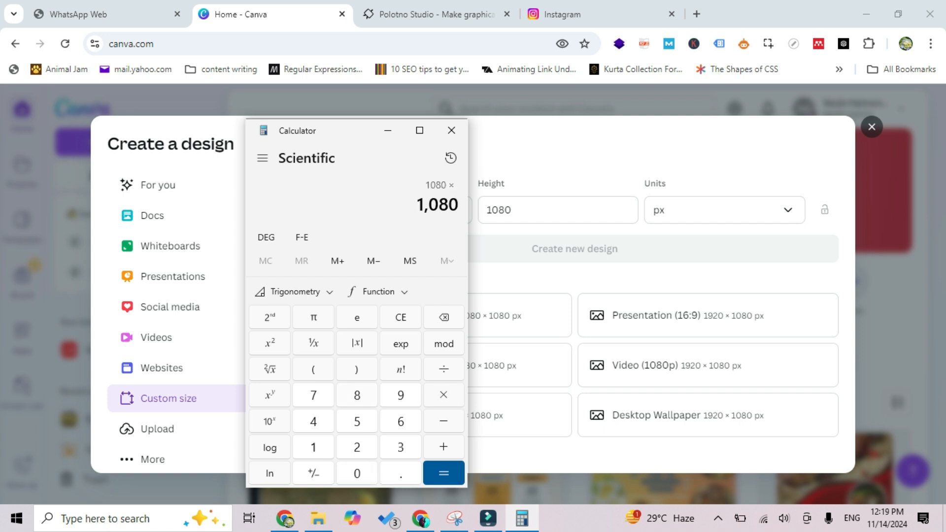
pyautogui.write('5')
pyautogui.press('Return')
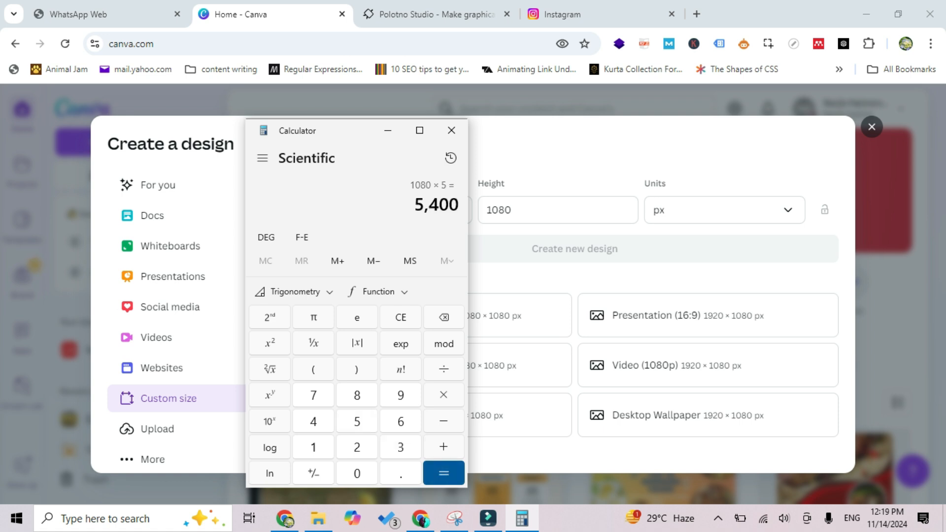
pyautogui.click(388, 130)
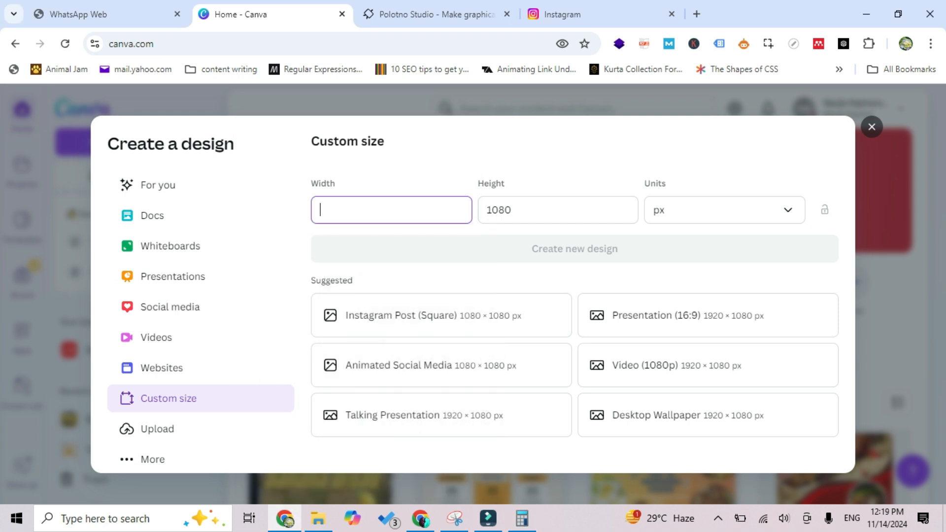
# Set the design width to 5400 px, create the design, and close the template suggestions
pyautogui.write('5400')
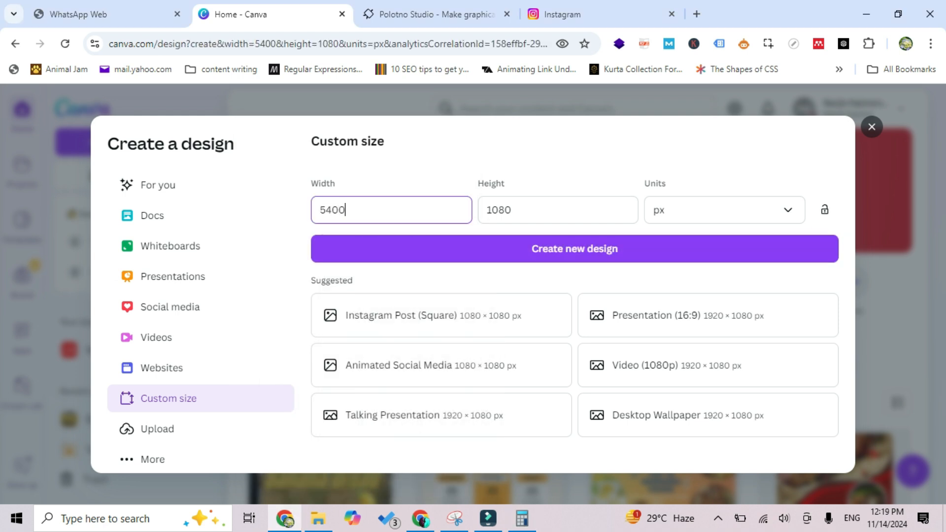
pyautogui.press('Return')
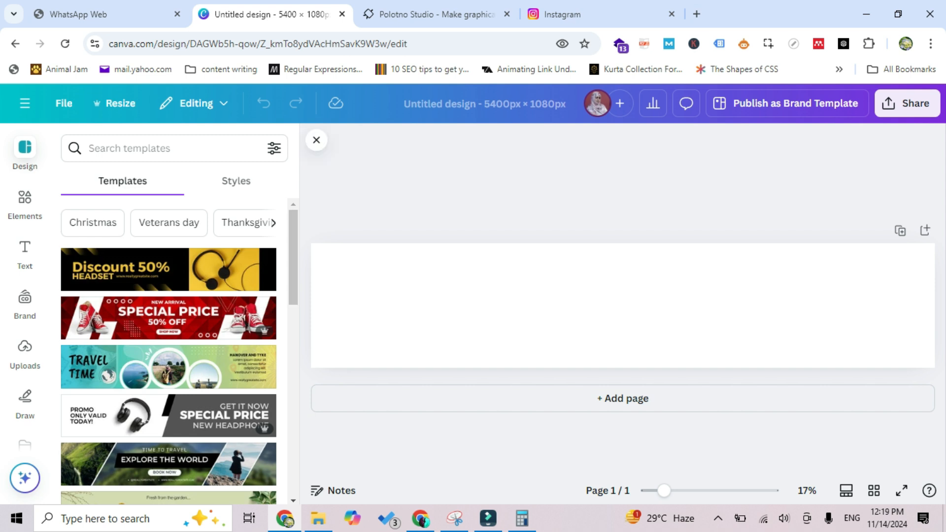
pyautogui.moveTo(521, 518)
pyautogui.click(316, 139)
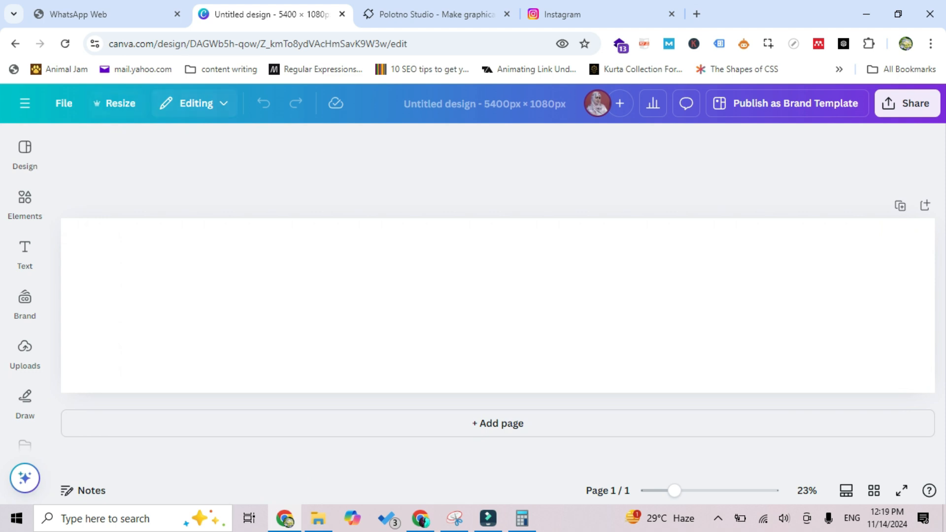
# Show rulers and guides in the design and place a vertical guide at about 1080 px
pyautogui.click(63, 103)
pyautogui.click(63, 103)
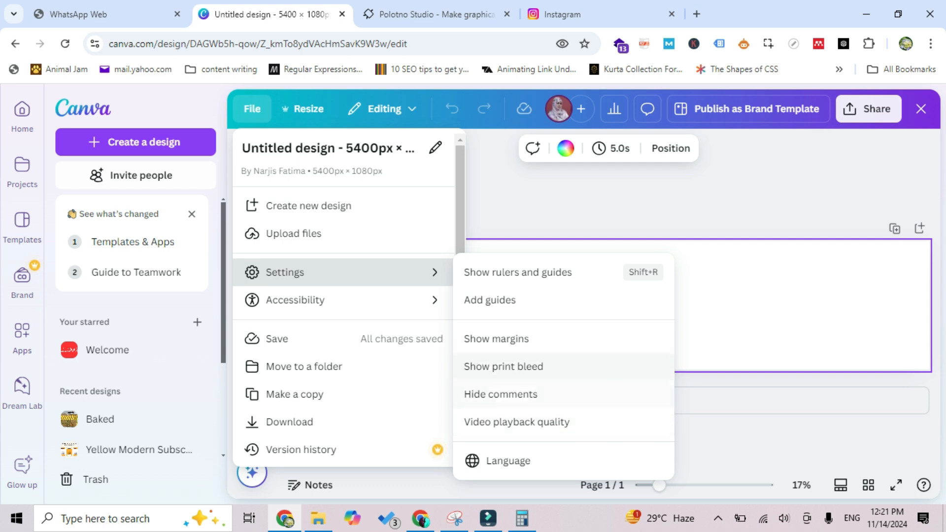
pyautogui.click(517, 271)
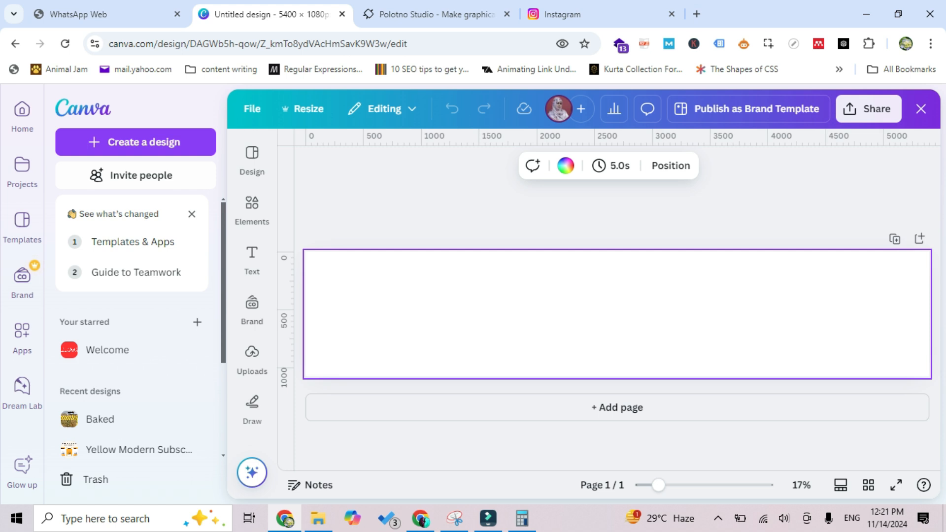
pyautogui.moveTo(286, 305); pyautogui.dragTo(441, 306)
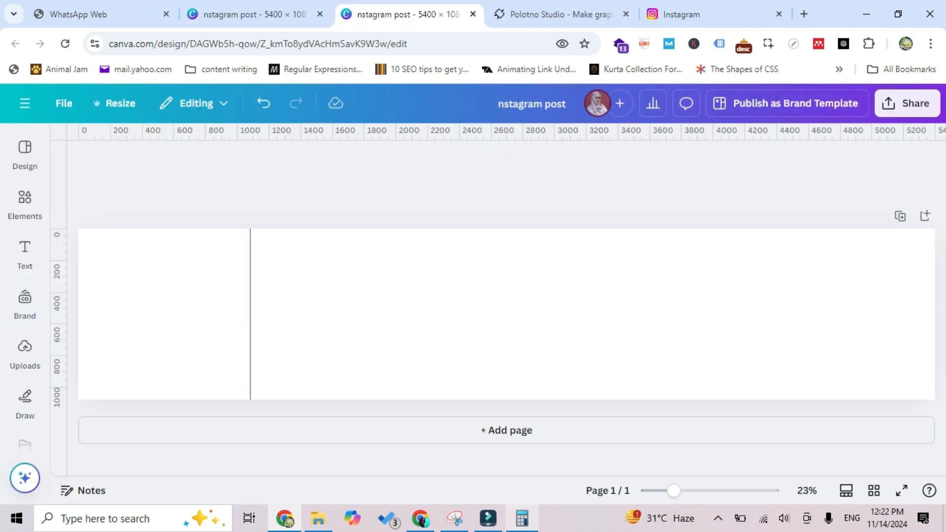
# Calculate 1080 × 2 in Calculator and place a second vertical guide on the page at about 2160 px
pyautogui.click(521, 519)
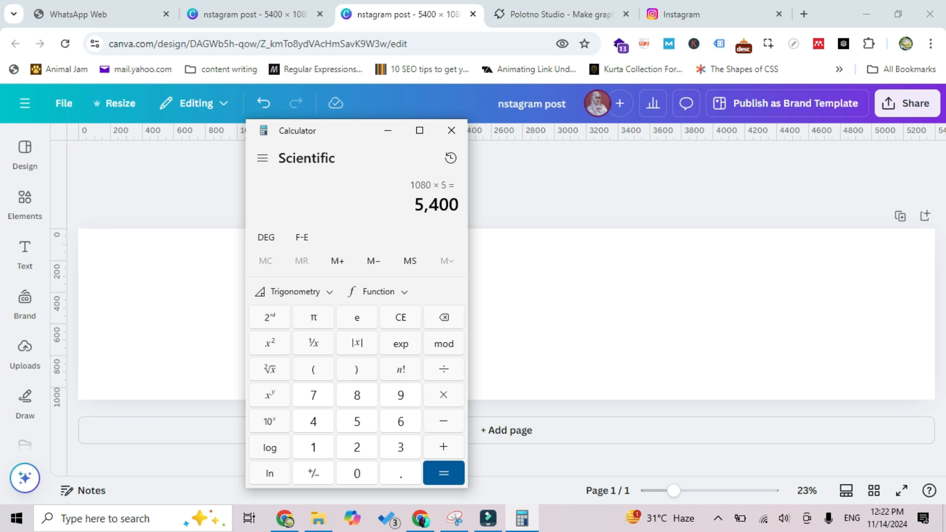
pyautogui.press('BackSpace')
pyautogui.write('108')
pyautogui.write('0')
pyautogui.write('*')
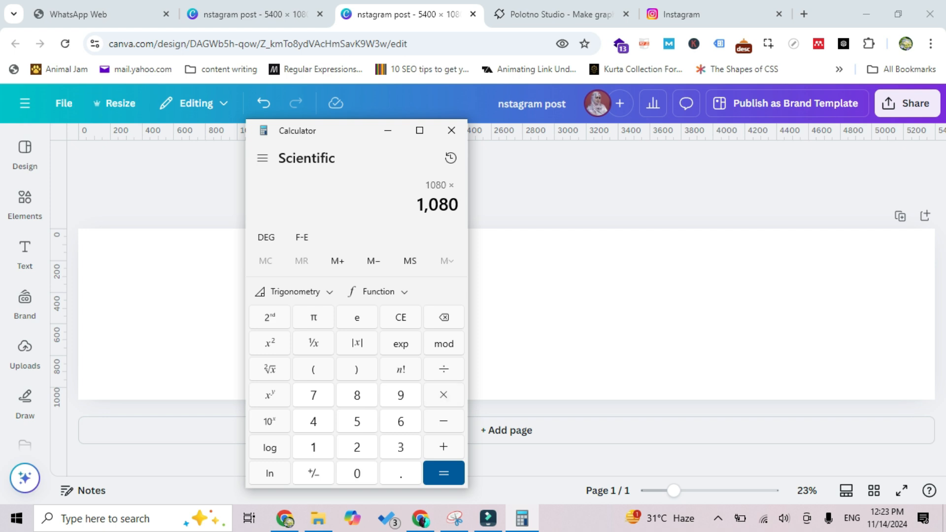
pyautogui.write('2')
pyautogui.press('Return')
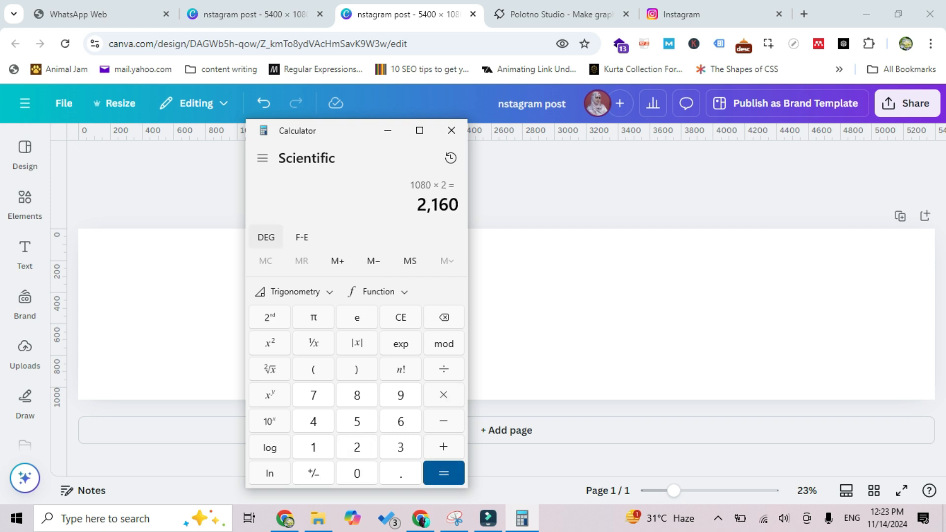
pyautogui.click(388, 130)
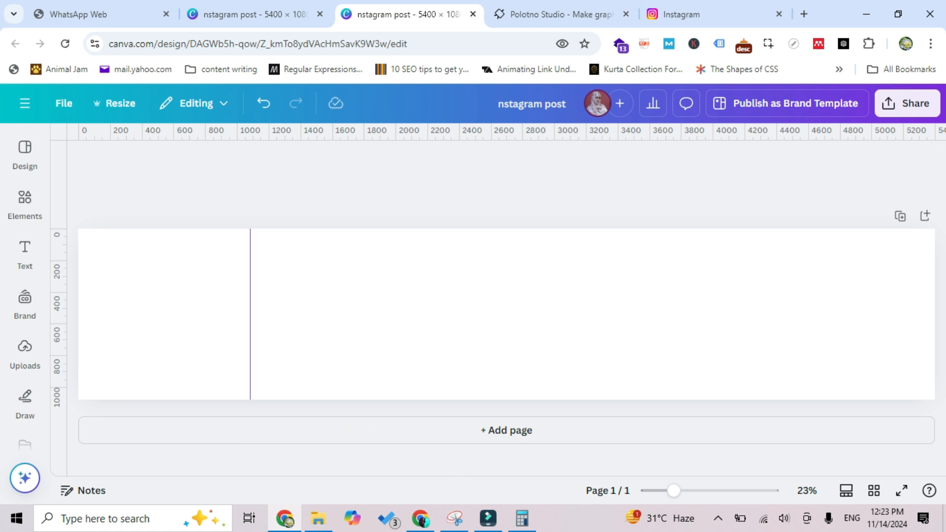
pyautogui.moveTo(58, 188); pyautogui.dragTo(422, 187)
# Calculate 1080 × 3 in Calculator for the third section boundary, and put the calculator away
pyautogui.click(521, 518)
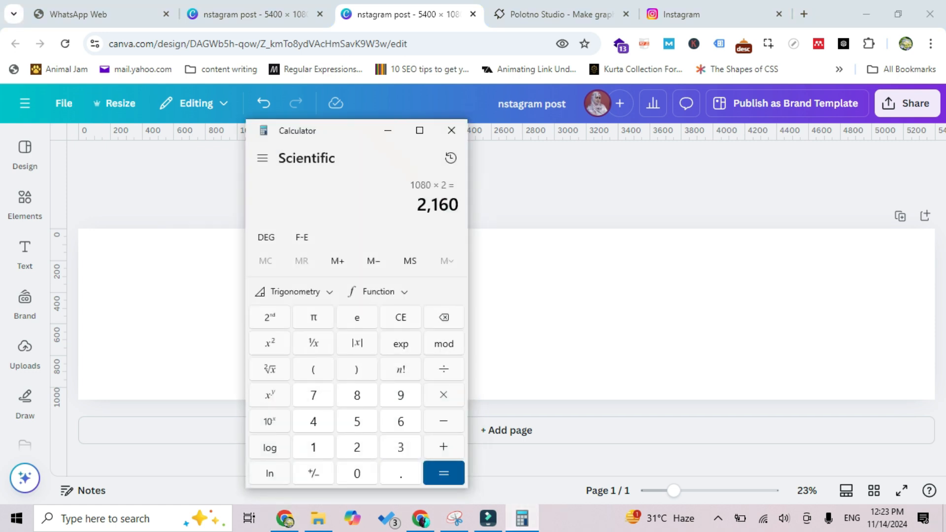
pyautogui.press('BackSpace')
pyautogui.write('10')
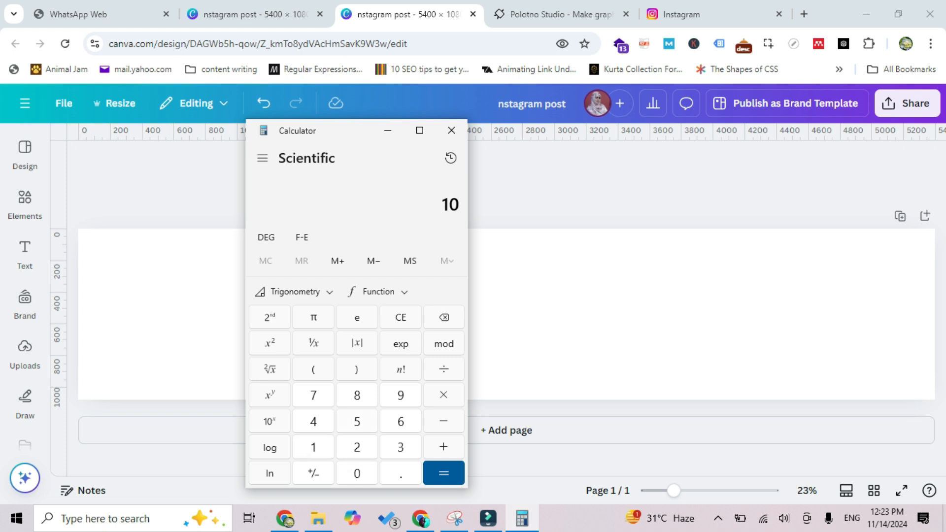
pyautogui.write('80')
pyautogui.write('*')
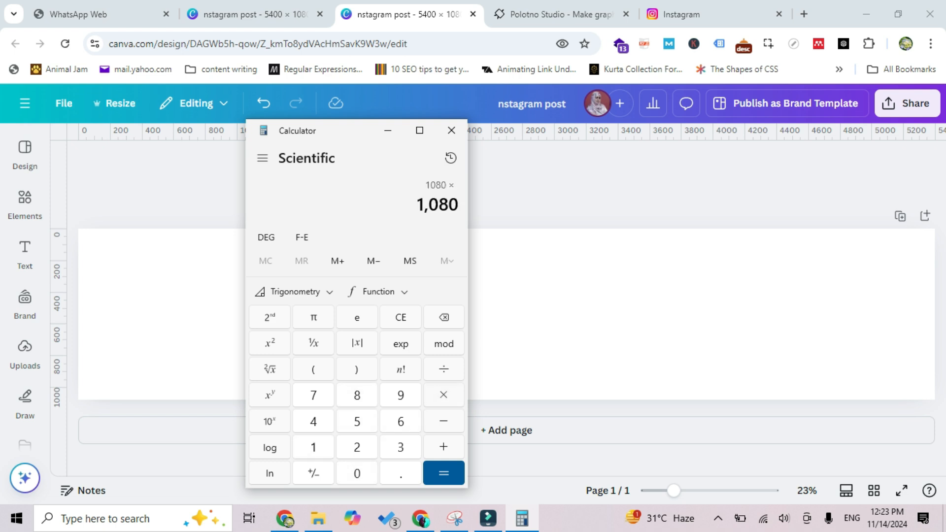
pyautogui.write('3')
pyautogui.press('Return')
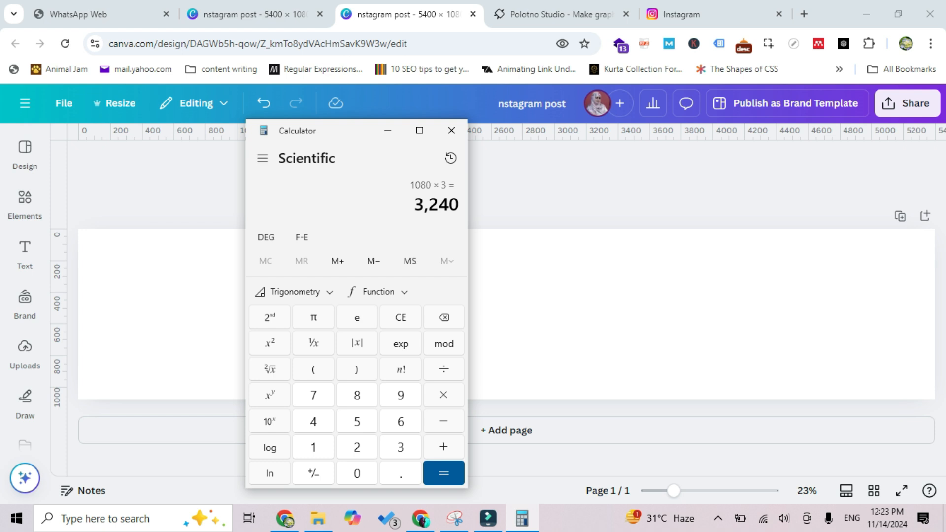
pyautogui.click(388, 130)
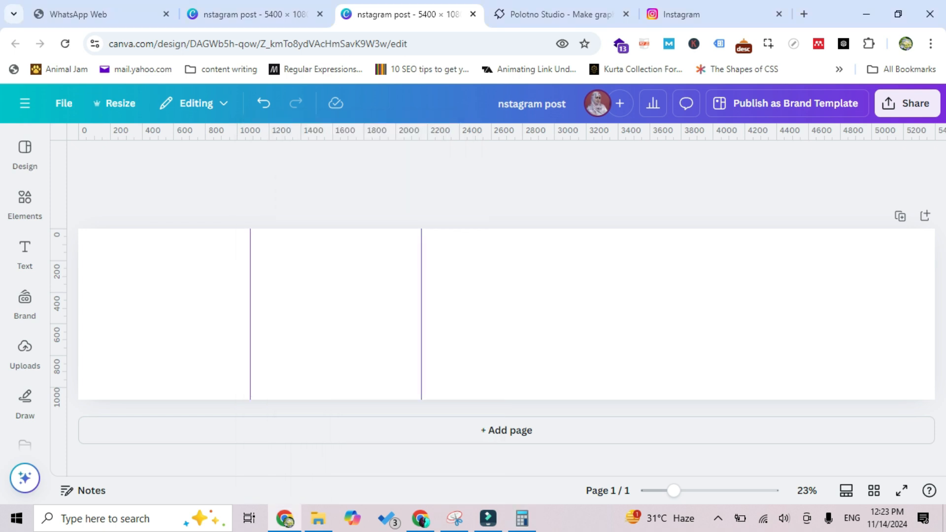
# Place a third vertical guide on the page and adjust its position to 3239 px
pyautogui.moveTo(90, 131); pyautogui.dragTo(594, 131)
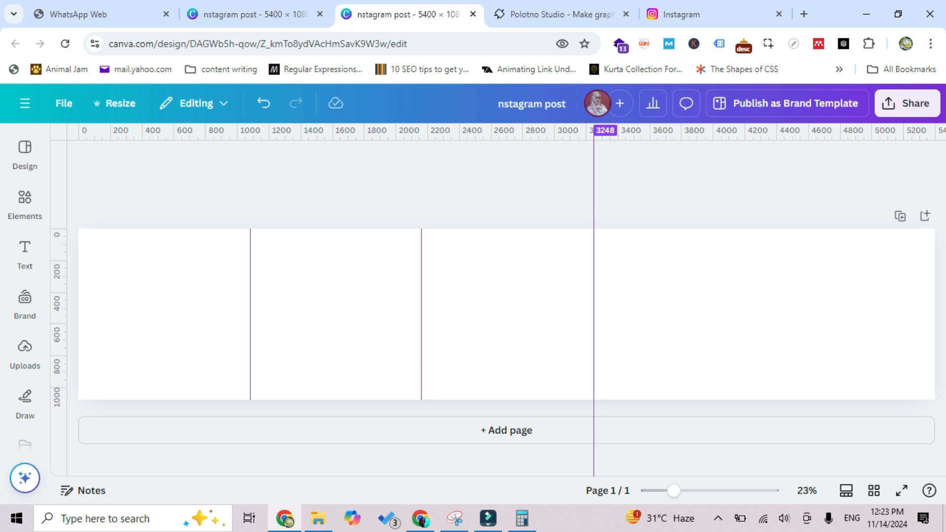
pyautogui.moveTo(594, 131); pyautogui.dragTo(588, 130)
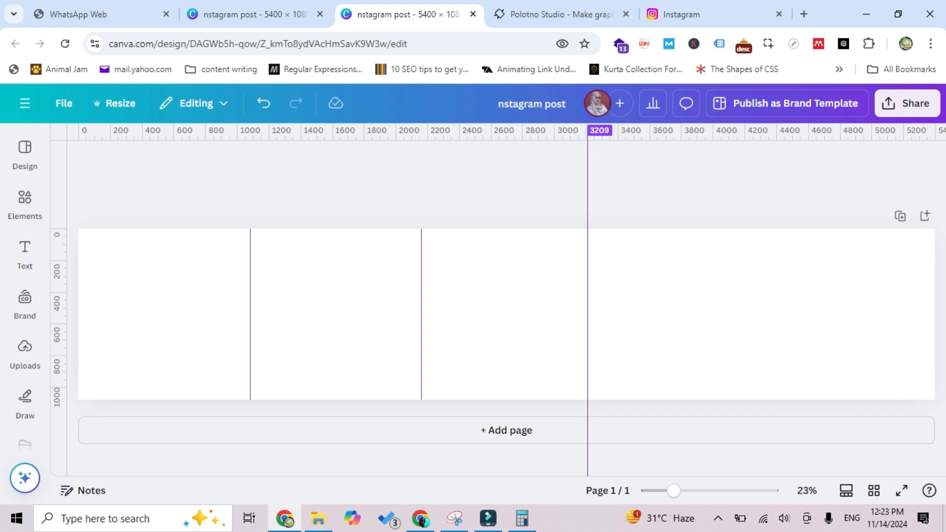
pyautogui.moveTo(587, 130); pyautogui.dragTo(592, 130)
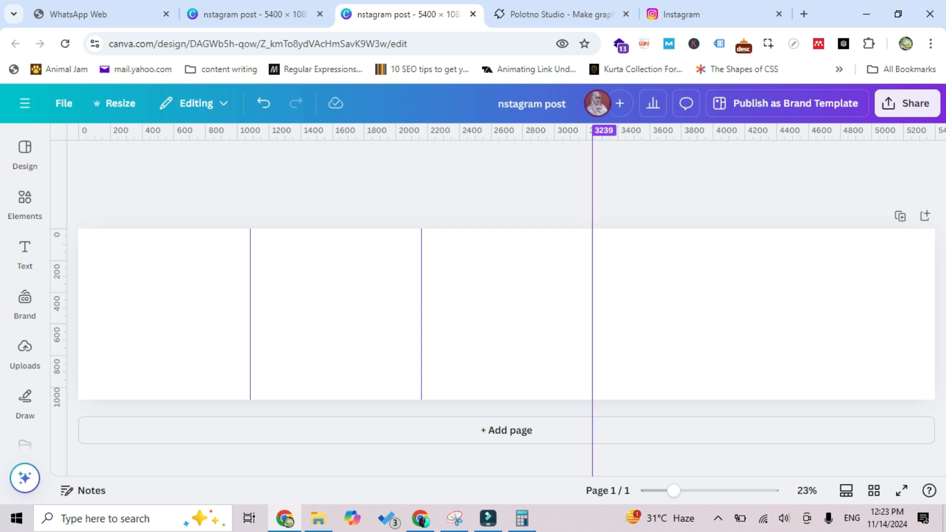
# Calculate 1080 × 4 in Calculator and place a fourth vertical guide on the page at about 4320 px
pyautogui.moveTo(420, 519)
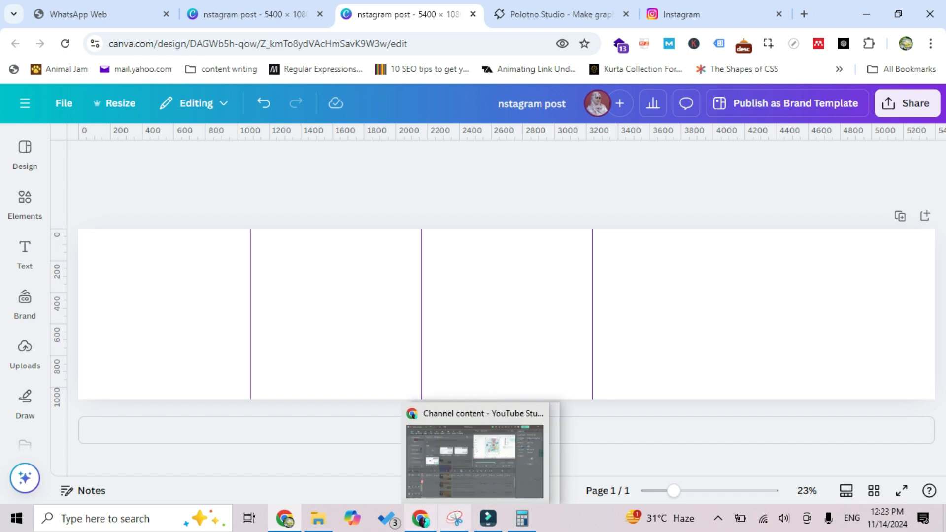
pyautogui.click(522, 519)
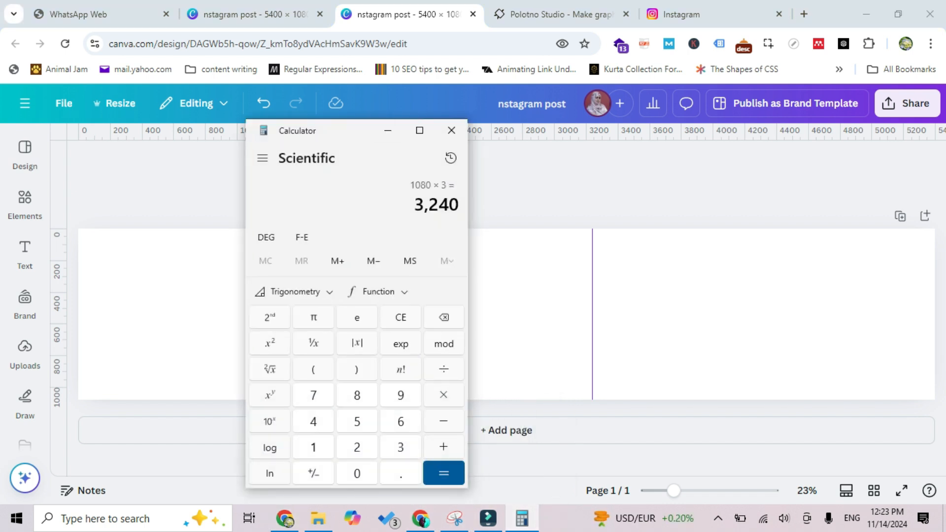
pyautogui.write('1')
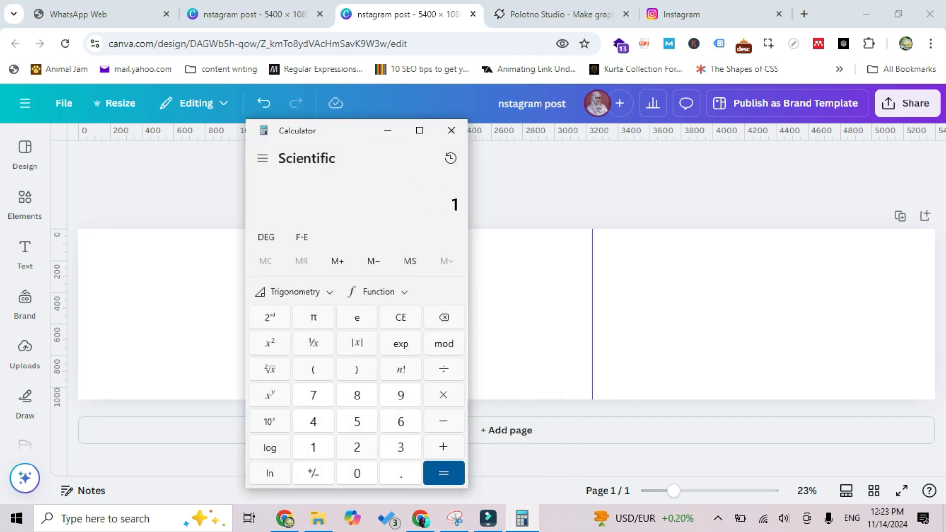
pyautogui.write('080*4')
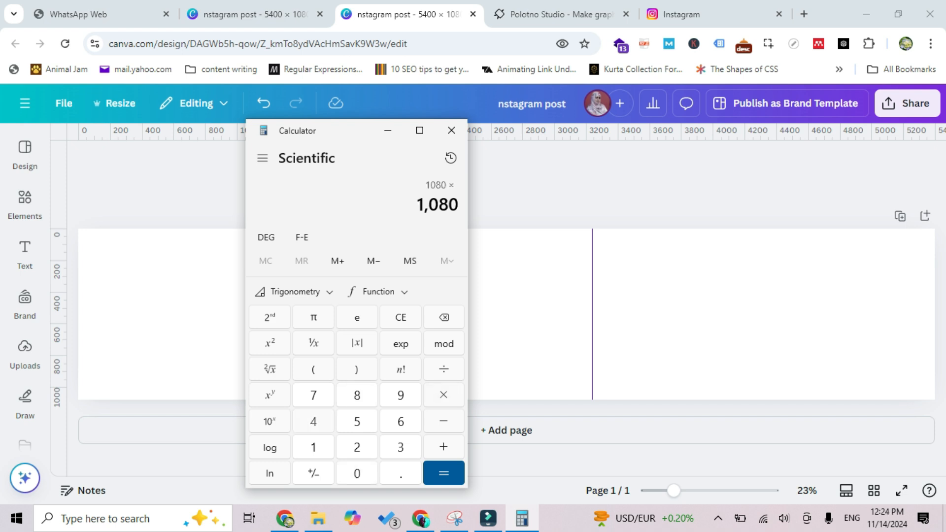
pyautogui.press('Return')
pyautogui.click(387, 130)
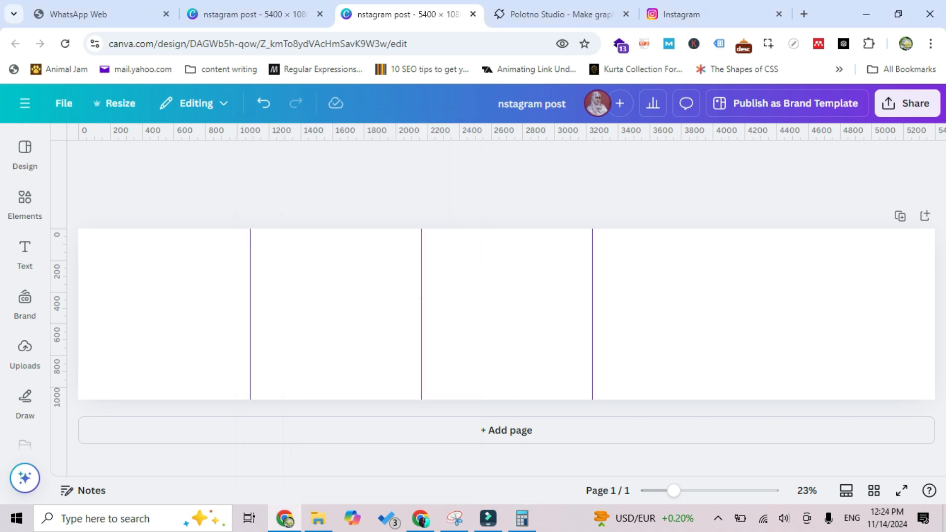
pyautogui.moveTo(537, 131); pyautogui.dragTo(764, 130)
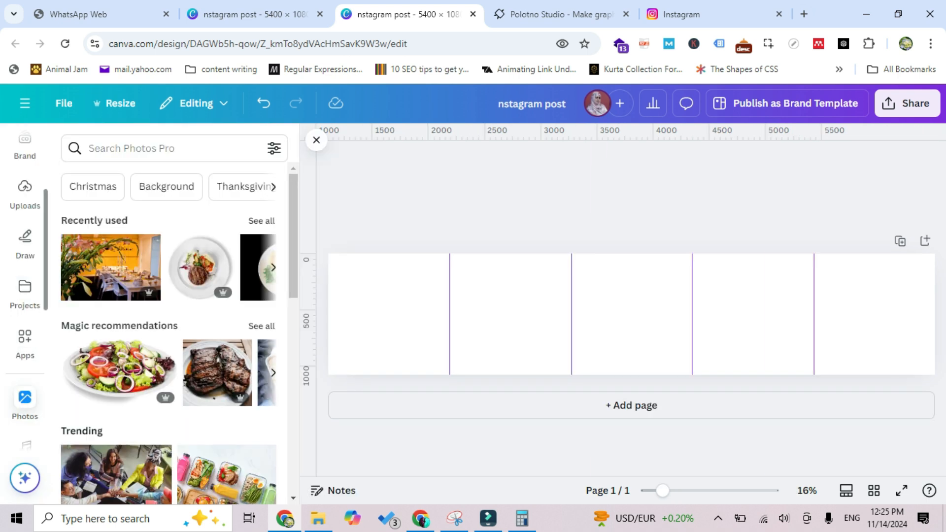
# Search the backgrounds for food and apply the orange pumpkin photo as the page background
pyautogui.moveTo(46, 250); pyautogui.dragTo(46, 324)
pyautogui.click(25, 353)
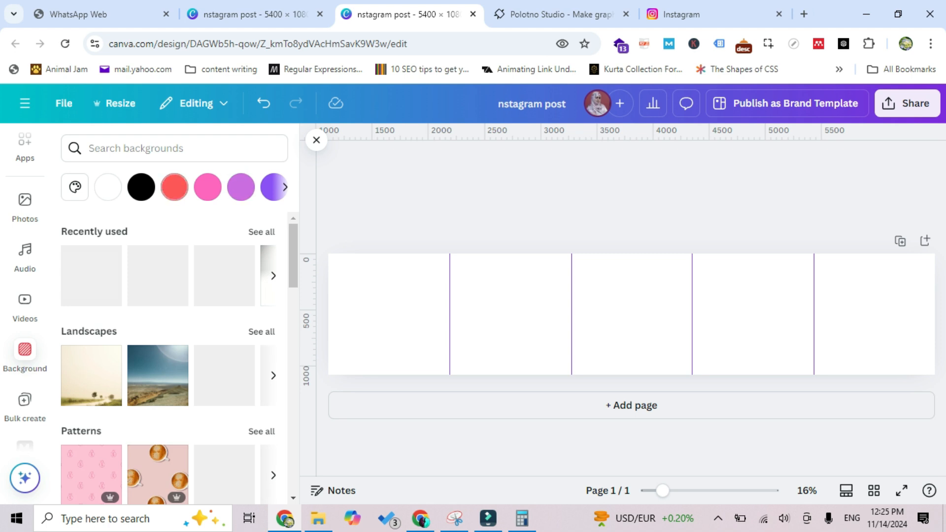
pyautogui.write('food')
pyautogui.press('Return')
pyautogui.moveTo(94, 330); pyautogui.dragTo(431, 307)
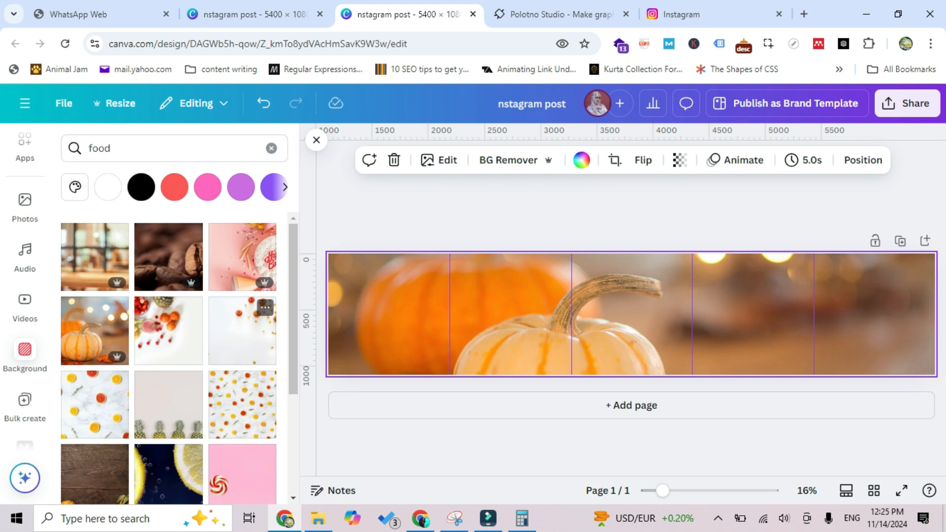
pyautogui.scroll(-4, 25, 296)
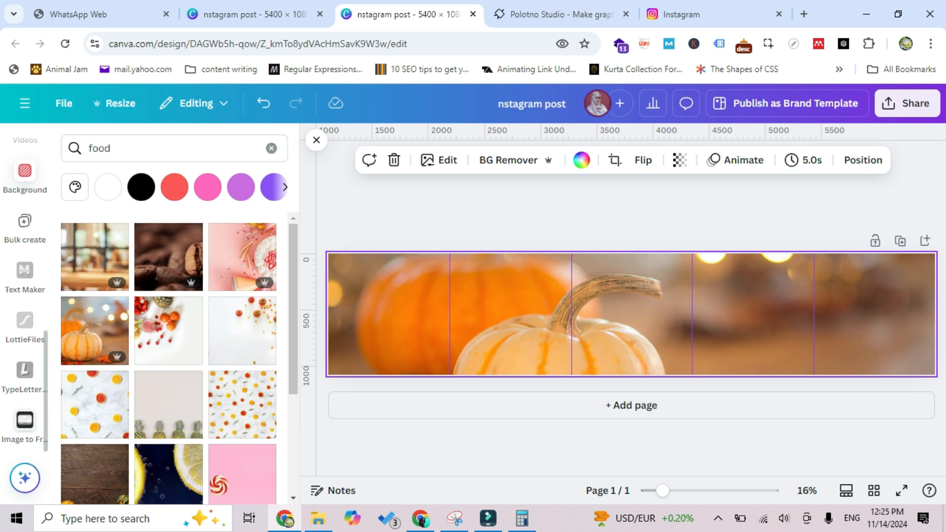
pyautogui.click(24, 422)
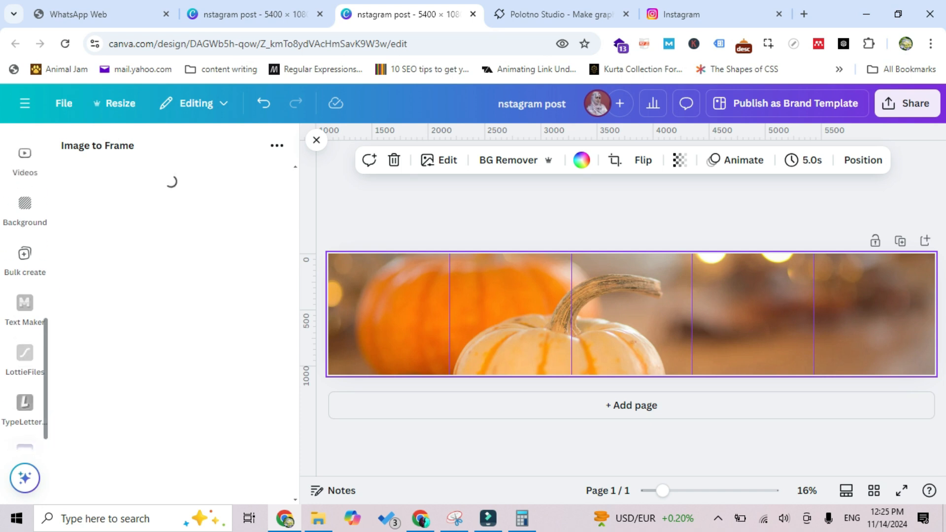
pyautogui.scroll(3, 25, 295)
# Add the "new MENU for foodies" font combination, move it into the first carousel section and scale it down
pyautogui.click(25, 162)
pyautogui.scroll(-8, 168, 369)
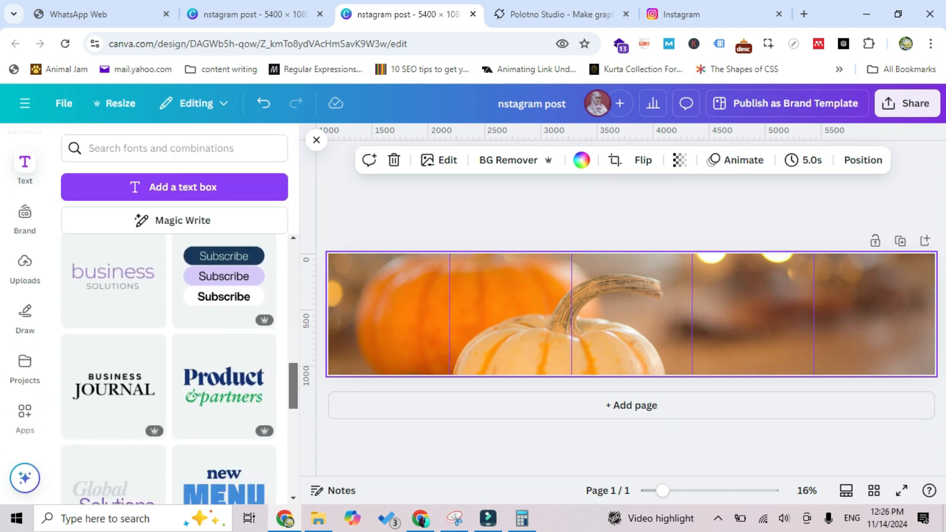
pyautogui.scroll(-4, 168, 369)
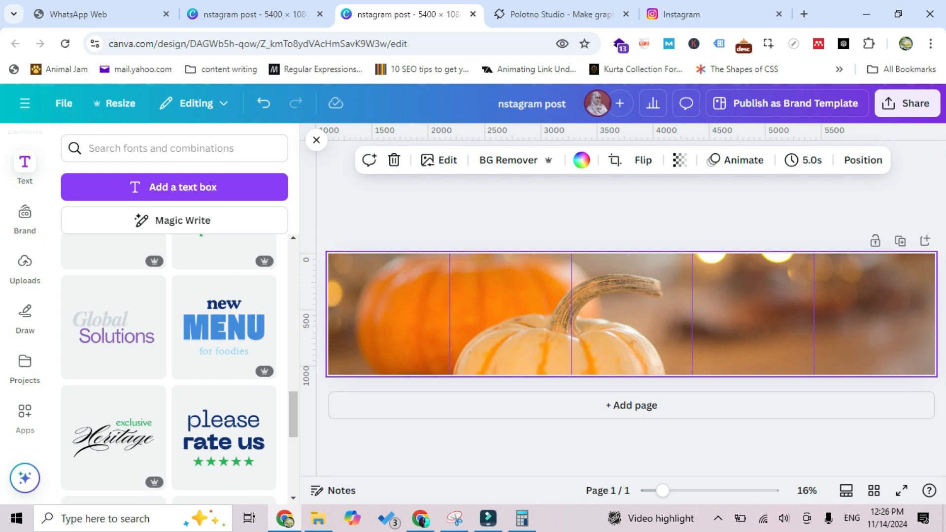
pyautogui.click(224, 328)
pyautogui.moveTo(631, 314); pyautogui.dragTo(422, 301)
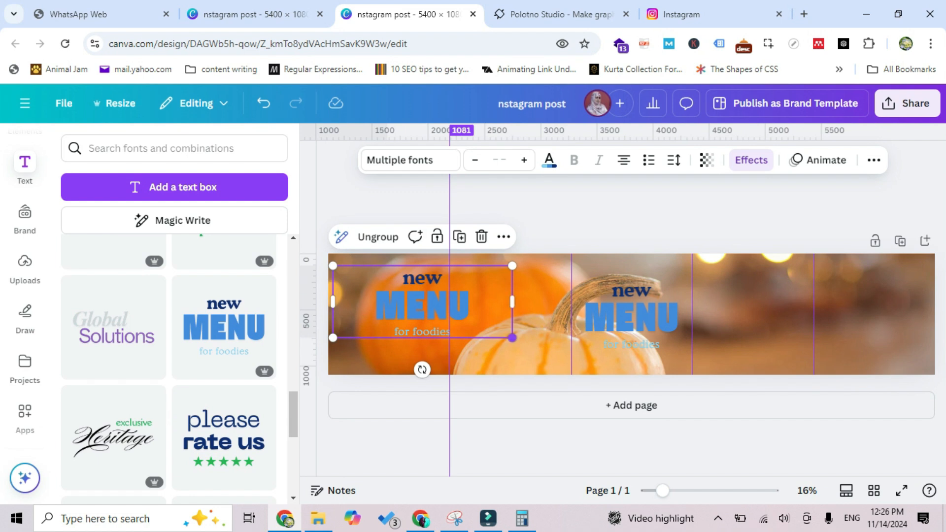
pyautogui.moveTo(511, 337); pyautogui.dragTo(470, 320)
# Replace the word "new" with "Today's" in the text group in the first section
pyautogui.doubleClick(401, 275)
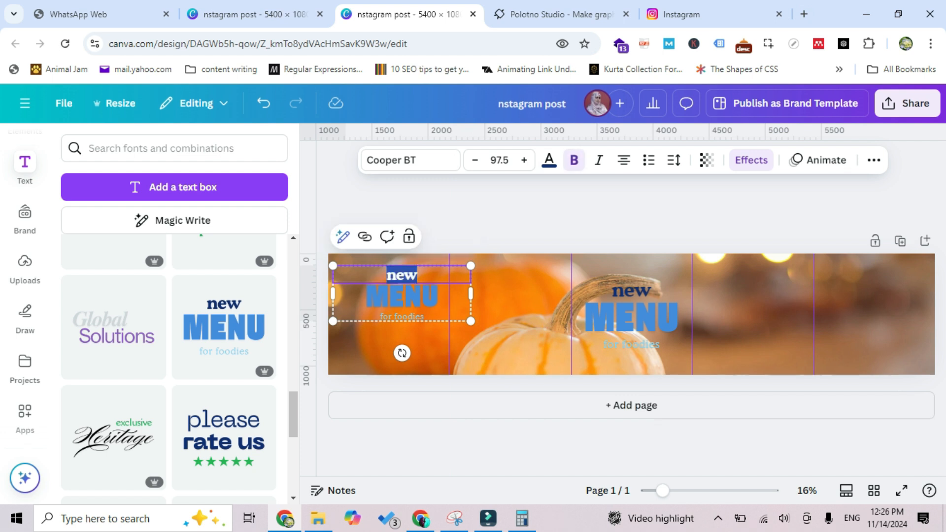
pyautogui.write('Tod')
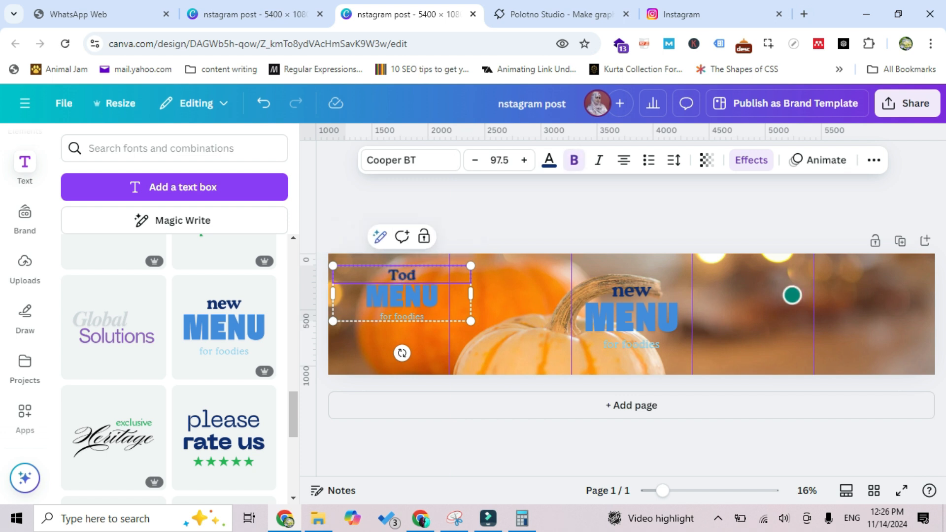
pyautogui.write("ays'")
pyautogui.press('BackSpace')
pyautogui.press('BackSpace')
pyautogui.write("'s")
# Change the tagline under MENU in the first section to "for food lovers"
pyautogui.doubleClick(402, 316)
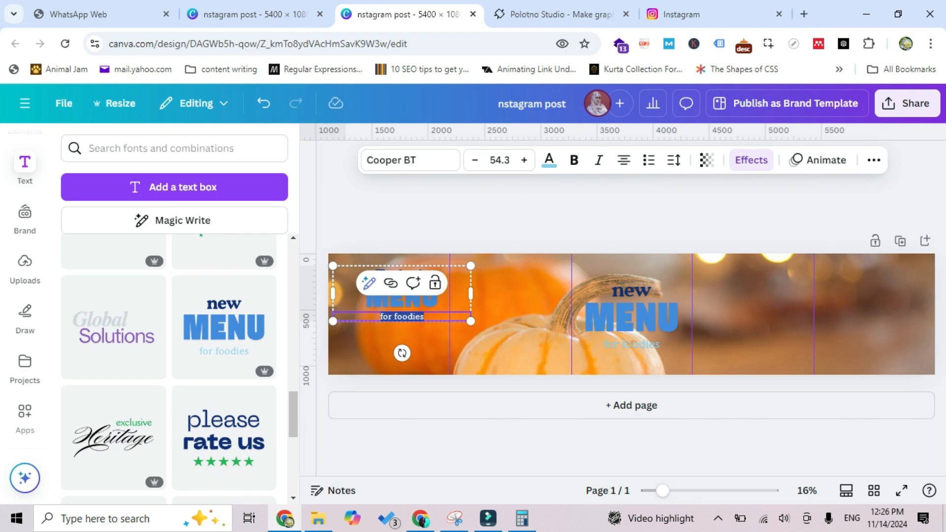
pyautogui.press('Escape')
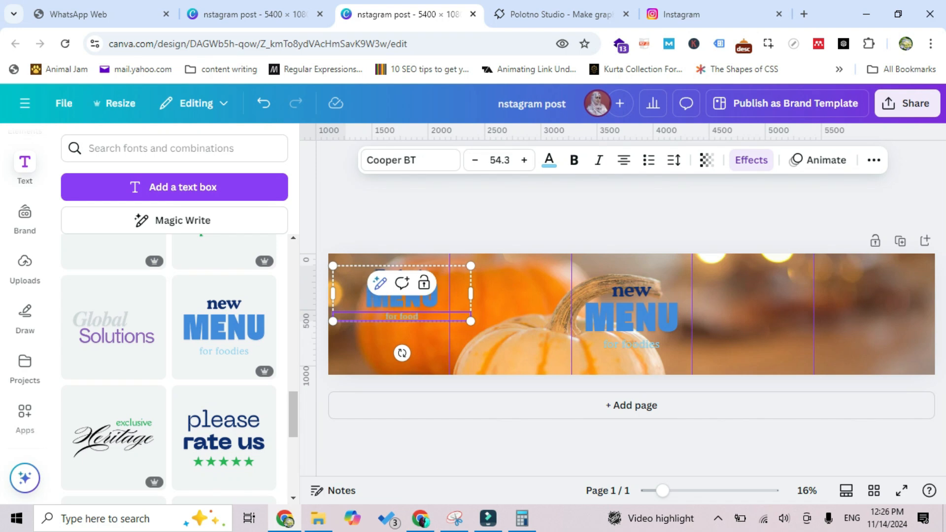
pyautogui.write('lovers')
# Recolor the word MENU in the first section to white #ffffff and shift its text group slightly toward the page's left edge
pyautogui.click(401, 300)
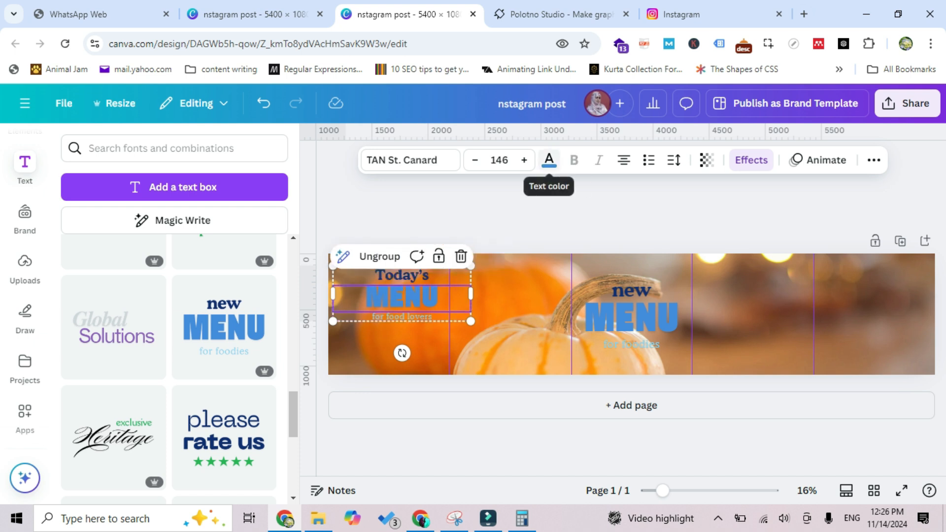
pyautogui.click(548, 160)
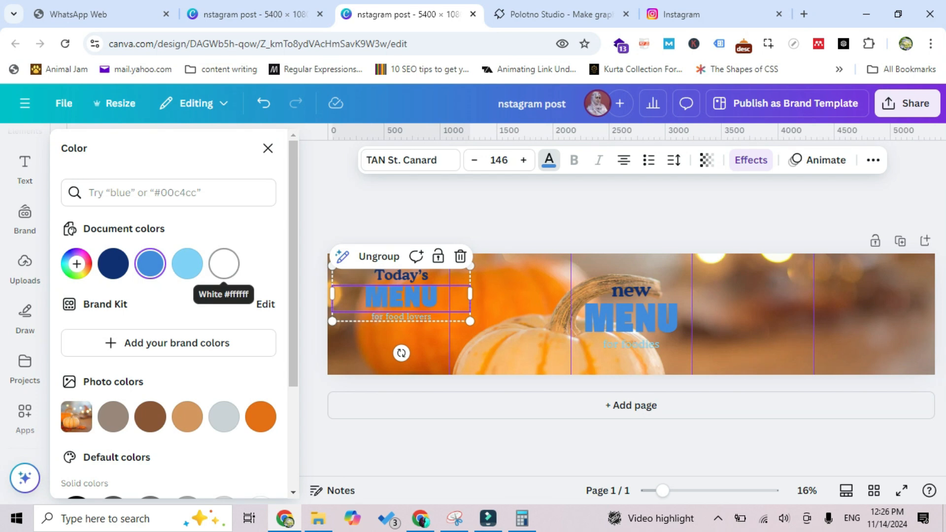
pyautogui.click(224, 264)
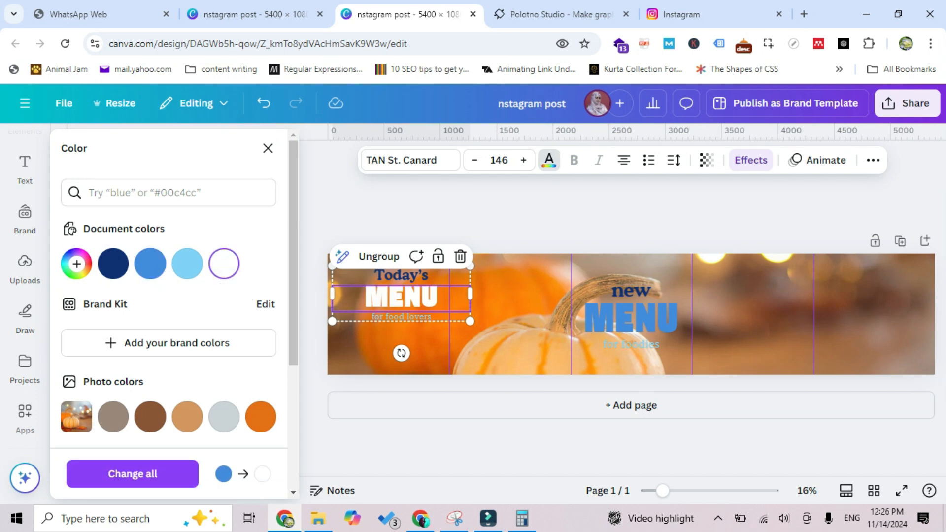
pyautogui.moveTo(401, 296)
pyautogui.mouseDown()
pyautogui.moveTo(401, 323)
pyautogui.moveTo(402, 303)
pyautogui.moveTo(391, 296)
pyautogui.mouseUp()
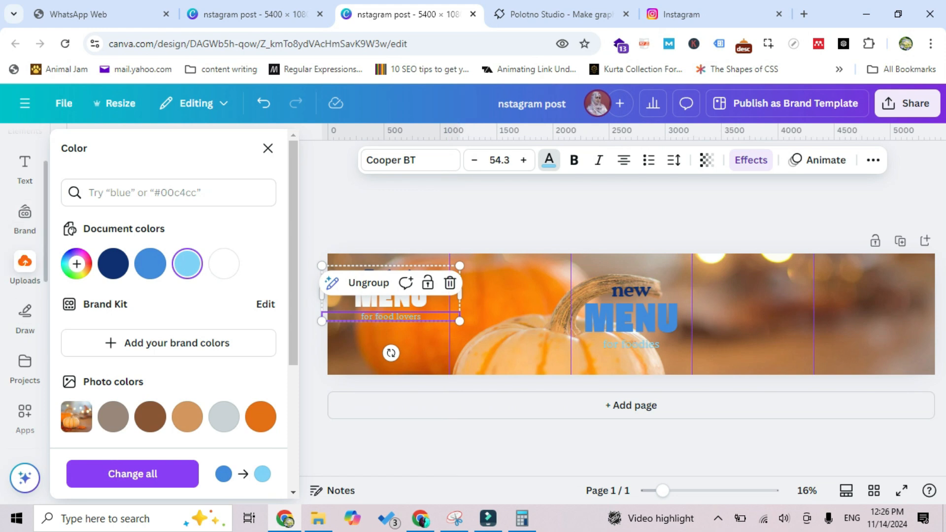
pyautogui.click(25, 364)
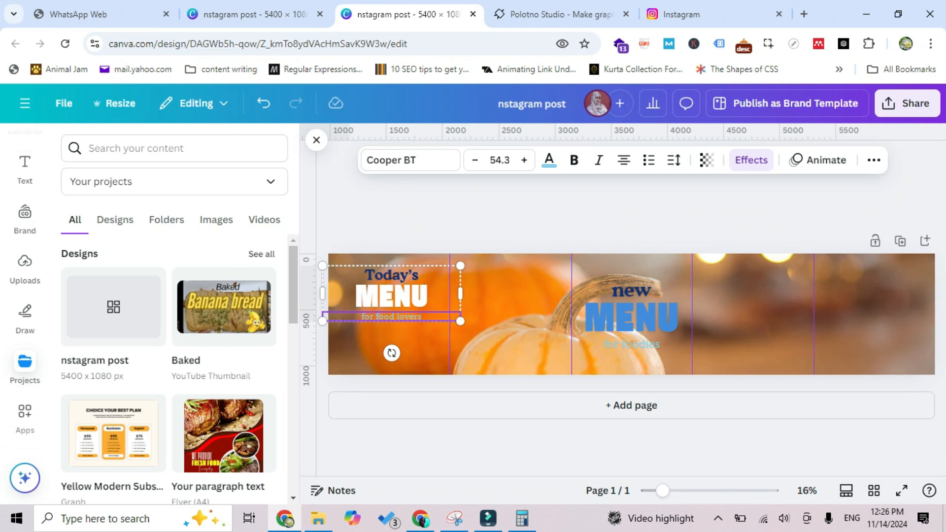
pyautogui.scroll(-5, 24, 296)
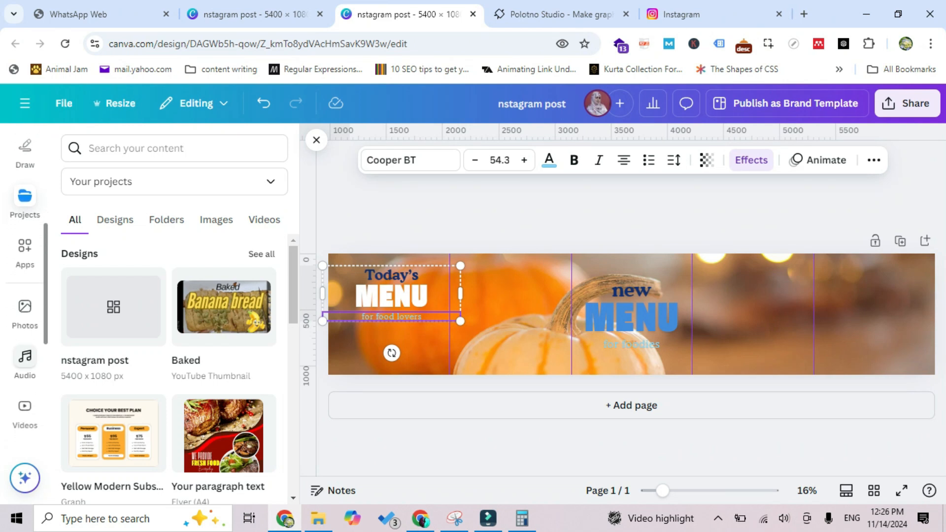
pyautogui.scroll(-1, 24, 296)
pyautogui.scroll(5, 24, 296)
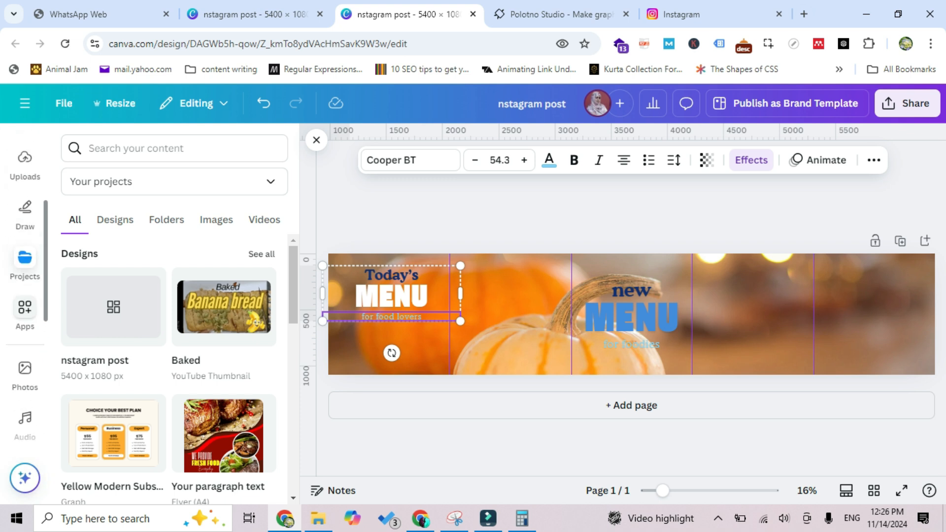
pyautogui.scroll(2, 25, 295)
# Search the elements for arrow and place the curved, hand-drawn black arrow across the guide between the first and second sections
pyautogui.click(24, 182)
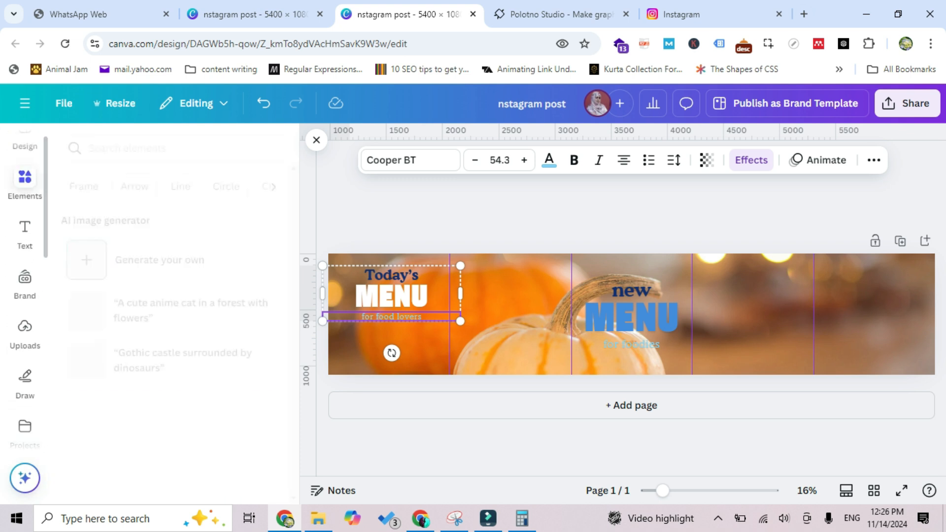
pyautogui.write('a')
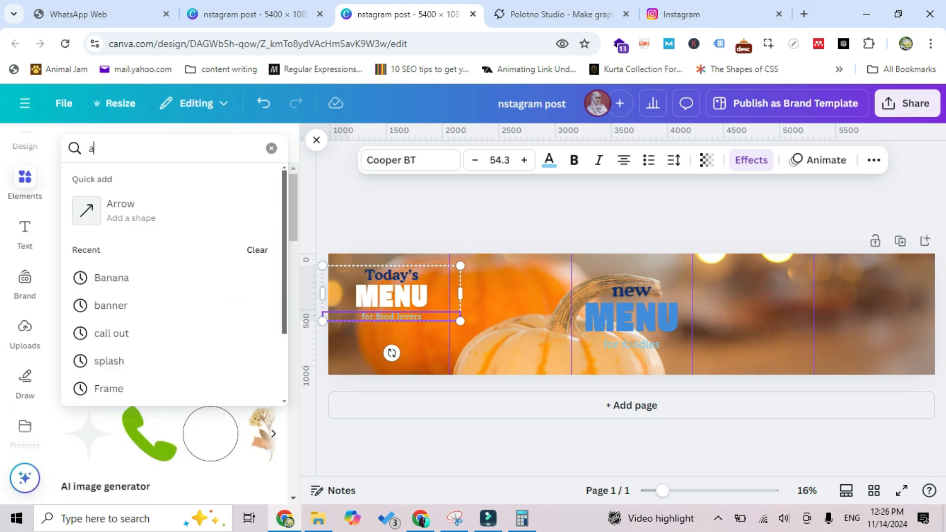
pyautogui.write('rrow')
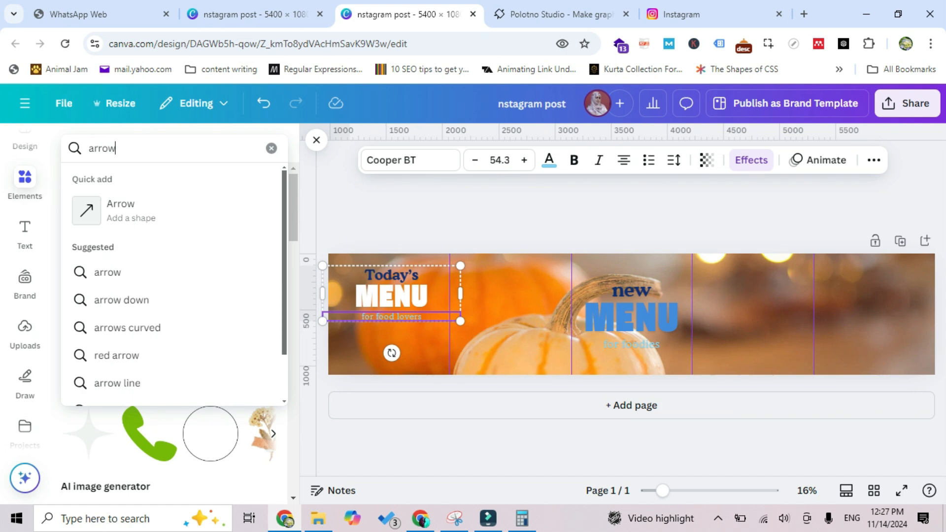
pyautogui.press('Return')
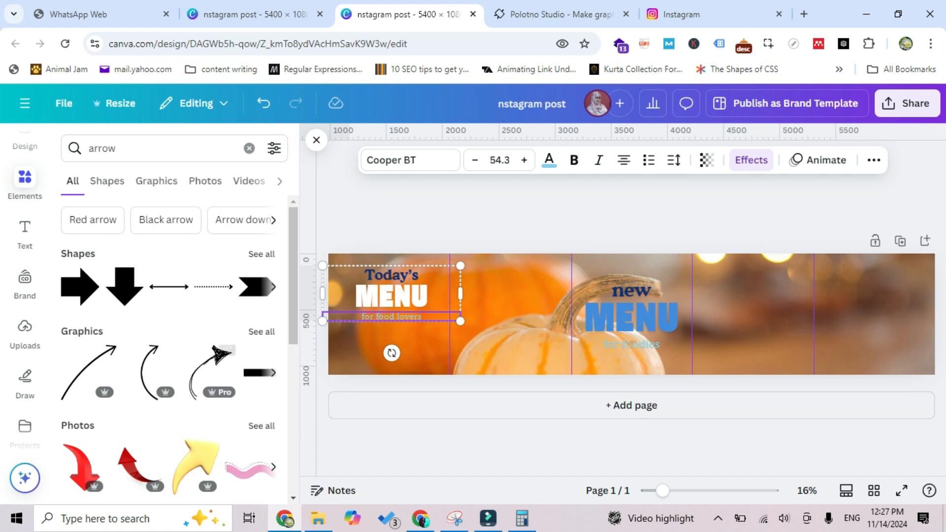
pyautogui.click(217, 367)
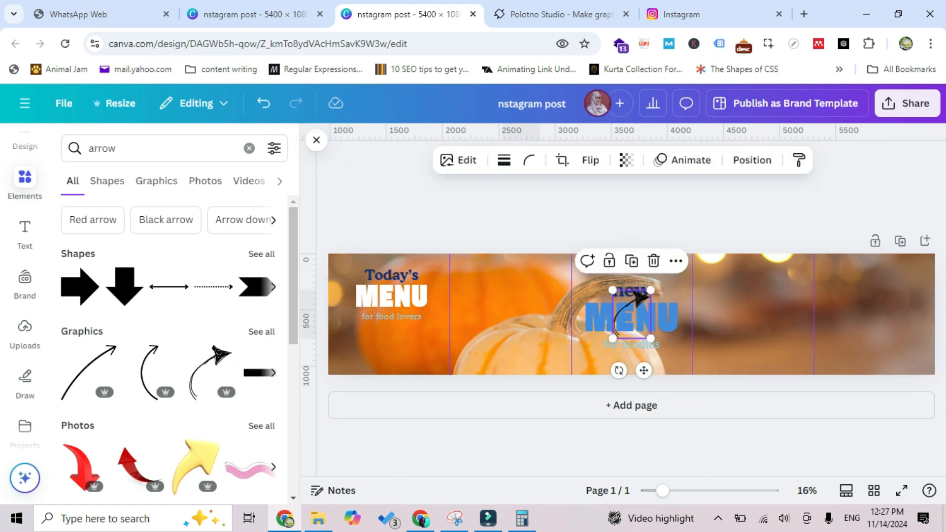
pyautogui.moveTo(643, 370); pyautogui.dragTo(462, 388)
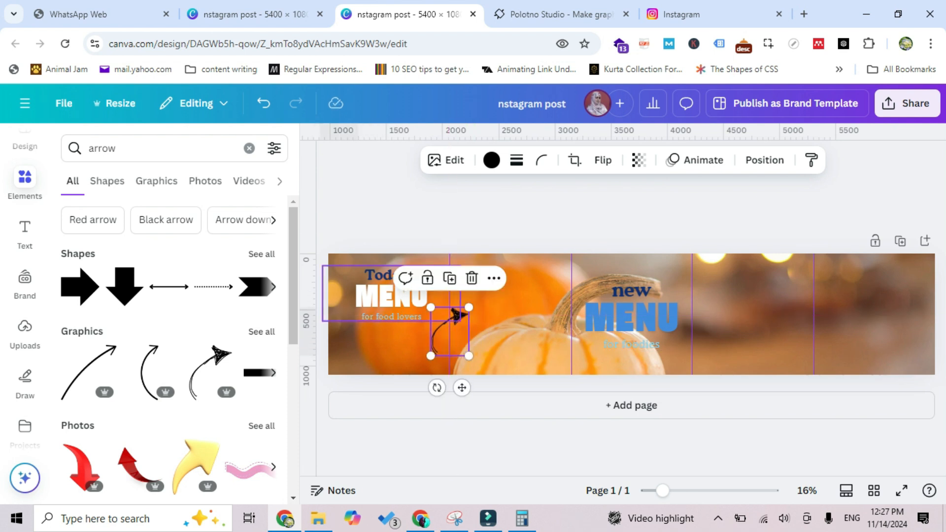
# Move the "Today's MENU" text group slightly down and right within the first section
pyautogui.click(512, 325)
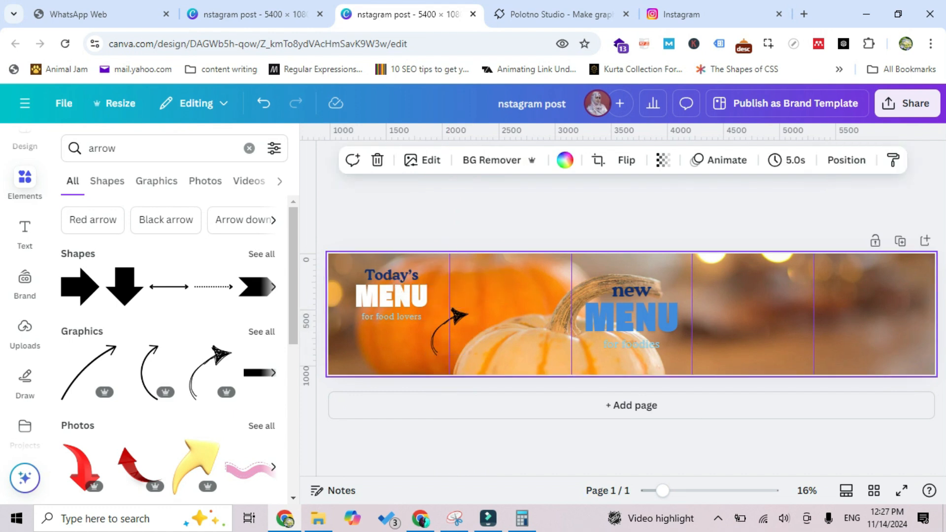
pyautogui.click(392, 317)
pyautogui.moveTo(392, 316); pyautogui.dragTo(398, 330)
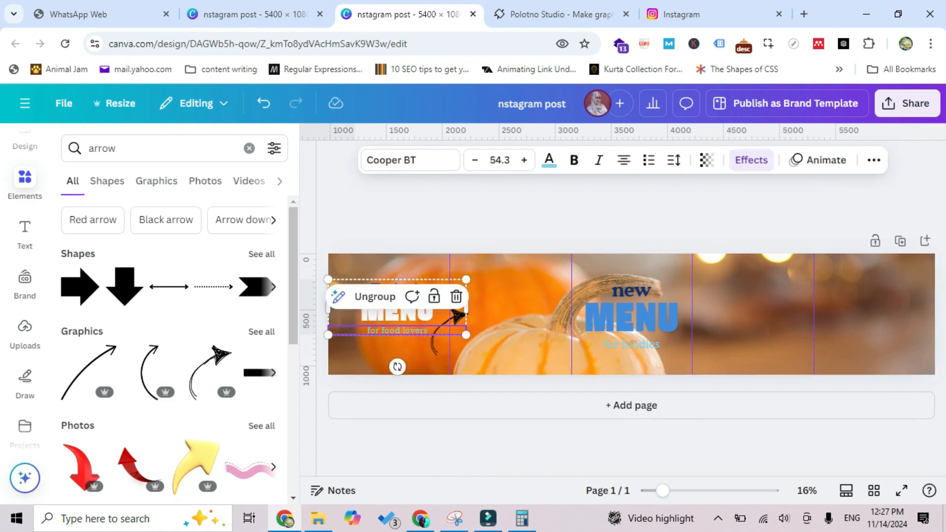
# Try to delete the word MENU from the spare text group in the middle of the page, and undo the deletion
pyautogui.click(631, 318)
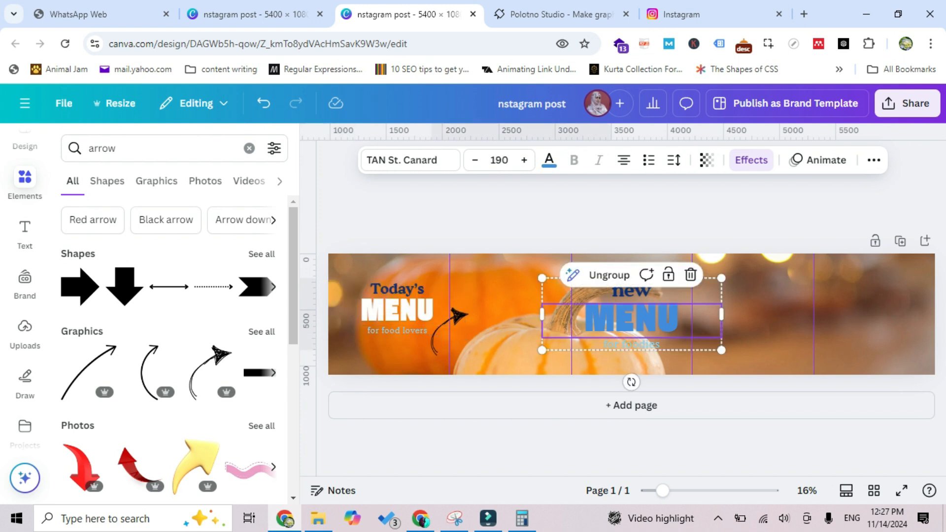
pyautogui.click(690, 274)
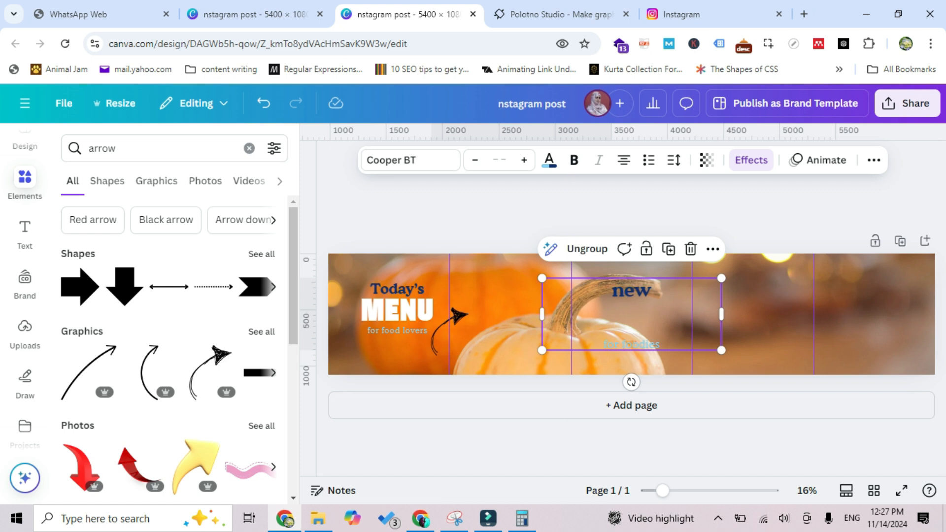
pyautogui.hotkey('ctrl', 'z')
pyautogui.hotkey('ctrl', 'y')
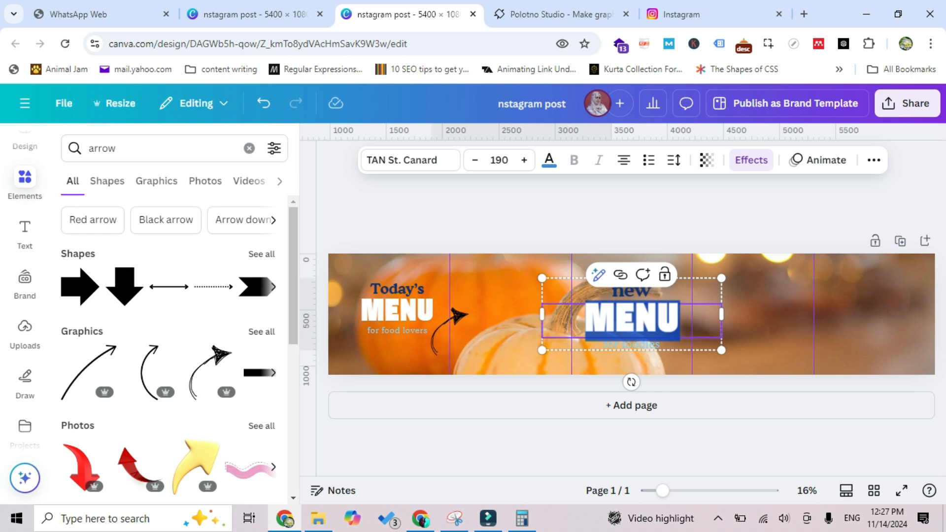
# Replace the word MENU in the spare text group in the middle of the page with BIRYANI
pyautogui.write('B')
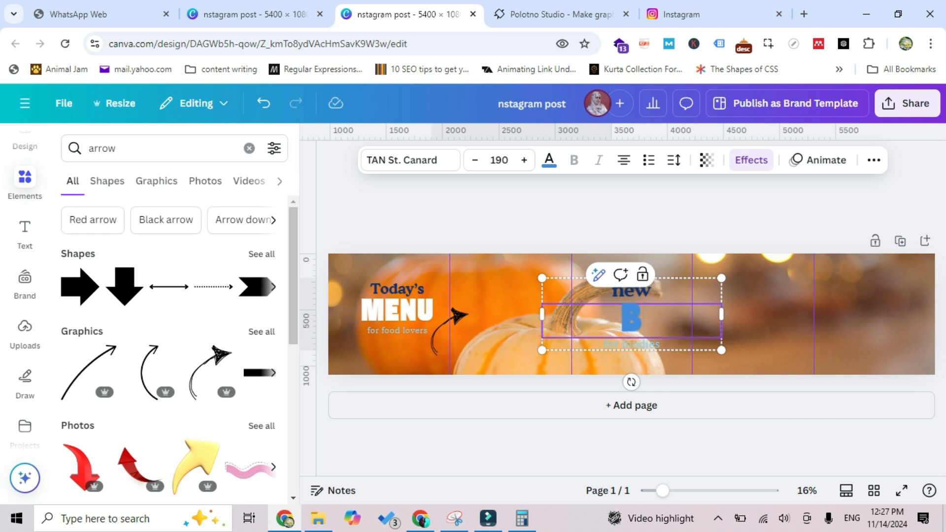
pyautogui.write('IRYANI')
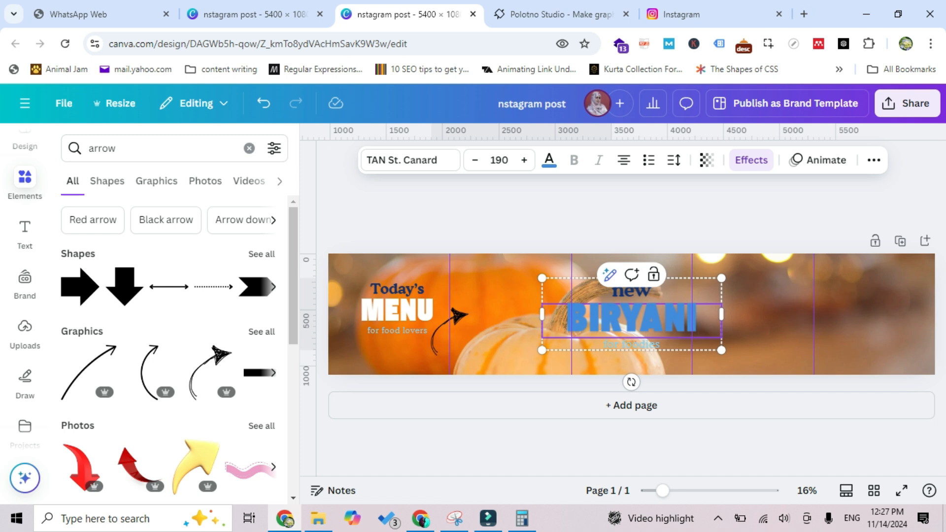
# Shrink the BIRYANI text group to fit one section and move it into the upper part of the second section
pyautogui.moveTo(721, 350); pyautogui.dragTo(643, 319)
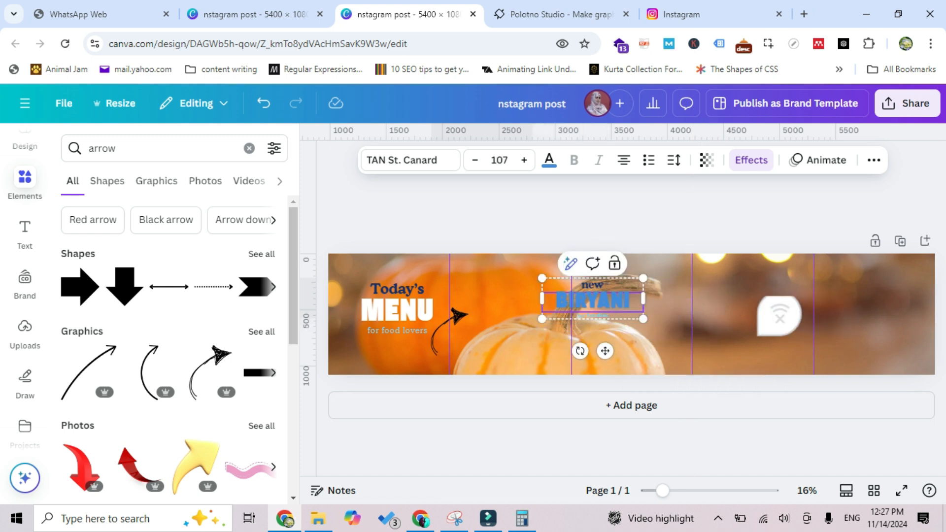
pyautogui.click(690, 335)
pyautogui.click(593, 315)
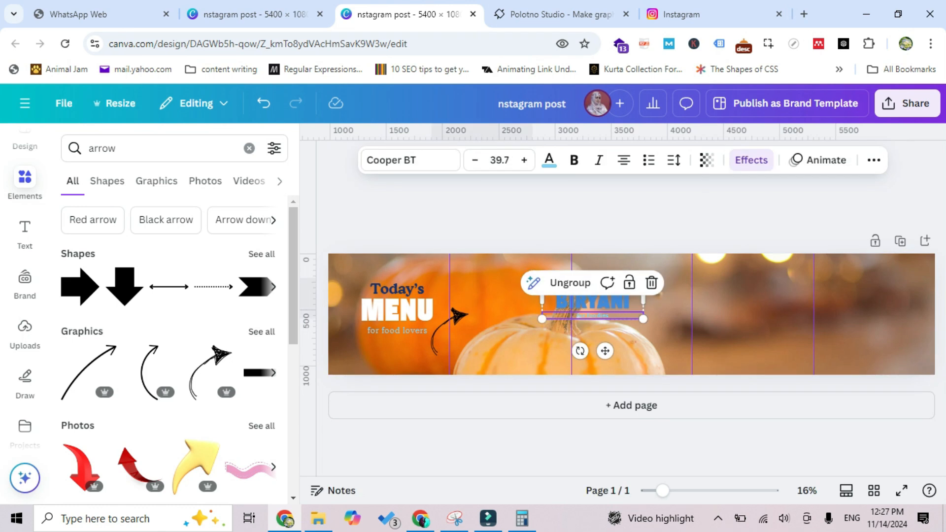
pyautogui.moveTo(605, 350); pyautogui.dragTo(529, 338)
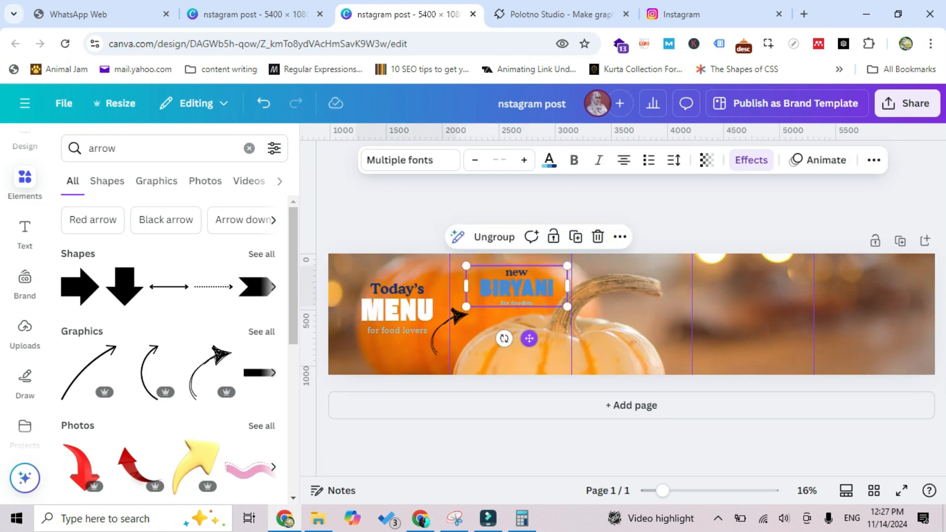
# Try to recolor the word BIRYANI to white from the document colors
pyautogui.click(517, 288)
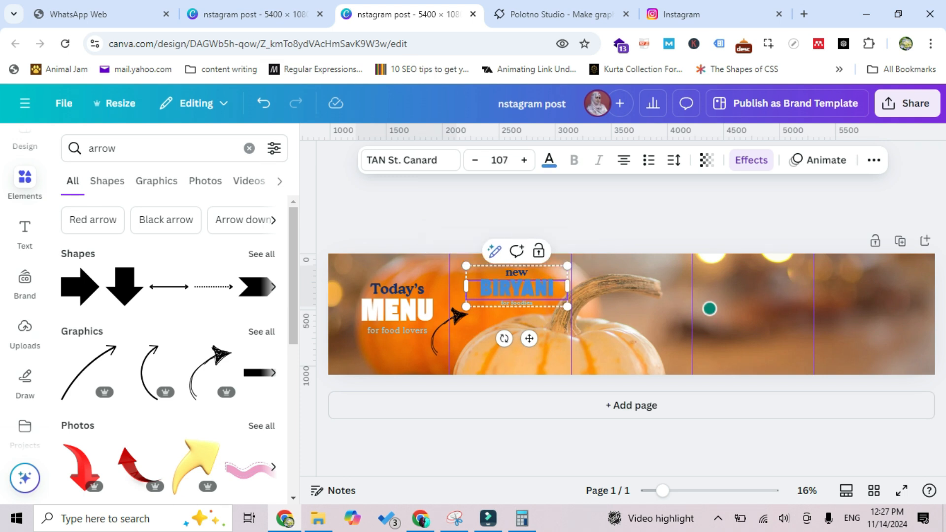
pyautogui.click(549, 160)
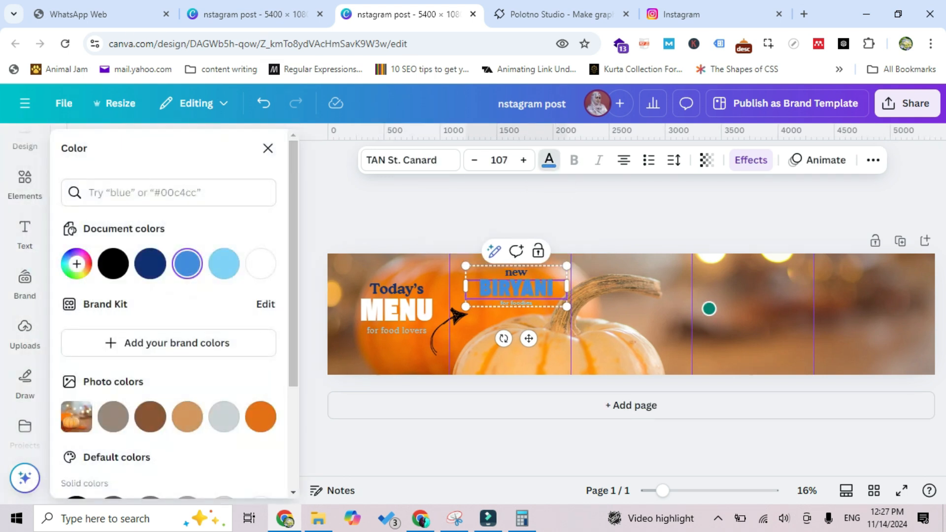
pyautogui.click(261, 264)
pyautogui.hotkey('ctrl', 'z')
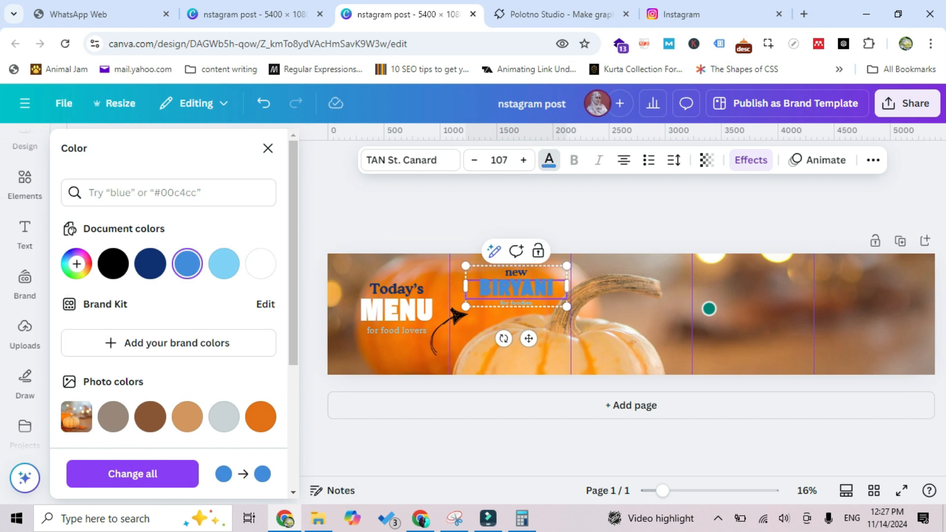
pyautogui.hotkey('ctrl', 'a')
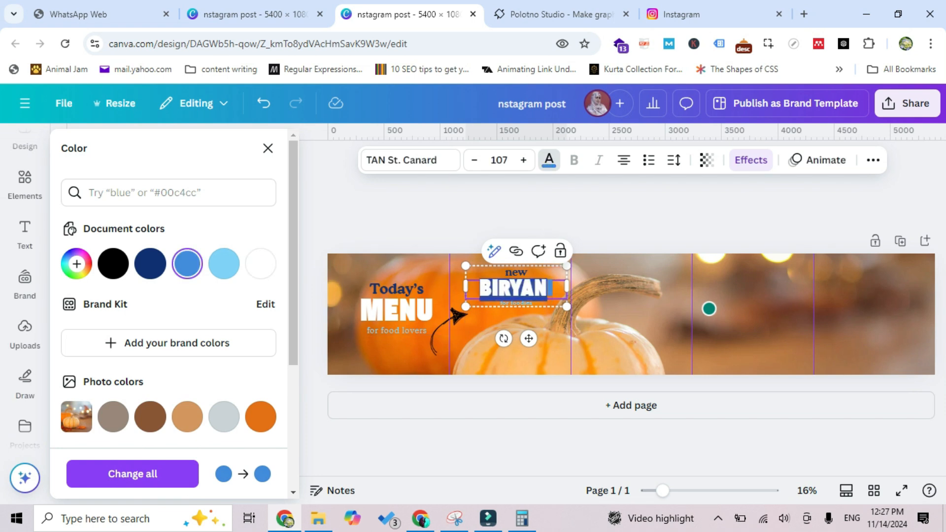
pyautogui.click(549, 160)
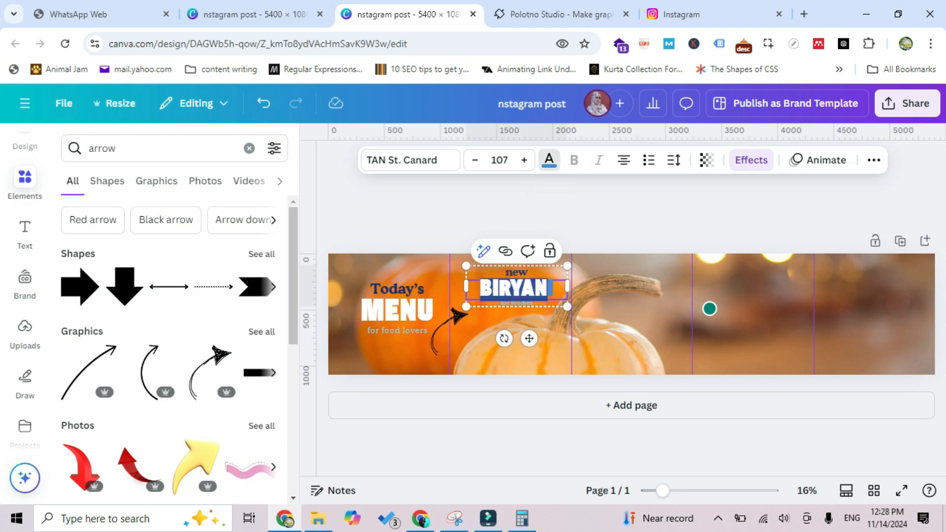
pyautogui.click(549, 160)
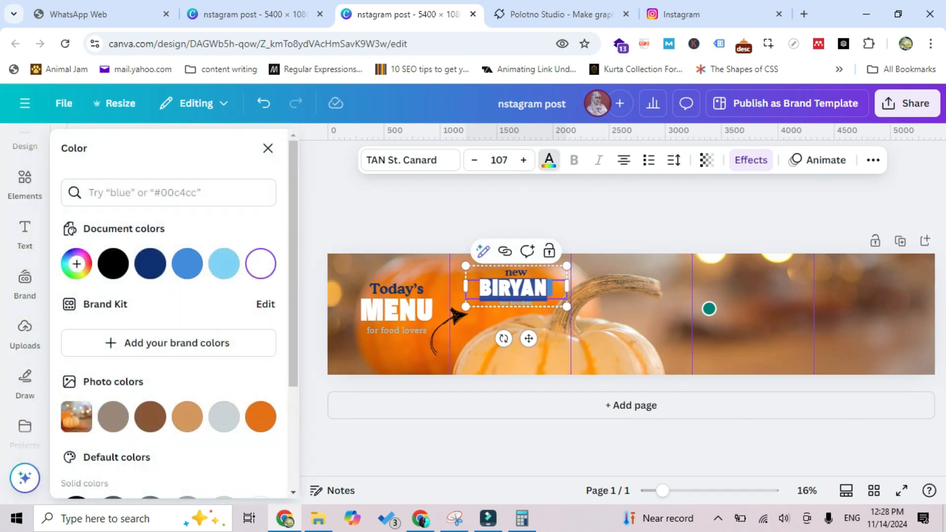
# Replace the word new above BIRYANI with Bobay
pyautogui.click(515, 272)
pyautogui.doubleClick(516, 272)
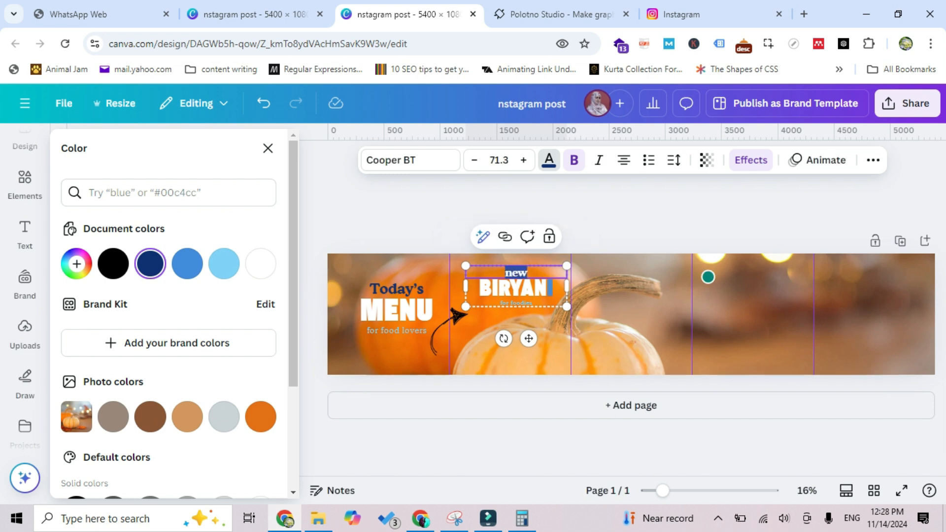
pyautogui.write('Bobay')
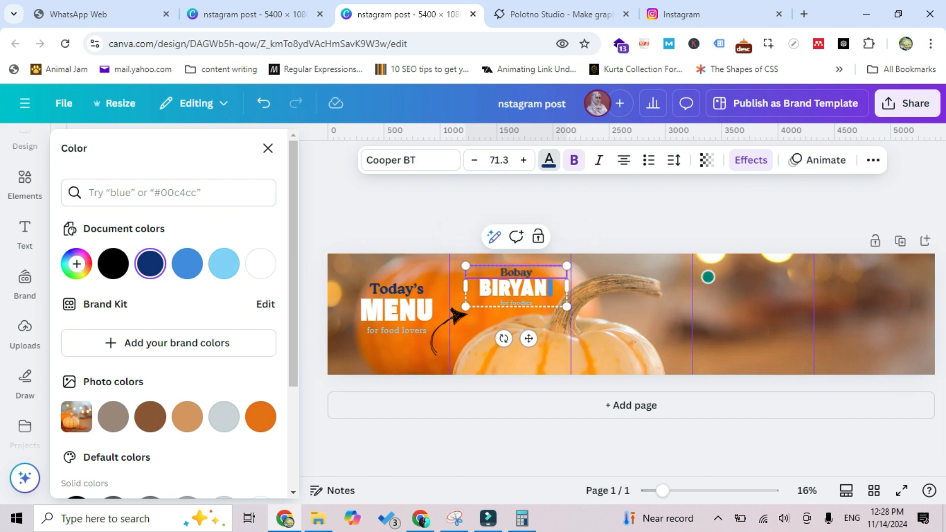
# Recolor the whole word BIRYANI to white and shift its text group slightly down toward the first section
pyautogui.click(512, 289)
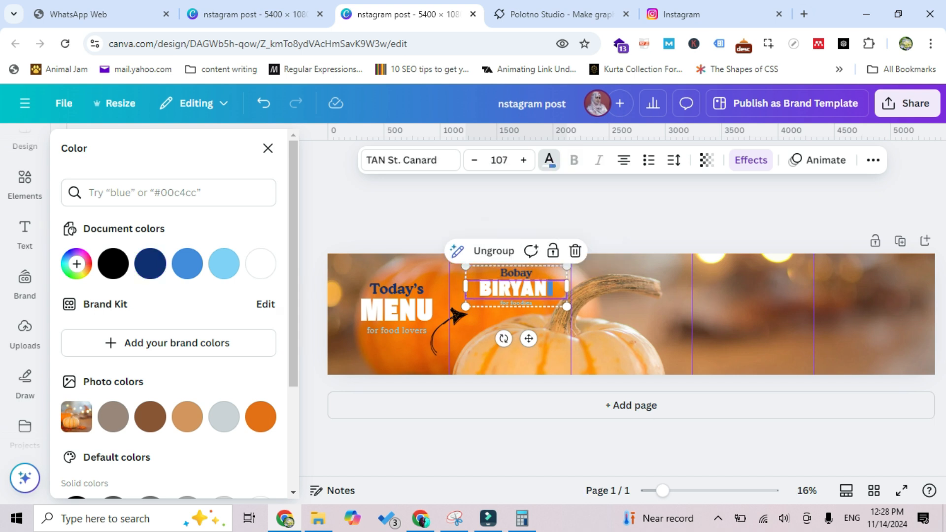
pyautogui.click(513, 289)
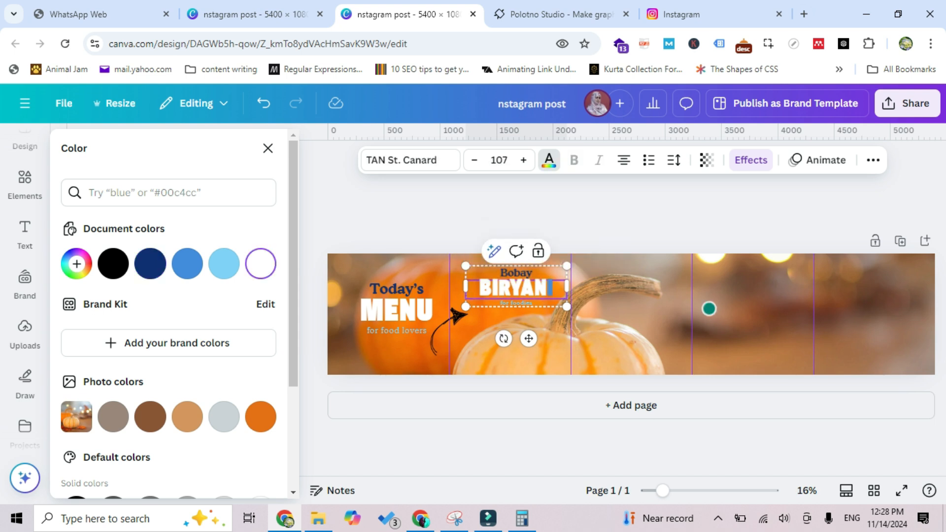
pyautogui.moveTo(528, 339); pyautogui.dragTo(519, 347)
pyautogui.hotkey('ctrl', 'a')
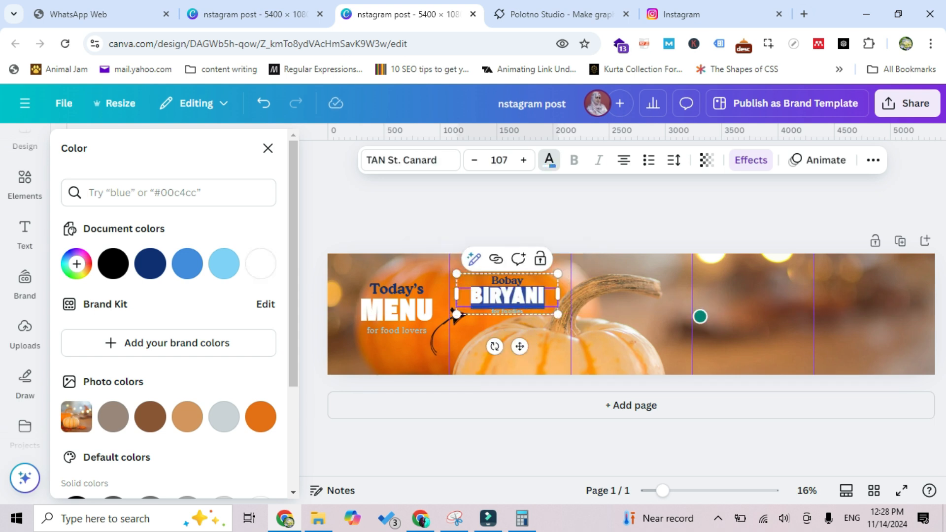
pyautogui.click(549, 160)
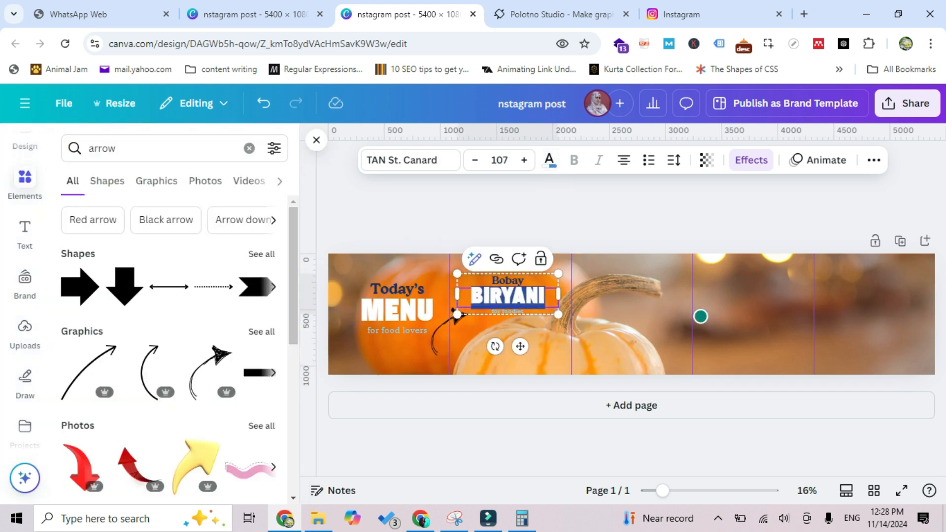
pyautogui.click(549, 160)
pyautogui.click(260, 263)
# Replace the line for foodies below BIRYANI with Yummy
pyautogui.click(507, 311)
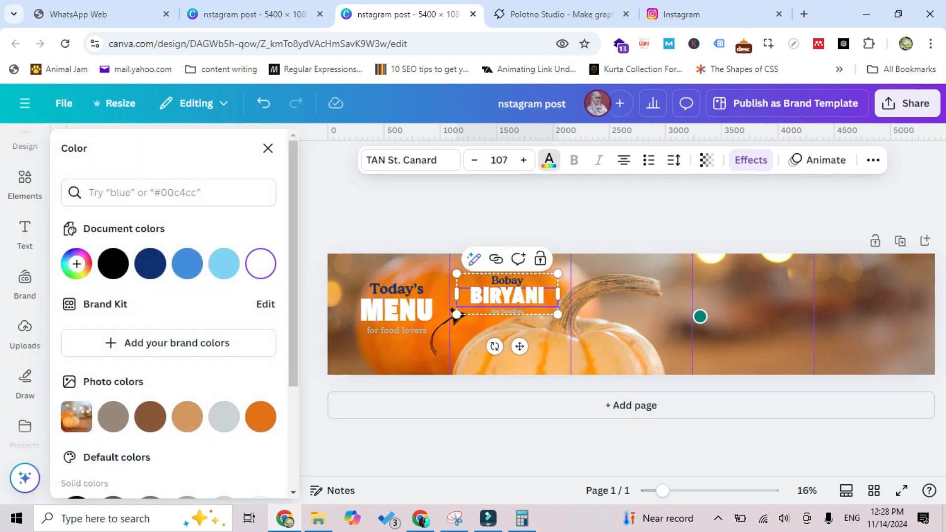
pyautogui.doubleClick(507, 311)
pyautogui.press('BackSpace')
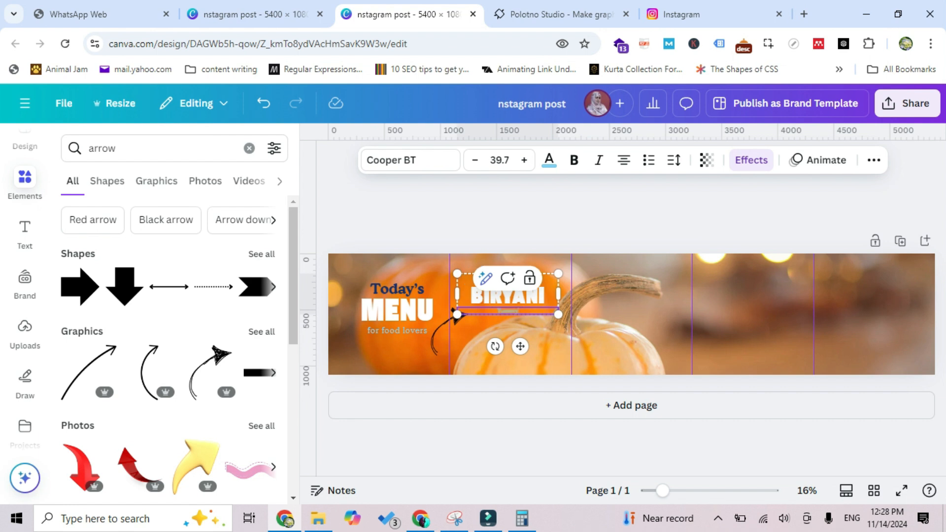
# Enlarge the BIRYANI text group and tilt it counterclockwise within the second section
pyautogui.moveTo(558, 314); pyautogui.dragTo(600, 332)
pyautogui.moveTo(529, 364); pyautogui.dragTo(546, 361)
pyautogui.moveTo(595, 294); pyautogui.dragTo(580, 293)
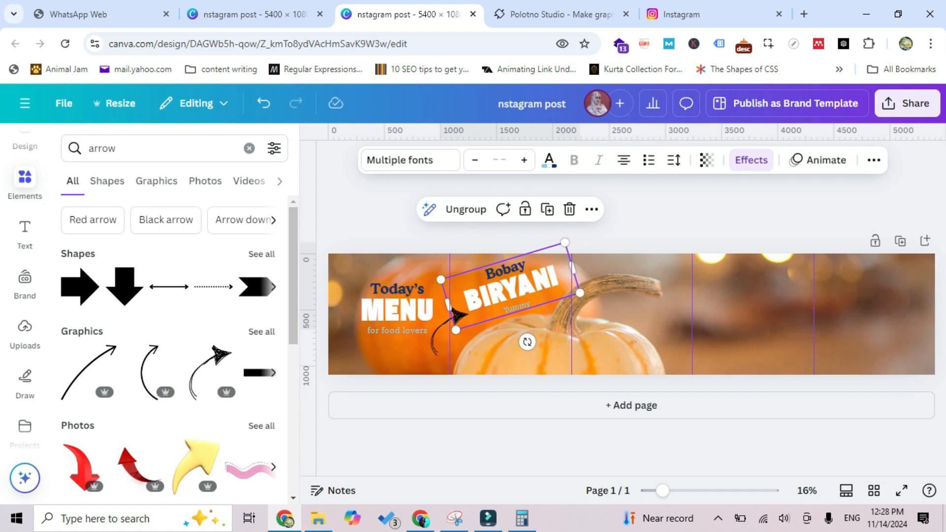
# Correct the word Bobay above BIRYANI to Bombay
pyautogui.click(505, 270)
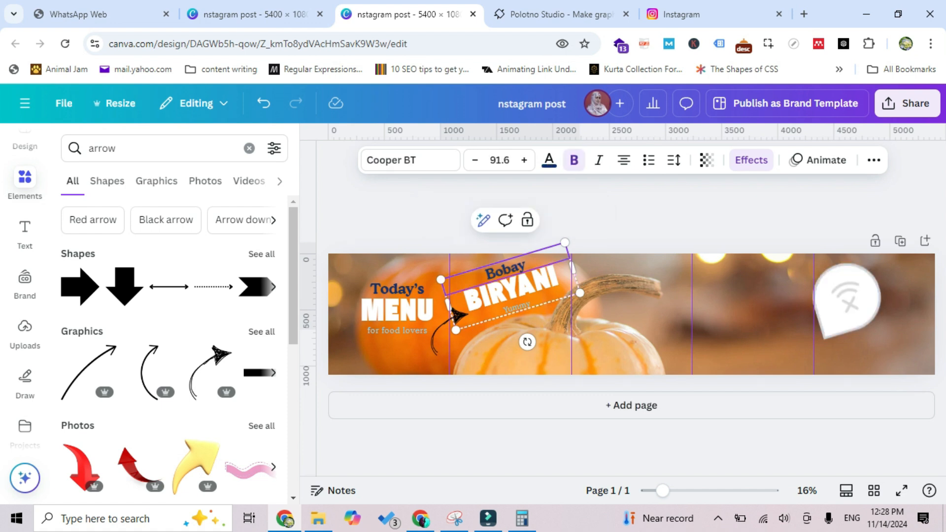
pyautogui.write('m')
# Duplicate the curved black arrow and place the copy, rotated clockwise, across the guide between the second and third sections
pyautogui.click(446, 328)
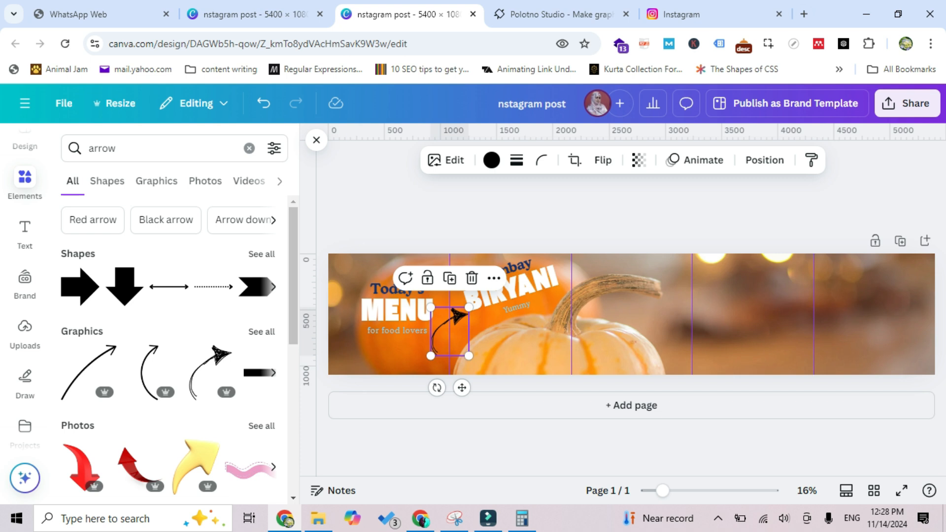
pyautogui.moveTo(462, 387); pyautogui.dragTo(512, 360)
pyautogui.moveTo(538, 389); pyautogui.dragTo(500, 347)
pyautogui.moveTo(515, 418); pyautogui.dragTo(528, 433)
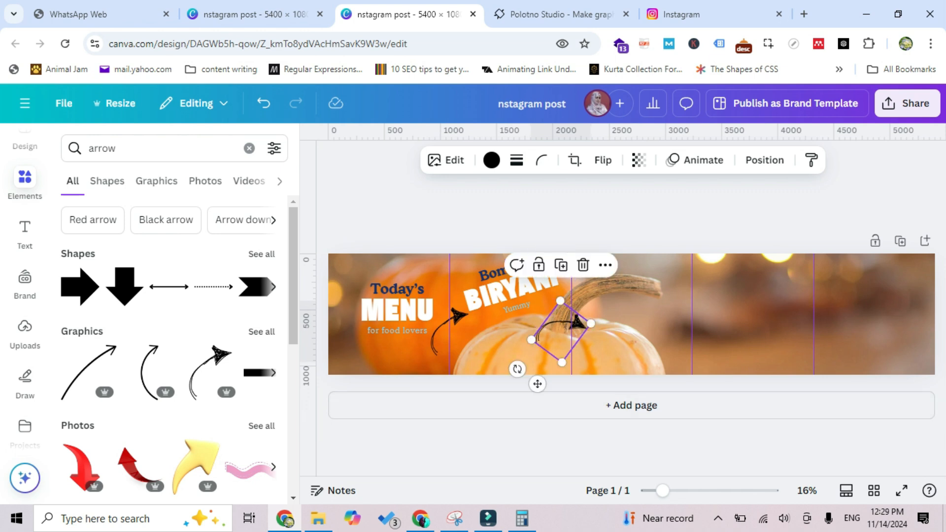
# Flip the copied arrow horizontally and rotate it so it curves downward and points into the third section
pyautogui.click(602, 159)
pyautogui.click(611, 197)
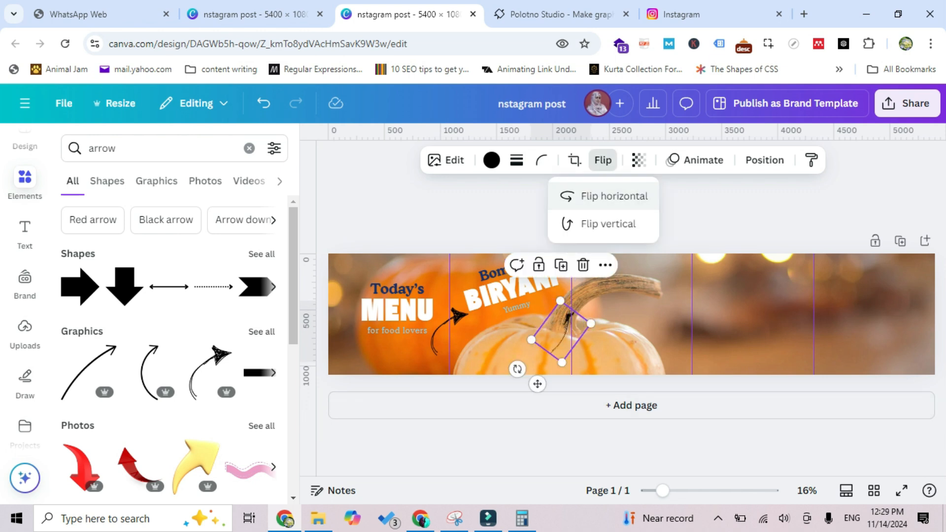
pyautogui.moveTo(517, 369); pyautogui.dragTo(520, 345)
pyautogui.moveTo(503, 313); pyautogui.dragTo(504, 266)
pyautogui.click(631, 314)
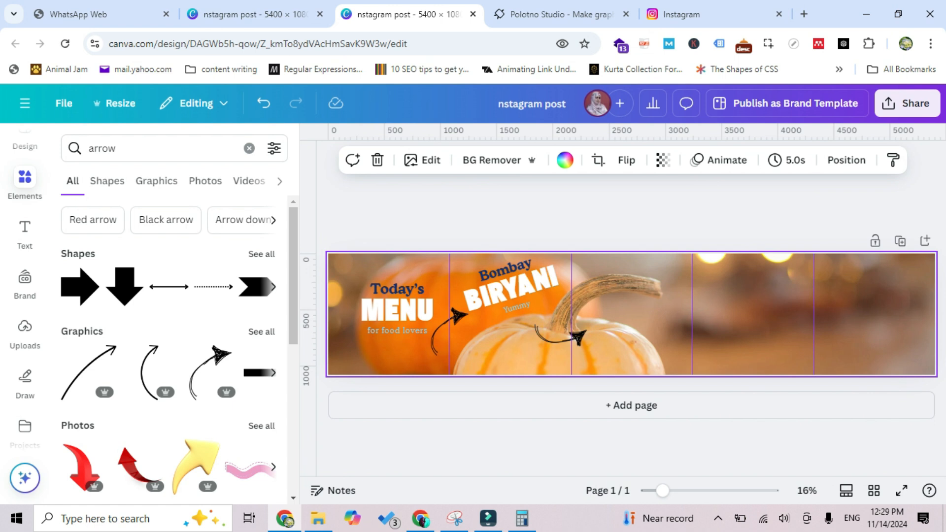
# Replace the word Yummy below BIRYANI with Check for sub items
pyautogui.click(516, 307)
pyautogui.click(516, 307)
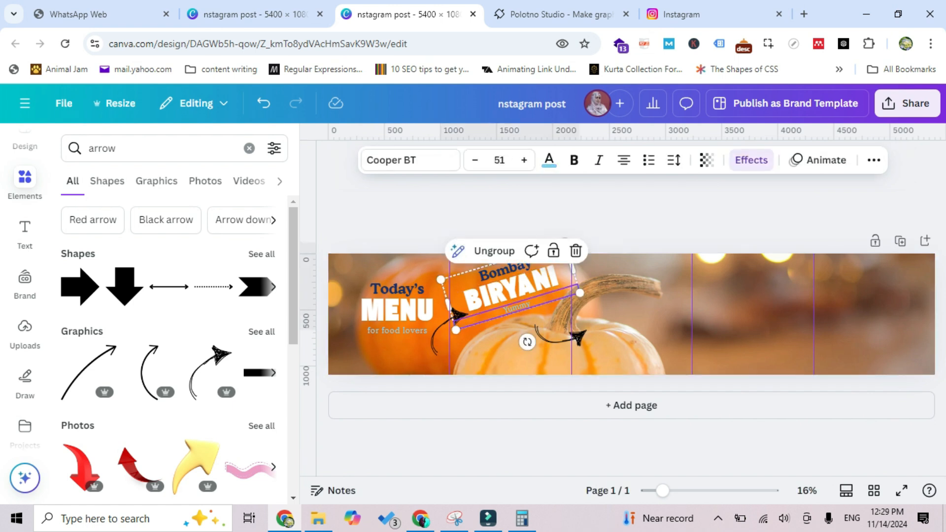
pyautogui.click(515, 307)
pyautogui.write('Ched')
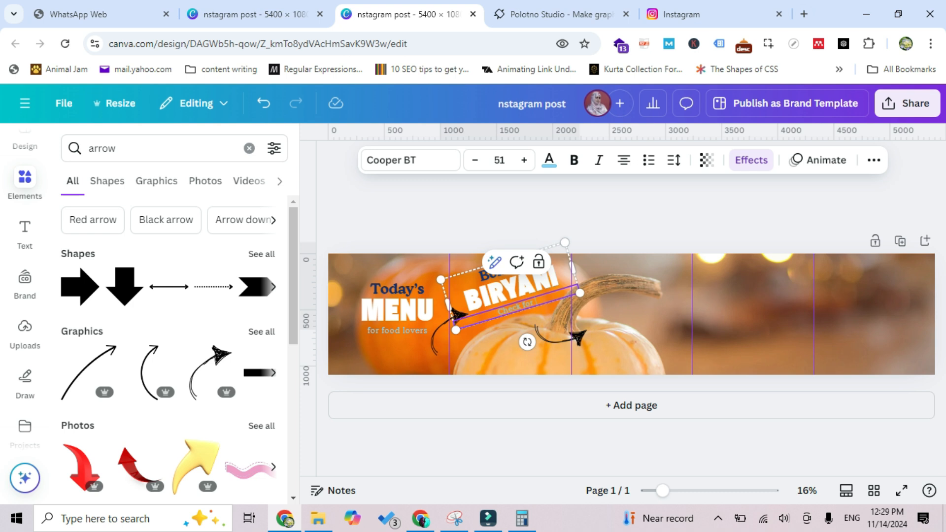
pyautogui.write('k for sub items')
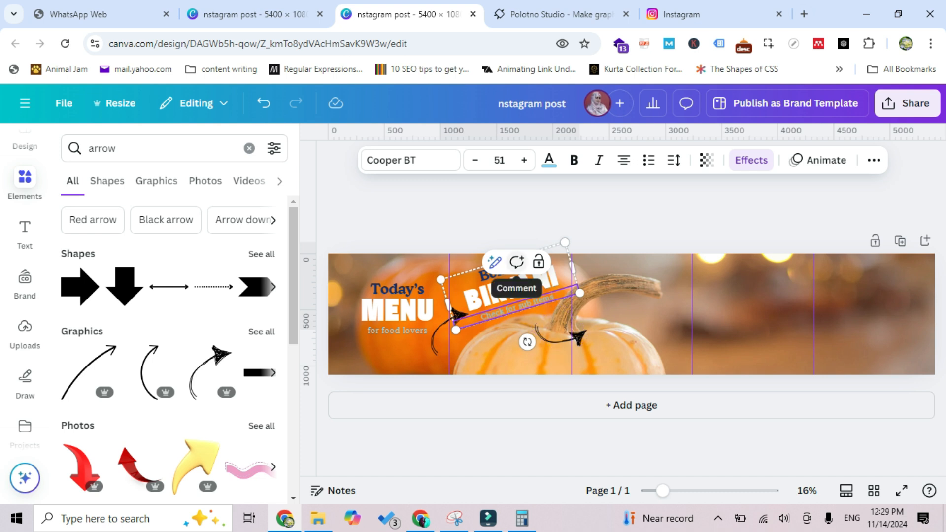
pyautogui.click(625, 276)
pyautogui.click(511, 288)
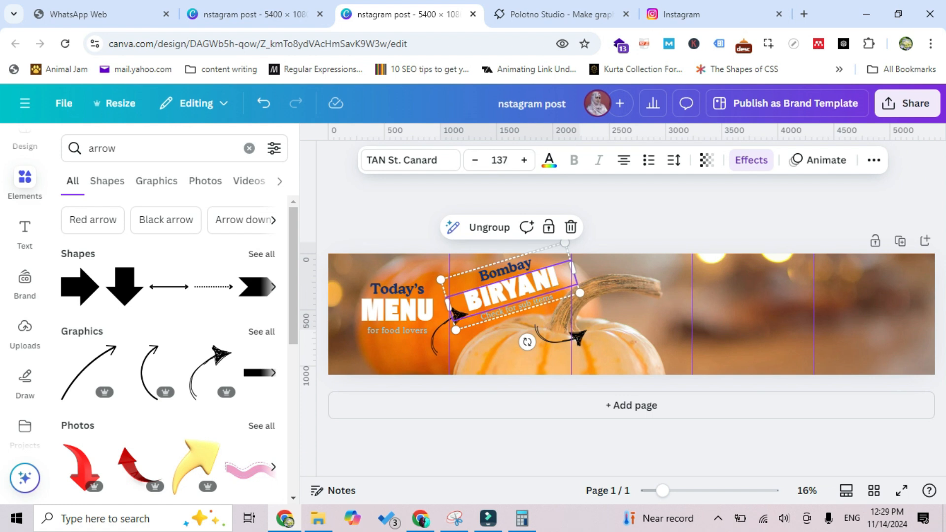
pyautogui.doubleClick(512, 288)
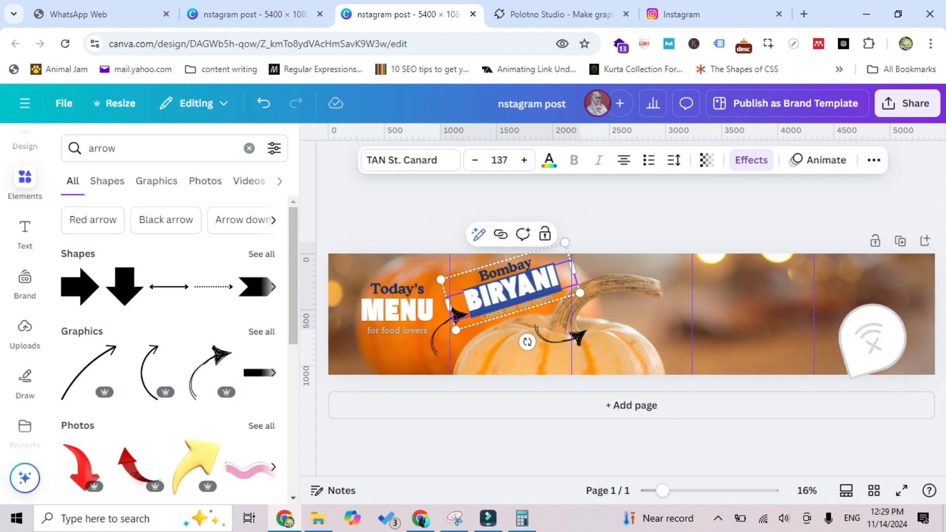
pyautogui.press('Escape')
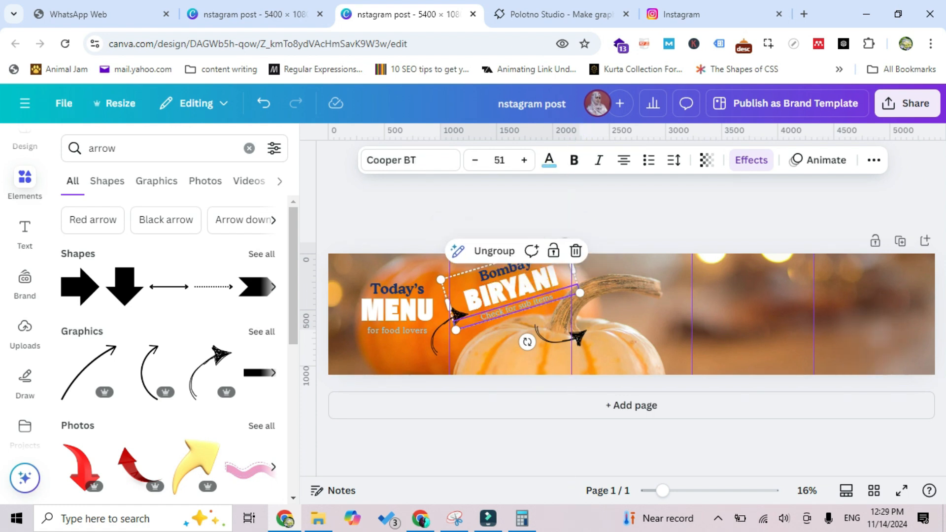
# Add the please rate us text combination with green stars, move it to the fifth section and shrink it to fit
pyautogui.click(25, 234)
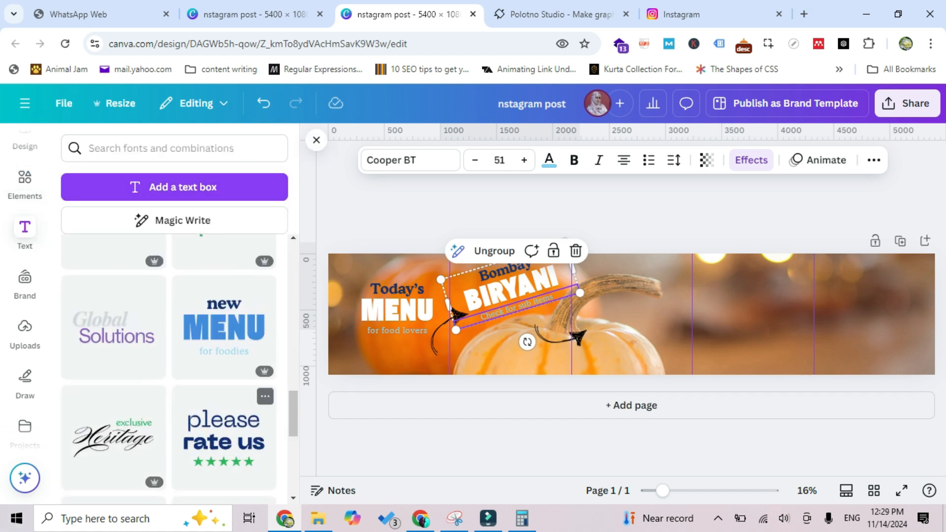
pyautogui.moveTo(224, 434); pyautogui.dragTo(882, 335)
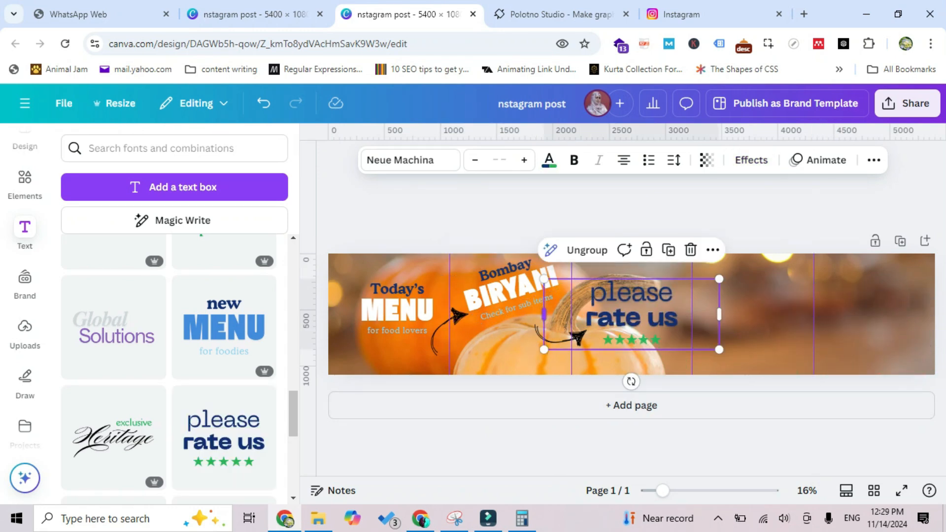
pyautogui.moveTo(655, 298); pyautogui.dragTo(859, 284)
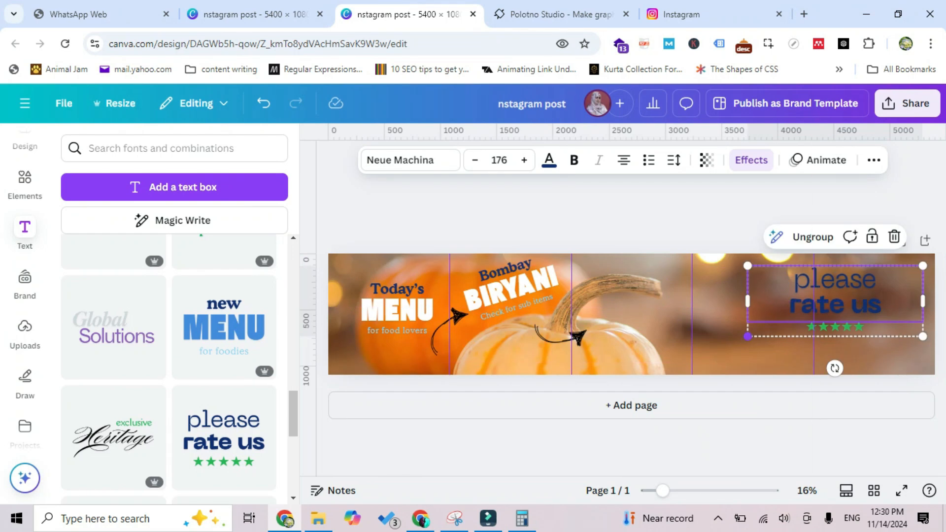
pyautogui.moveTo(748, 337); pyautogui.dragTo(814, 310)
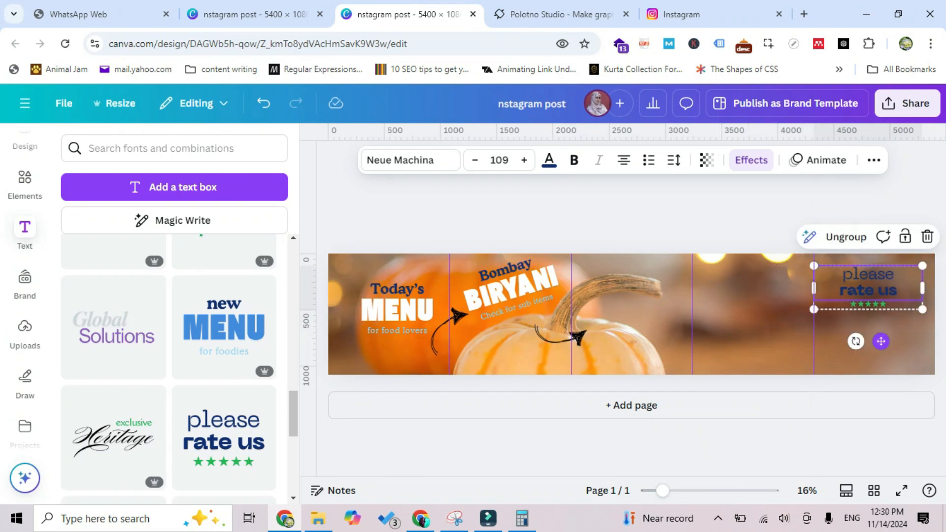
# Lower the please rate us group slightly and add a text box reading Raita in the upper part of the third section
pyautogui.moveTo(880, 341); pyautogui.dragTo(881, 361)
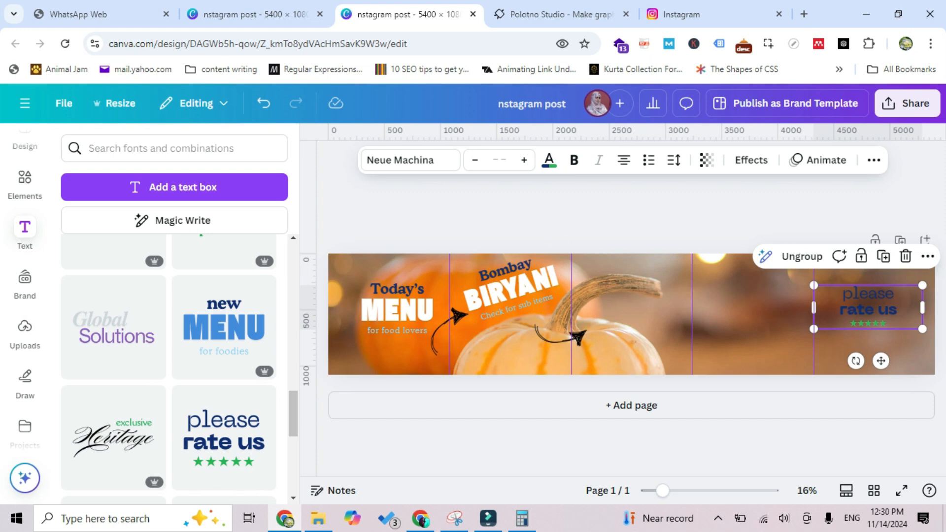
pyautogui.click(174, 187)
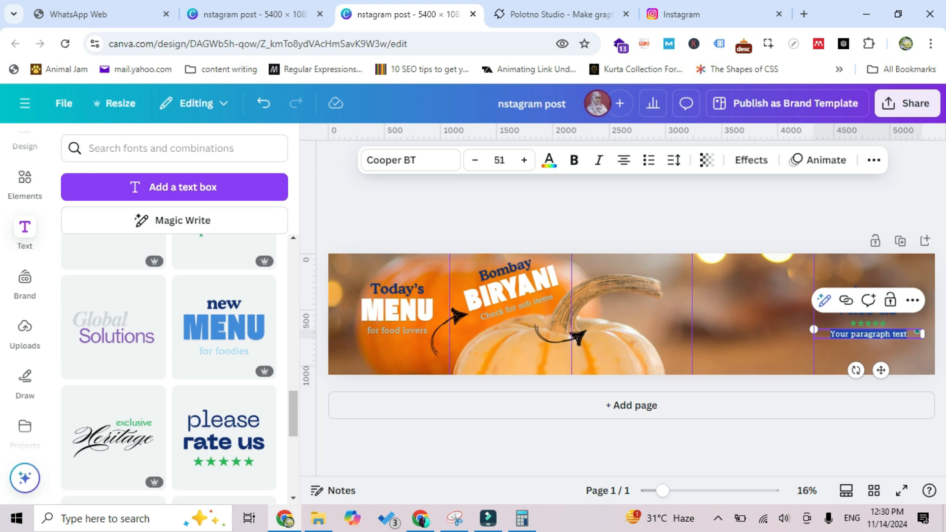
pyautogui.write('Raita')
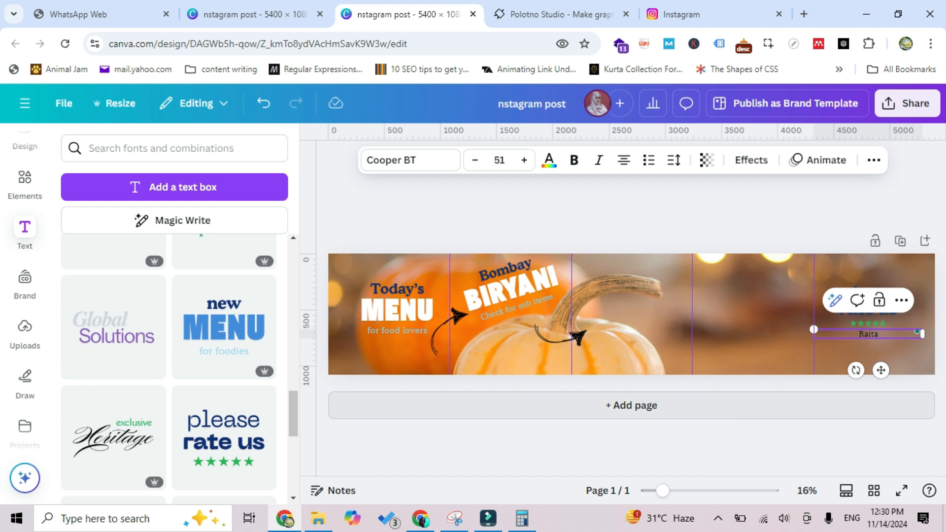
pyautogui.moveTo(881, 370); pyautogui.dragTo(604, 350)
pyautogui.moveTo(591, 314); pyautogui.dragTo(625, 303)
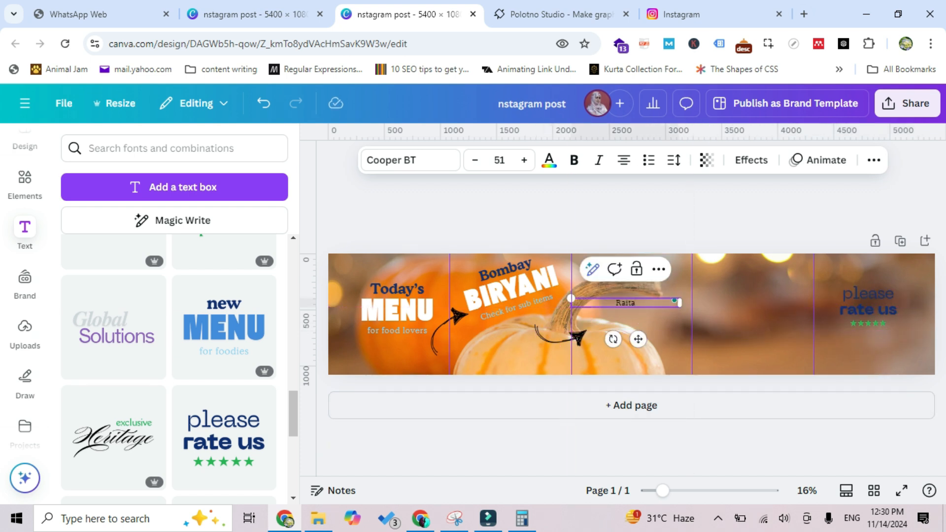
# Change the colour of the Raita text to white
pyautogui.click(549, 160)
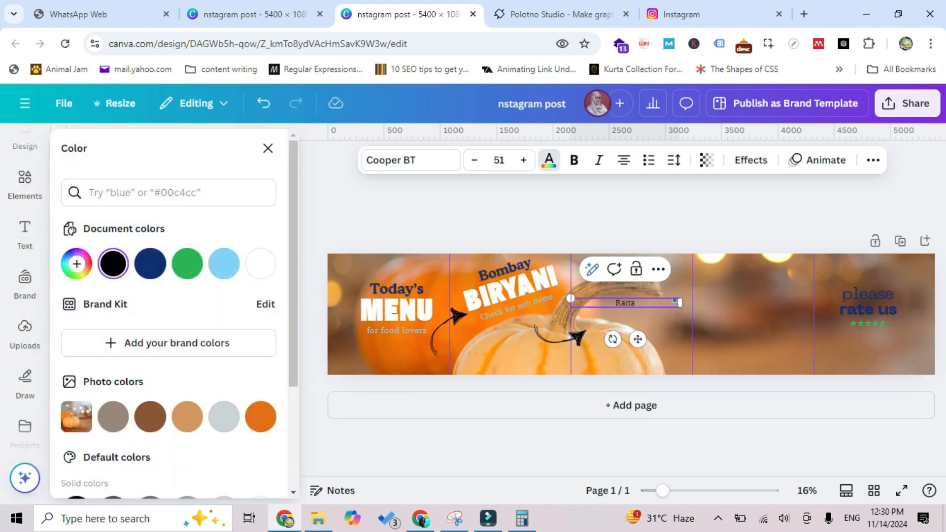
pyautogui.click(261, 263)
pyautogui.doubleClick(625, 302)
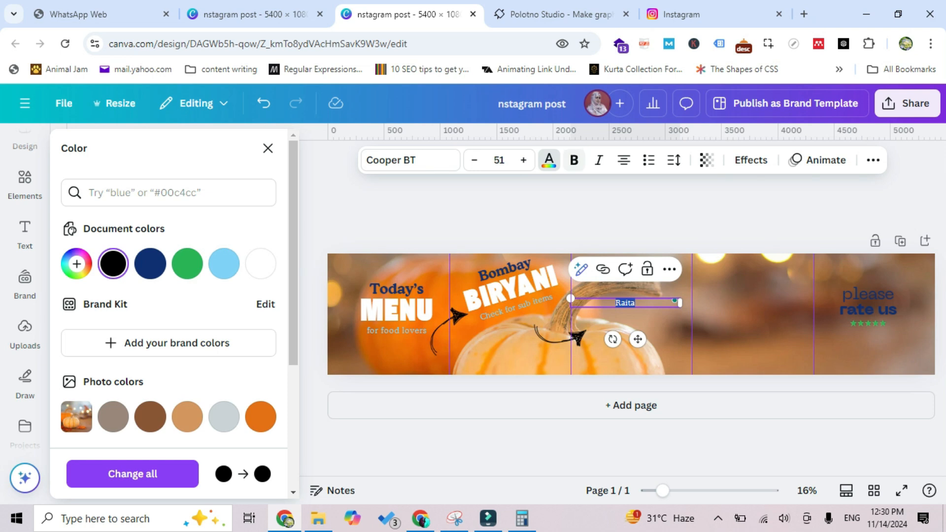
pyautogui.click(268, 149)
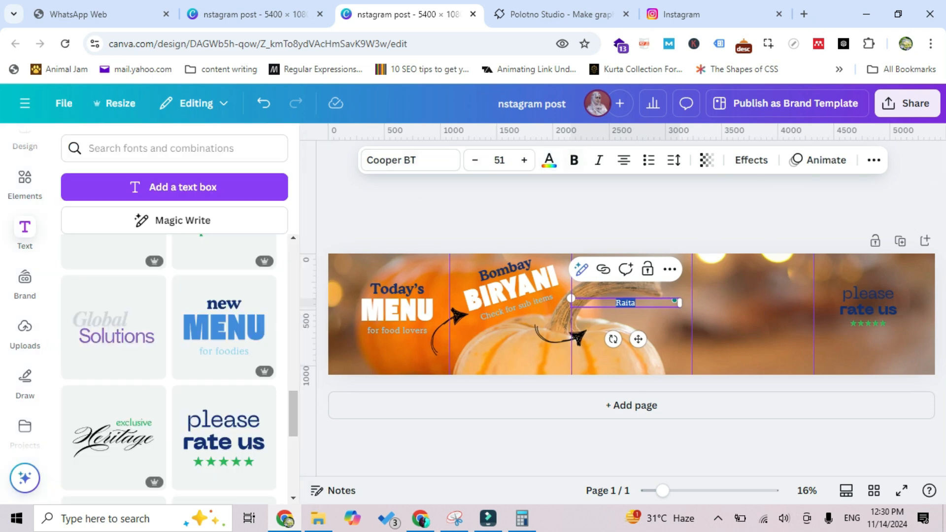
pyautogui.click(549, 160)
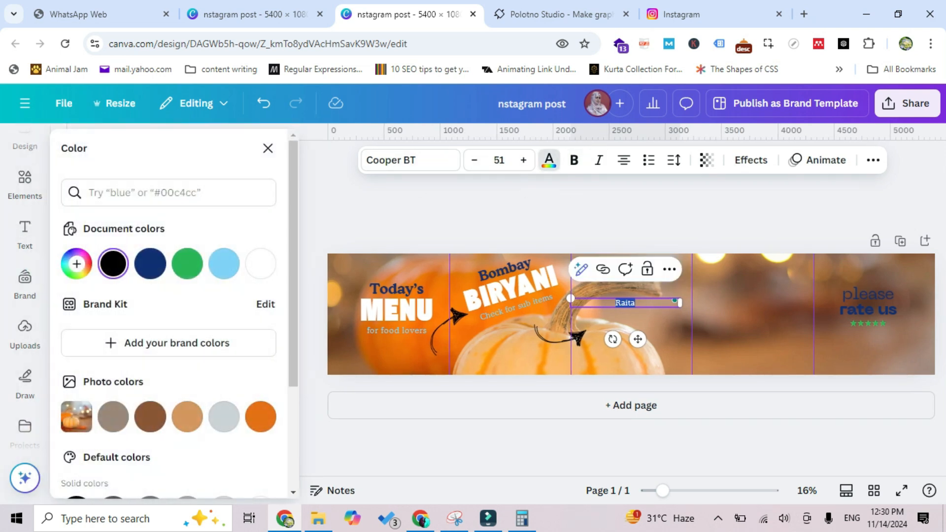
pyautogui.click(260, 264)
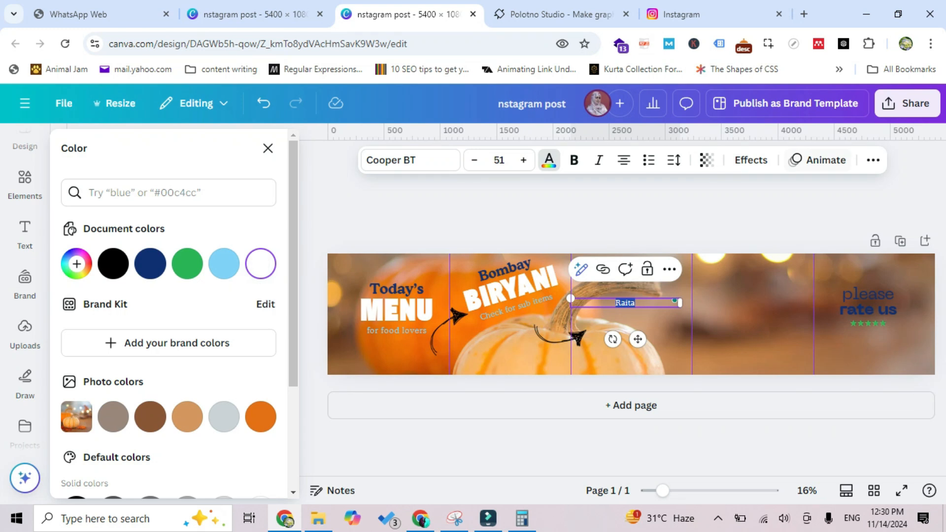
# Set the font size of the Raita text to 100
pyautogui.click(523, 160)
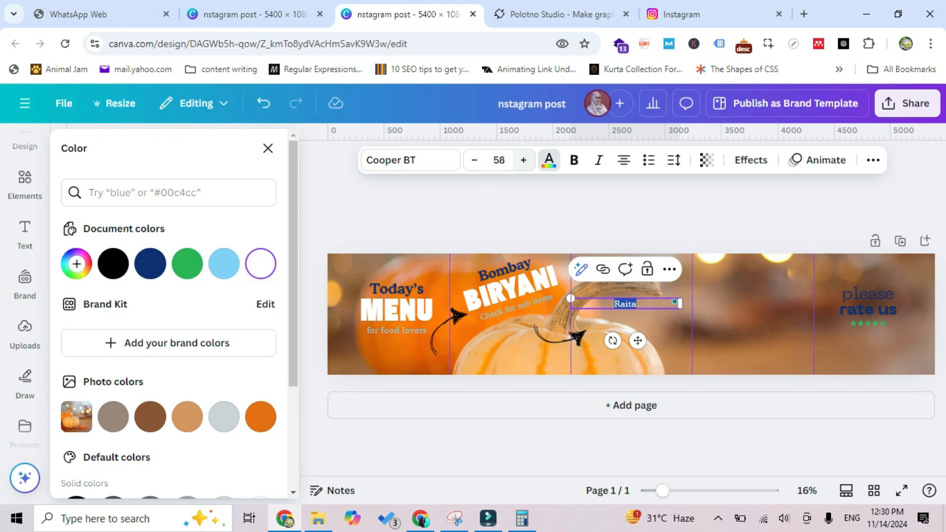
pyautogui.click(498, 160)
pyautogui.write('100')
pyautogui.press('Return')
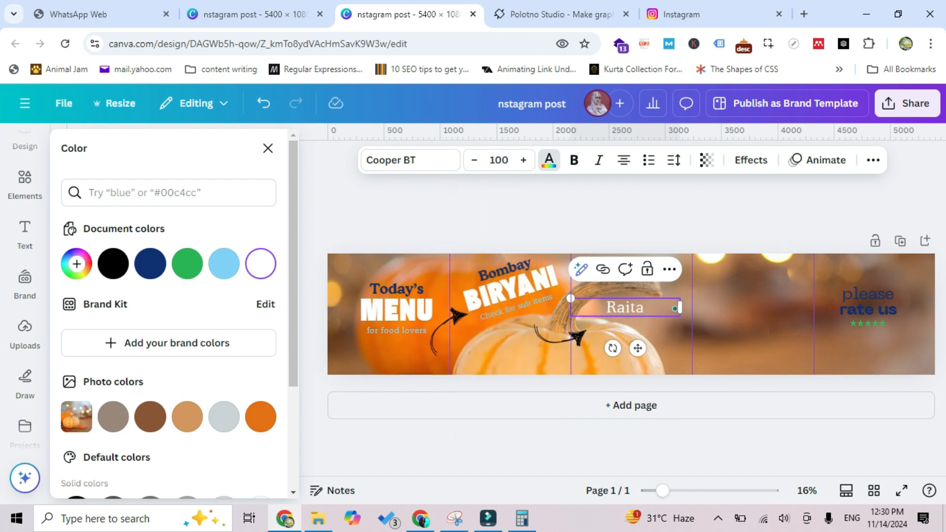
# Apply the Splice effect to the Raita text
pyautogui.click(750, 160)
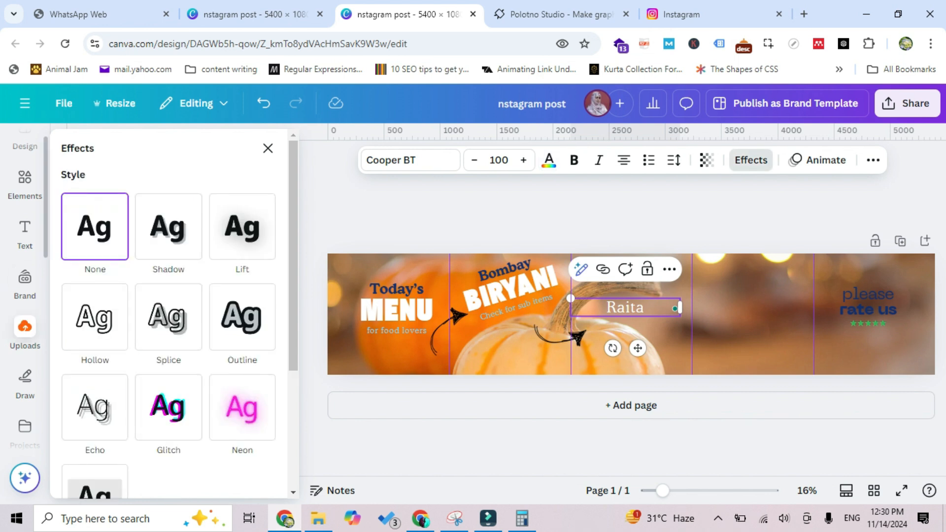
pyautogui.click(242, 317)
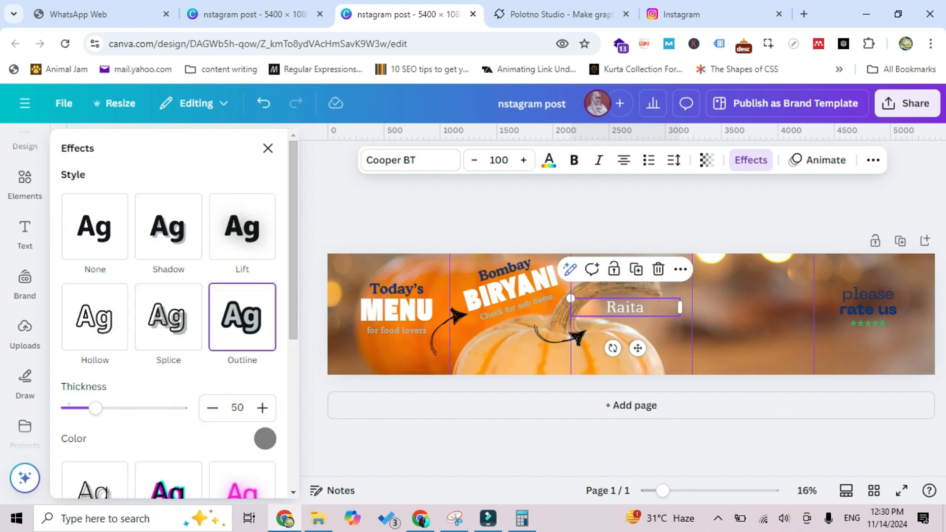
pyautogui.click(168, 316)
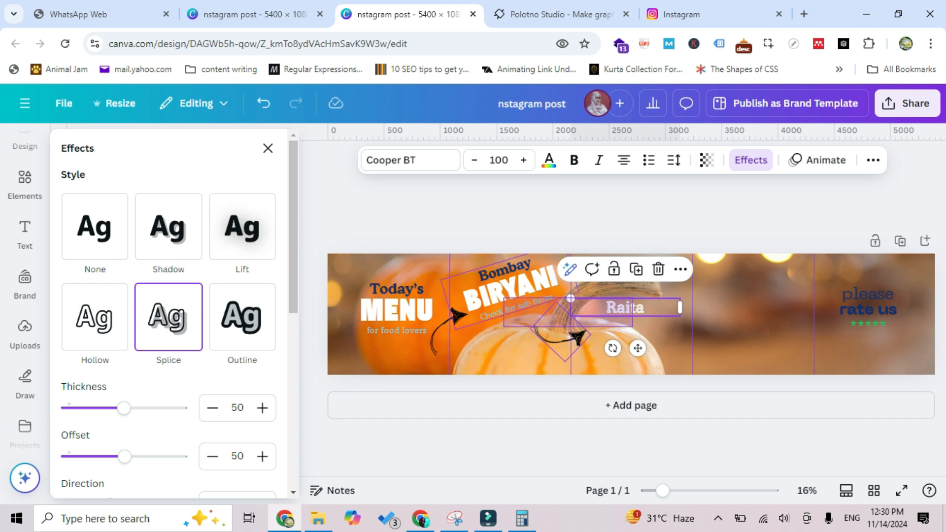
pyautogui.moveTo(504, 314); pyautogui.dragTo(503, 306)
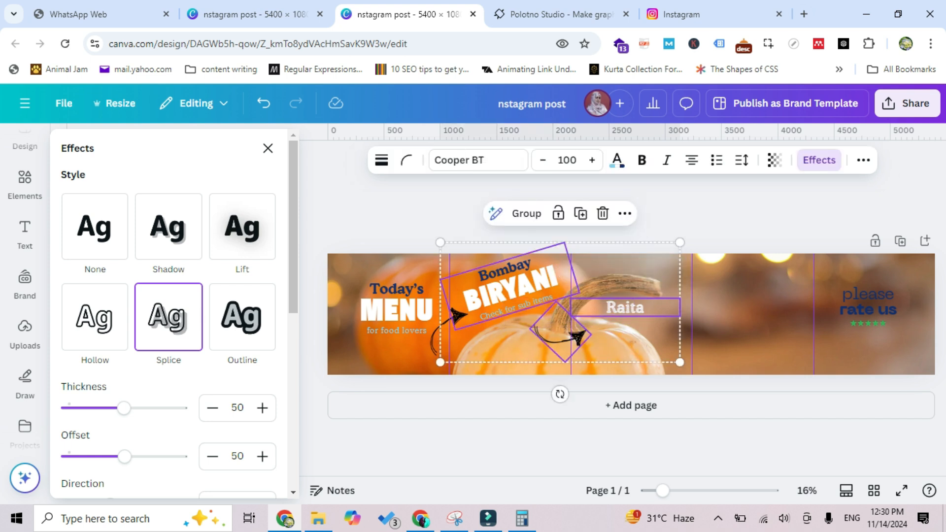
pyautogui.click(739, 320)
# Duplicate the Raita text and place the copy in the upper part of the fourth section
pyautogui.click(624, 308)
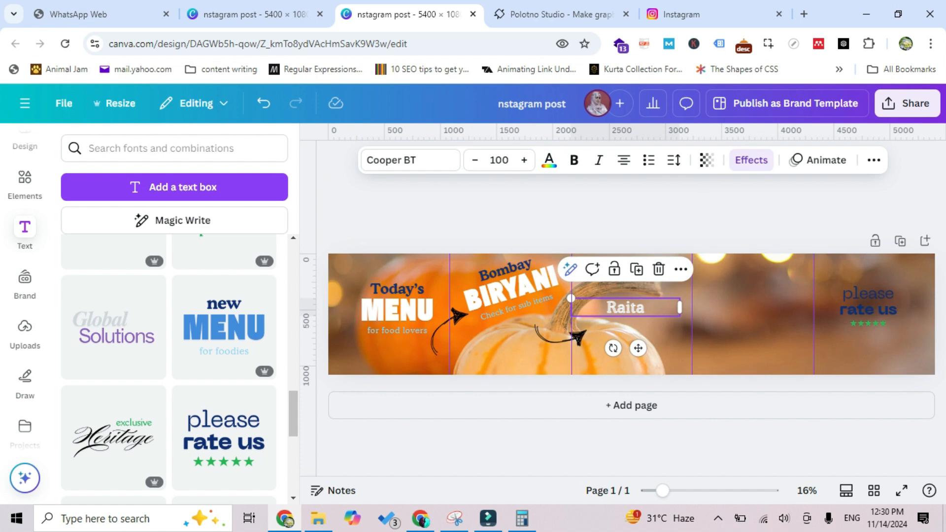
pyautogui.click(638, 270)
pyautogui.moveTo(640, 350); pyautogui.dragTo(759, 339)
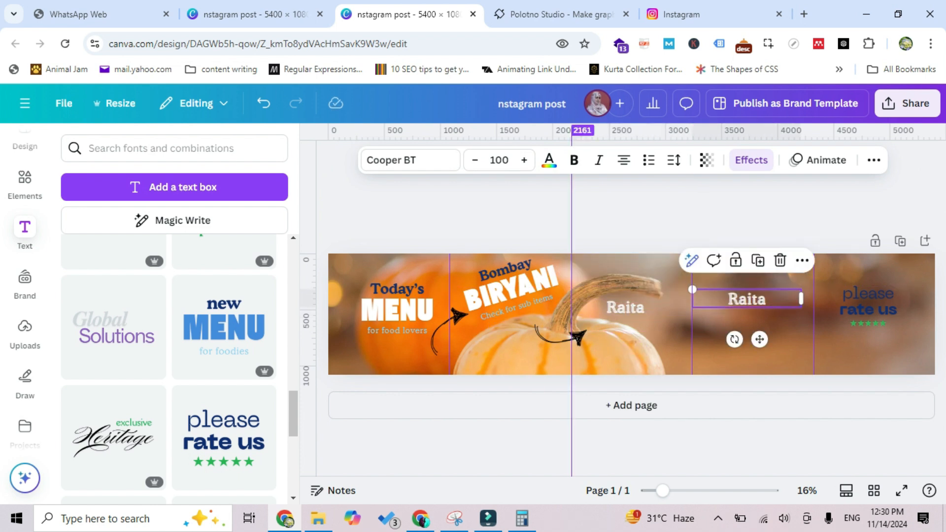
# Duplicate the arrow between the second and third sections and place the copy across the guide between the third and fourth sections
pyautogui.click(564, 331)
pyautogui.click(561, 340)
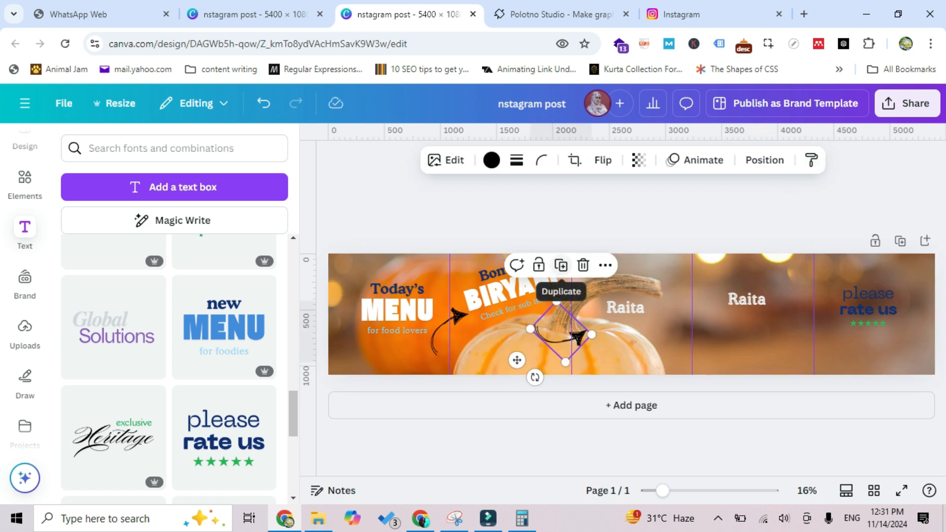
pyautogui.click(560, 265)
pyautogui.moveTo(637, 307); pyautogui.dragTo(571, 307)
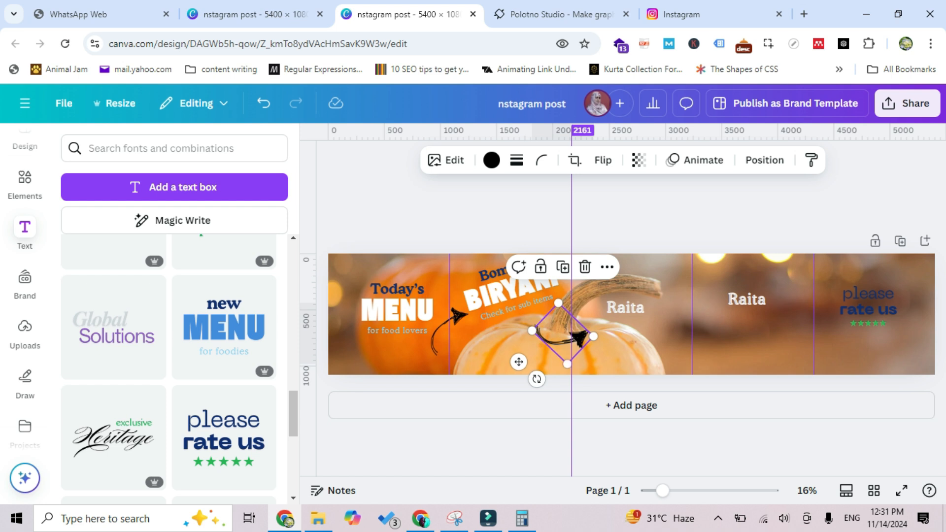
pyautogui.moveTo(518, 361); pyautogui.dragTo(685, 327)
pyautogui.moveTo(725, 299); pyautogui.dragTo(692, 314)
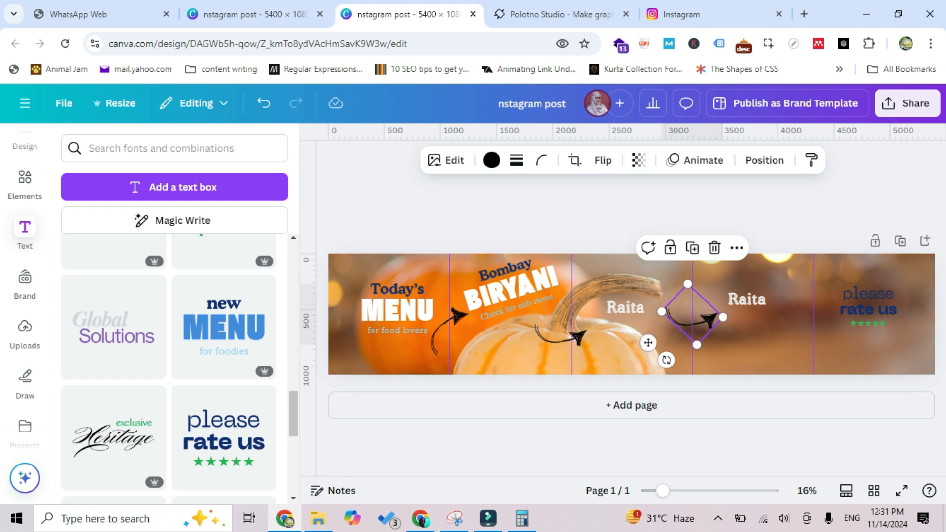
# Flip the new arrow horizontally and vertically, lower it, and rotate it so it curves upward into the fourth section
pyautogui.click(603, 160)
pyautogui.click(614, 196)
pyautogui.click(608, 224)
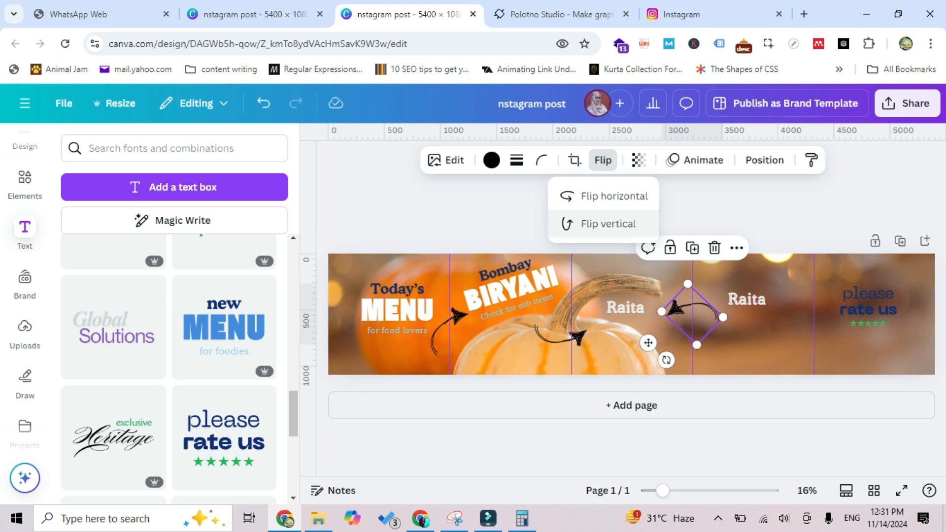
pyautogui.click(666, 360)
pyautogui.moveTo(666, 360); pyautogui.dragTo(665, 236)
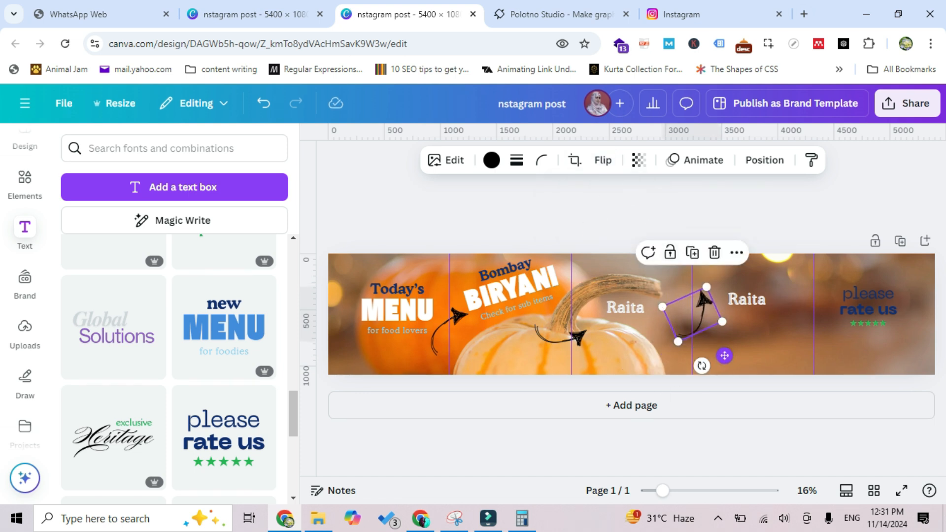
pyautogui.moveTo(724, 355); pyautogui.dragTo(724, 383)
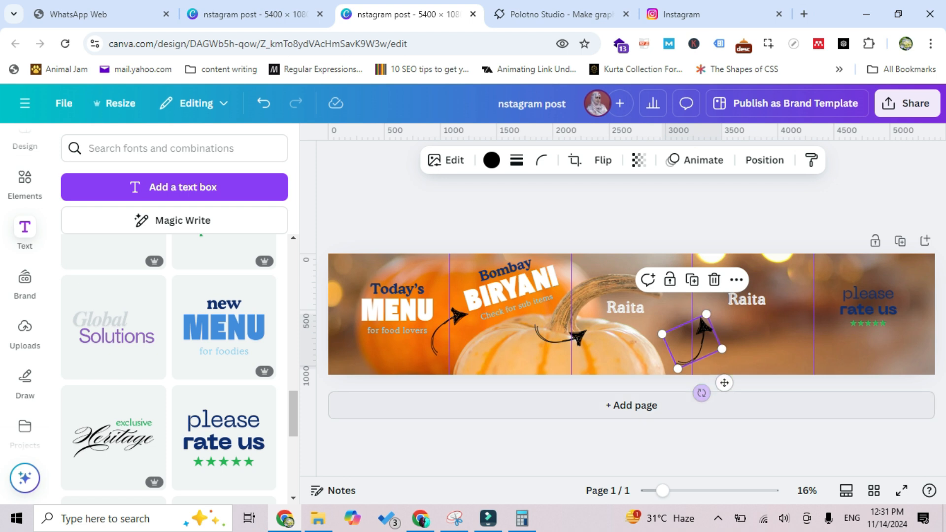
pyautogui.moveTo(701, 392); pyautogui.dragTo(715, 427)
# Replace the copied Raita text in the fourth section with With Salad
pyautogui.click(746, 299)
pyautogui.click(747, 299)
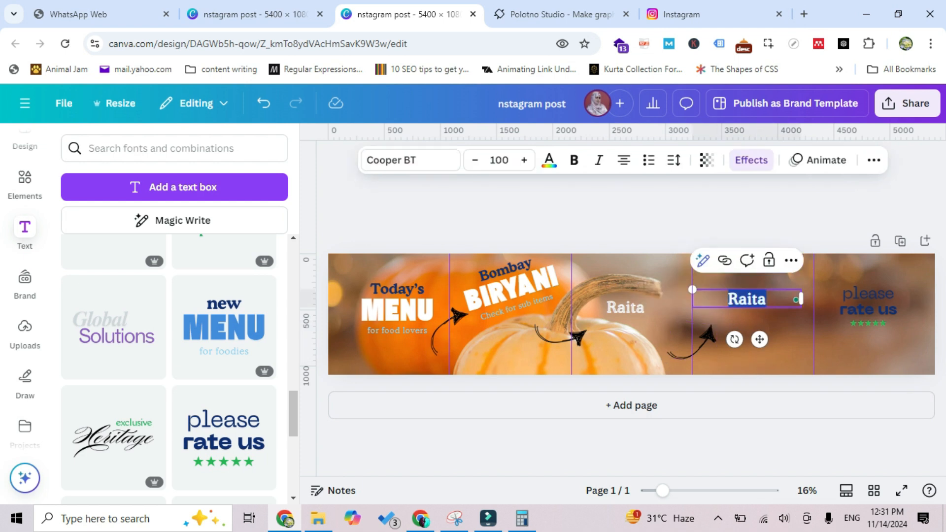
pyautogui.write('With S')
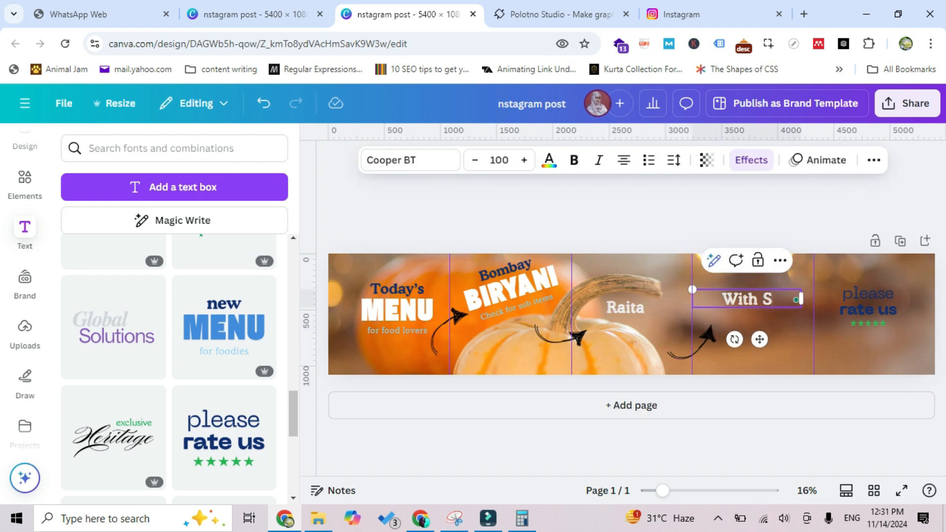
pyautogui.write('alad')
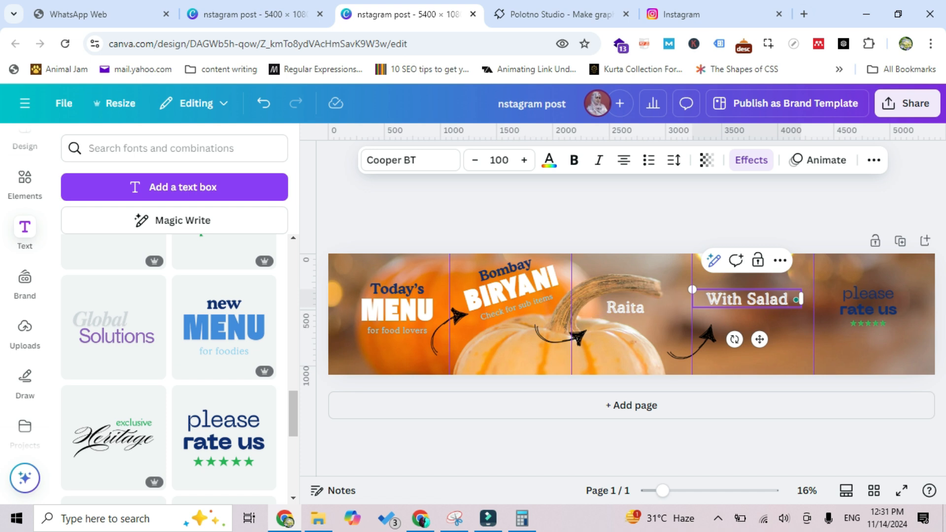
# Try green and dark blue #0f2f76 as the With Salad text colour, and undo the change to restore white
pyautogui.click(549, 160)
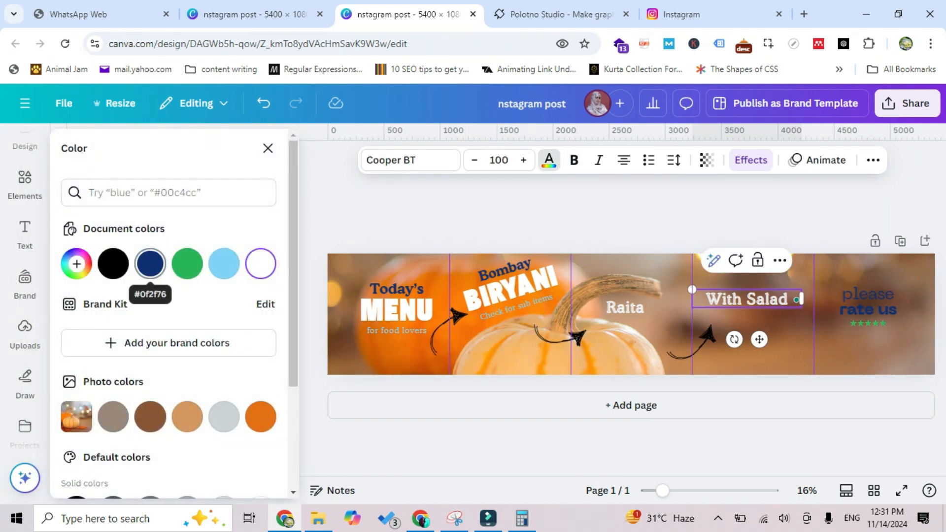
pyautogui.click(187, 263)
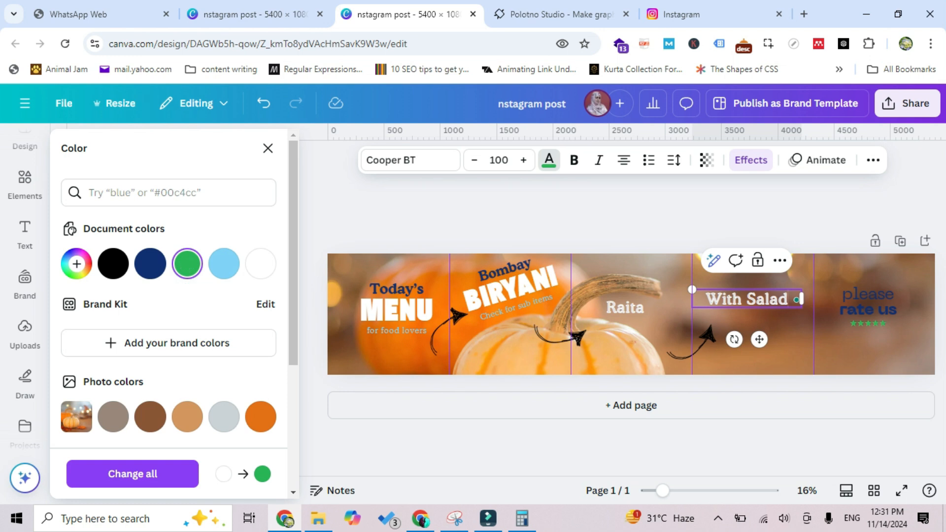
pyautogui.click(260, 264)
pyautogui.doubleClick(766, 298)
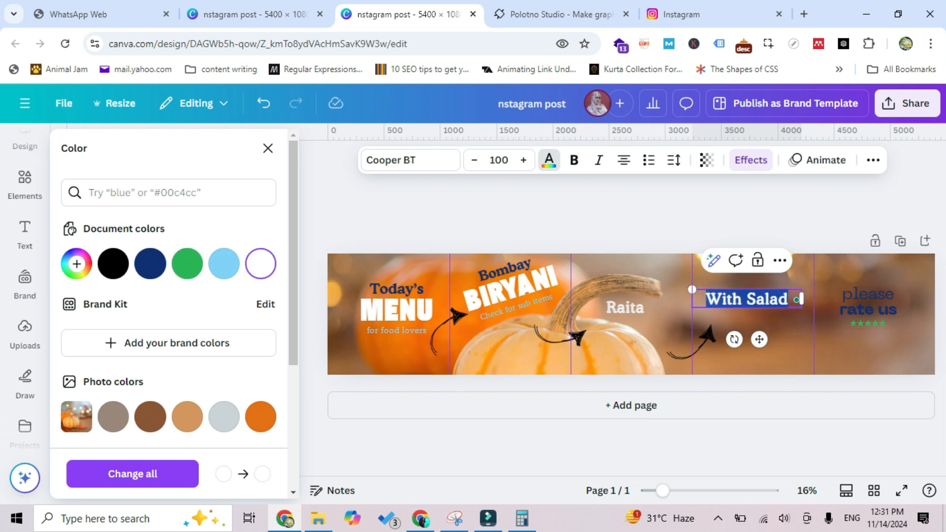
pyautogui.click(767, 299)
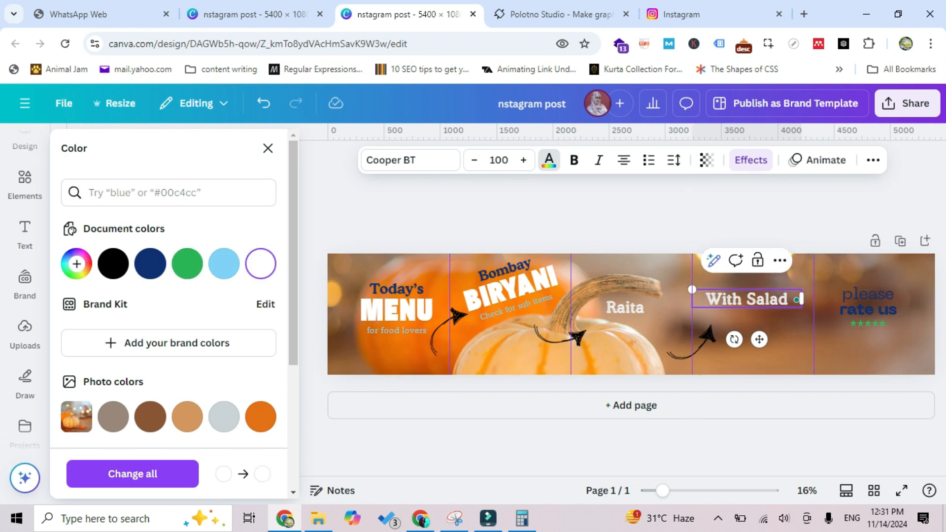
pyautogui.hotkey('ctrl', 'a')
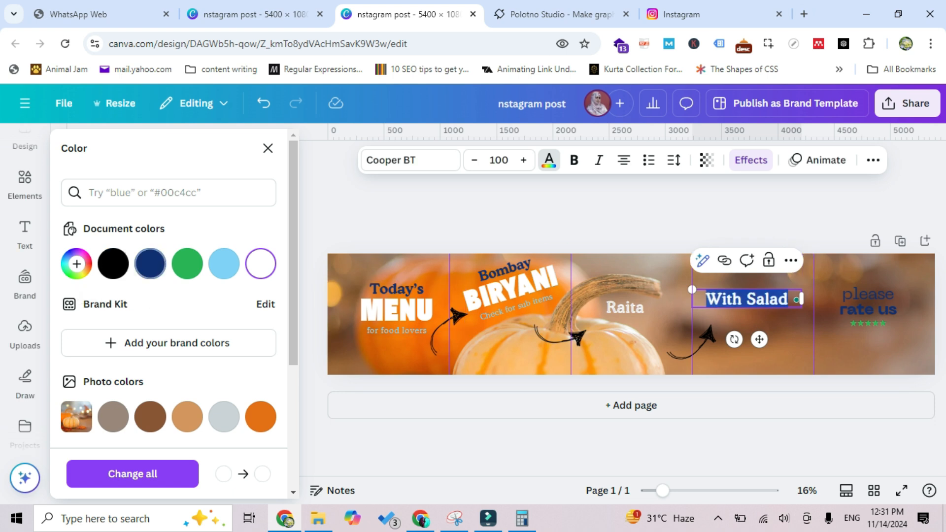
pyautogui.click(150, 264)
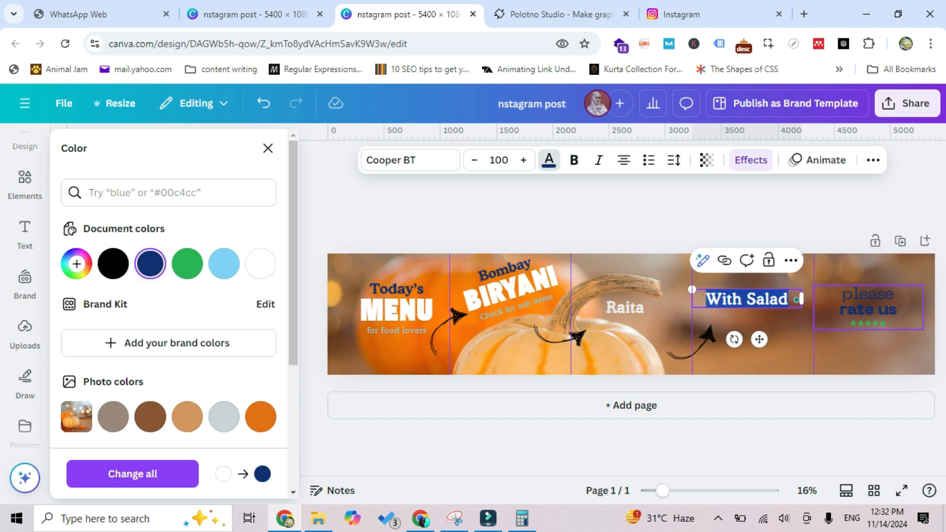
pyautogui.click(867, 347)
pyautogui.click(746, 299)
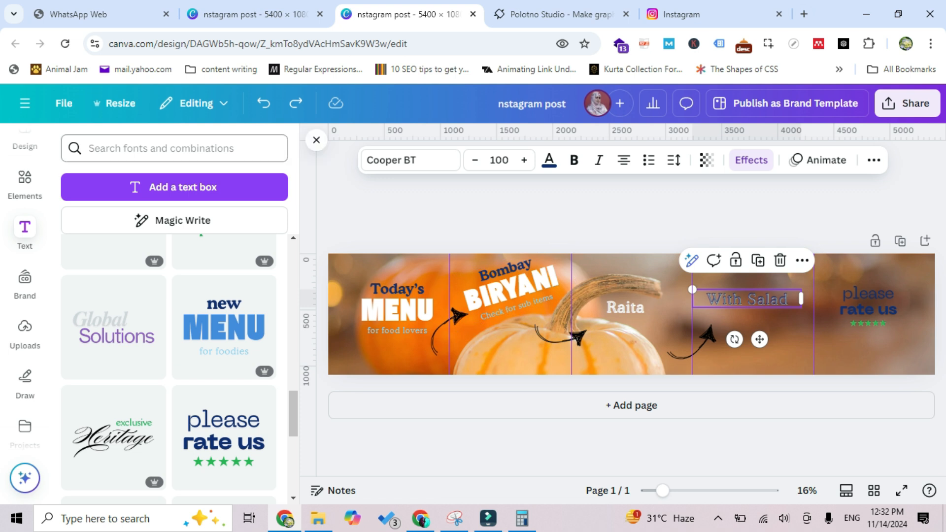
pyautogui.click(264, 103)
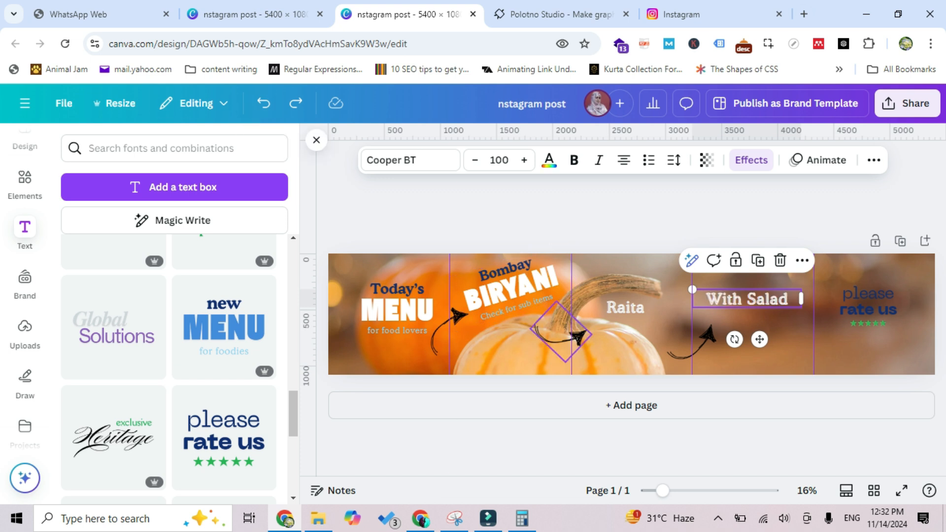
# Replace "rate us" in the fifth section's rating text with "give your review", keeping "please" above it
pyautogui.click(868, 307)
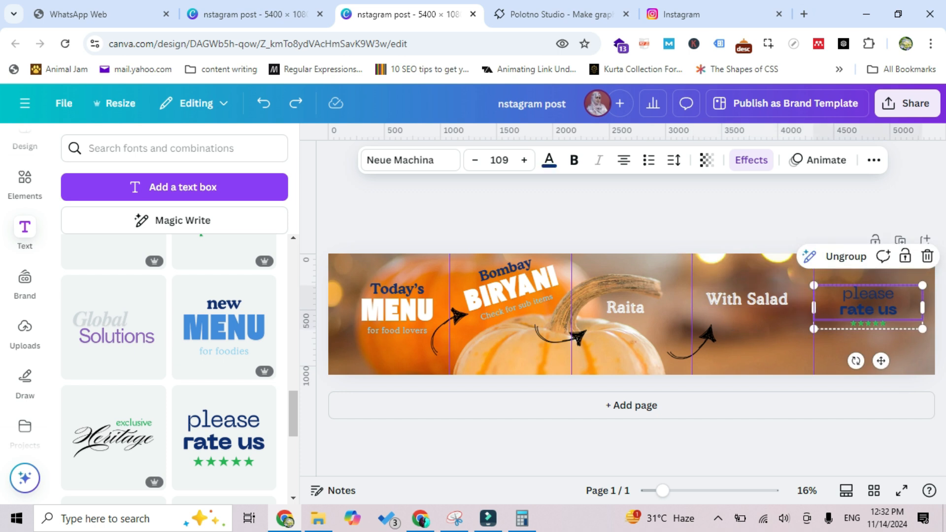
pyautogui.click(867, 307)
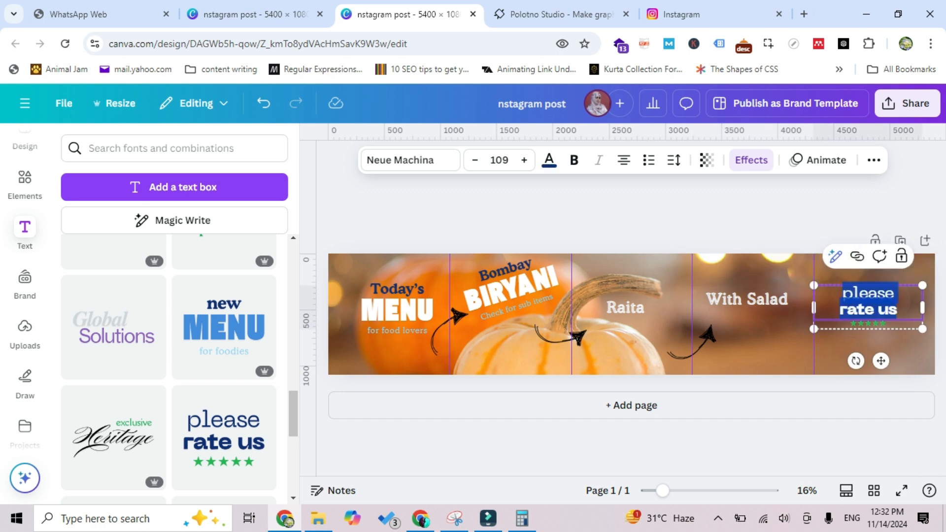
pyautogui.click(879, 308)
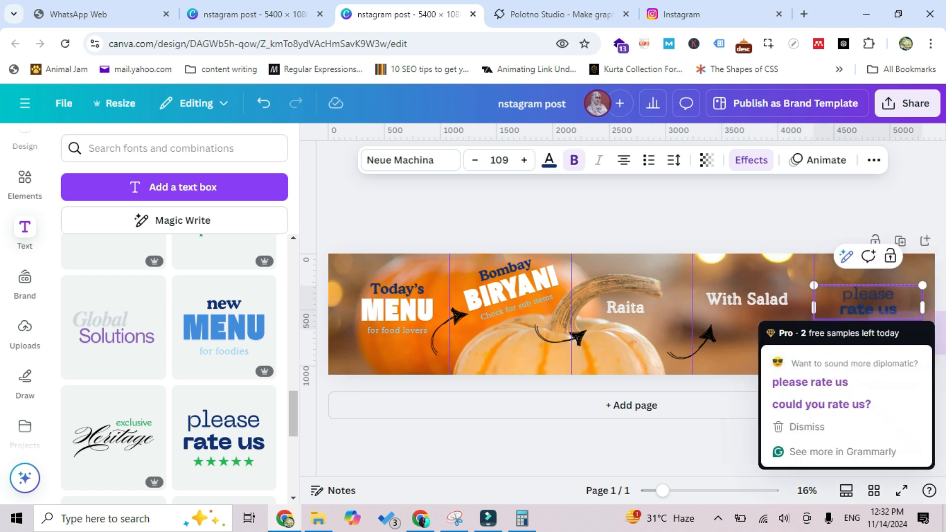
pyautogui.moveTo(896, 308); pyautogui.dragTo(838, 309)
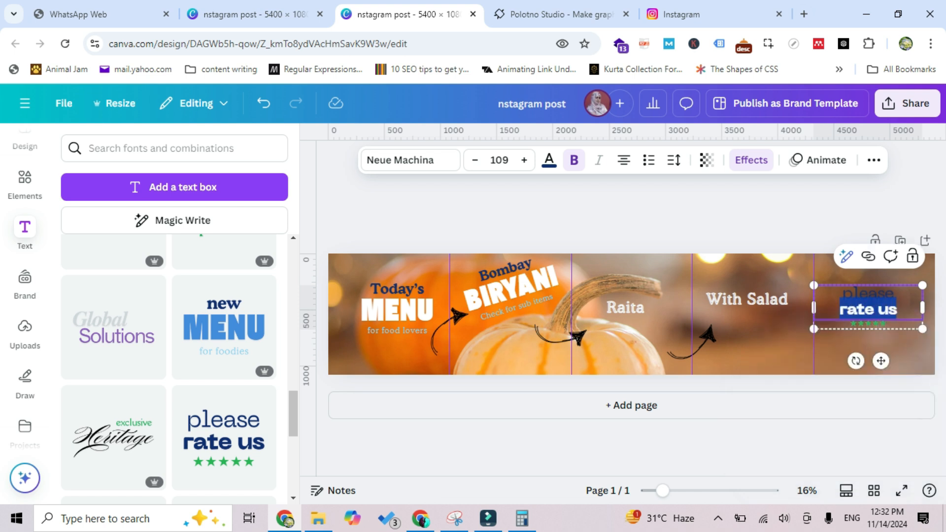
pyautogui.write('give')
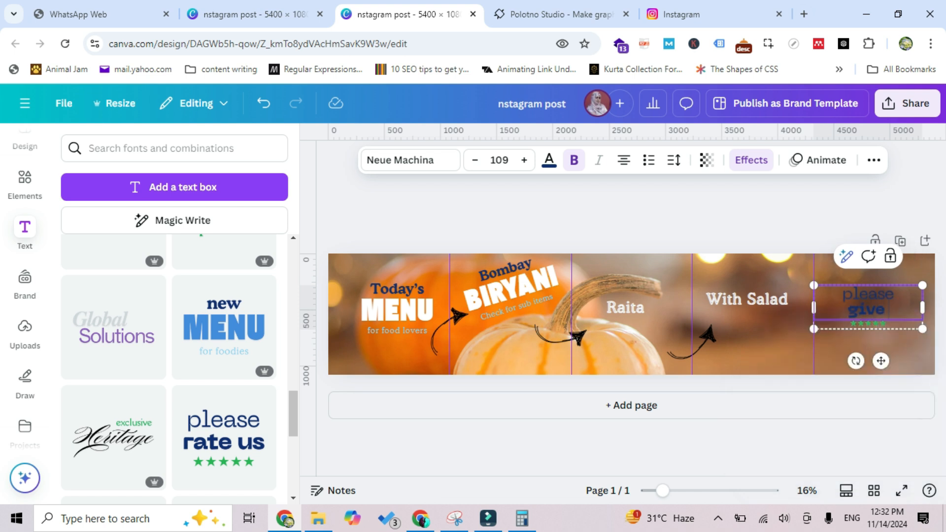
pyautogui.write(' your re')
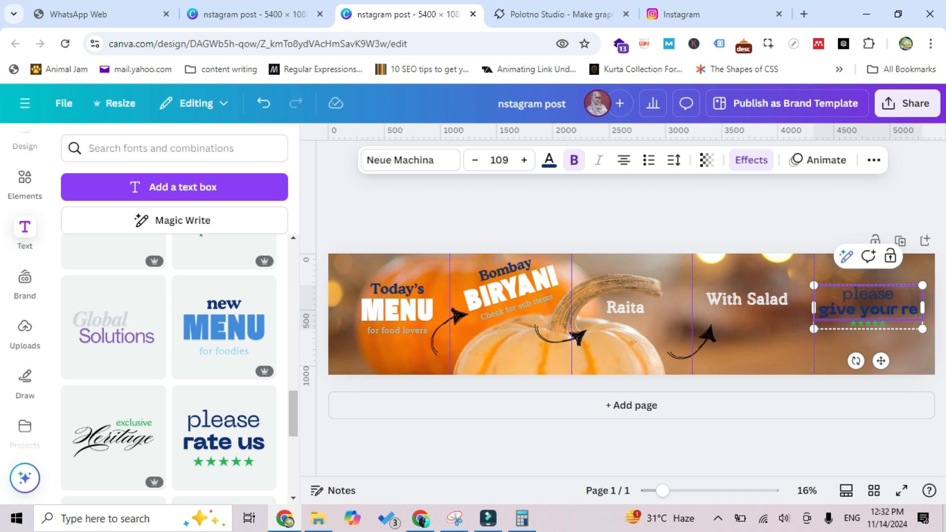
pyautogui.write('viwe')
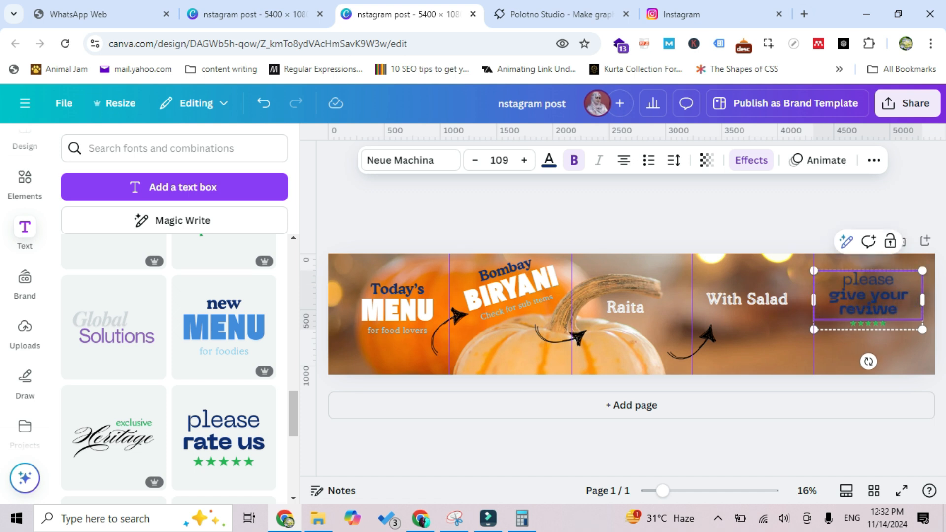
pyautogui.press('BackSpace')
pyautogui.press('BackSpace')
pyautogui.write('ew')
# Recolour all of the "please give your review" text white, leaving the stars green
pyautogui.hotkey('ctrl', 'a')
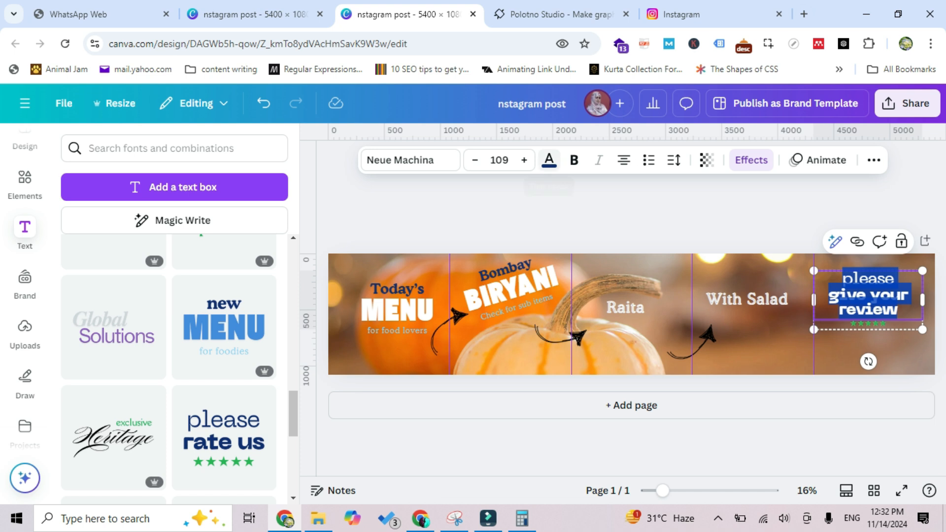
pyautogui.click(549, 159)
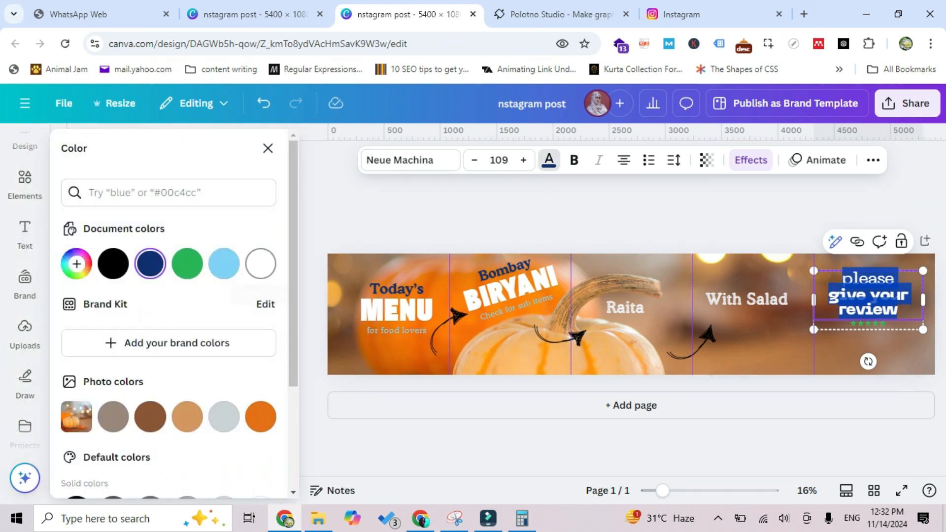
pyautogui.click(261, 263)
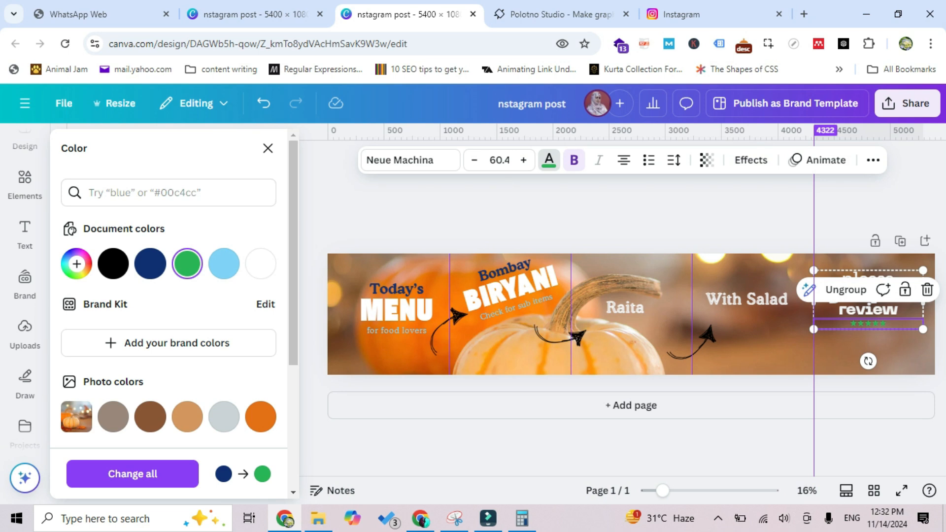
# Tilt the review text and stars group slightly counterclockwise, enlarge it to fill the fifth section, and deselect it
pyautogui.moveTo(814, 355); pyautogui.dragTo(875, 372)
pyautogui.moveTo(811, 275); pyautogui.dragTo(776, 259)
pyautogui.moveTo(837, 305); pyautogui.dragTo(819, 318)
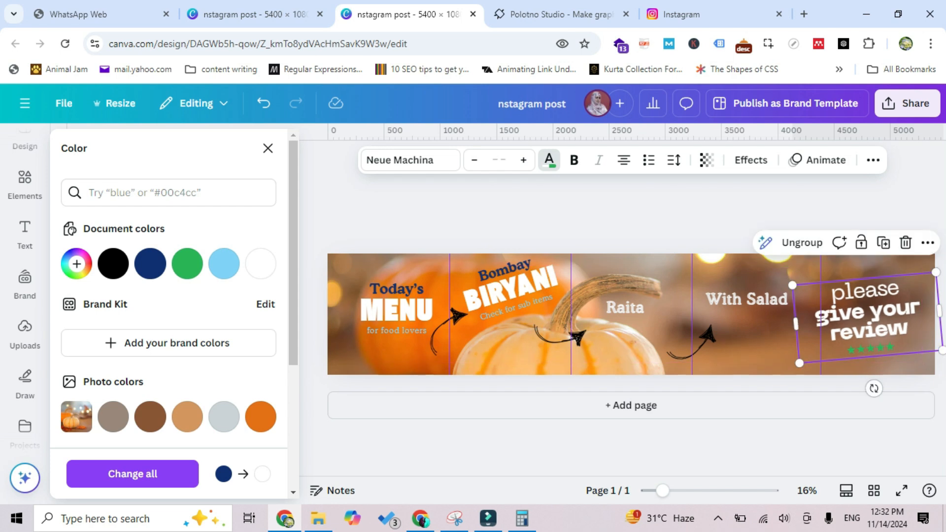
pyautogui.click(820, 317)
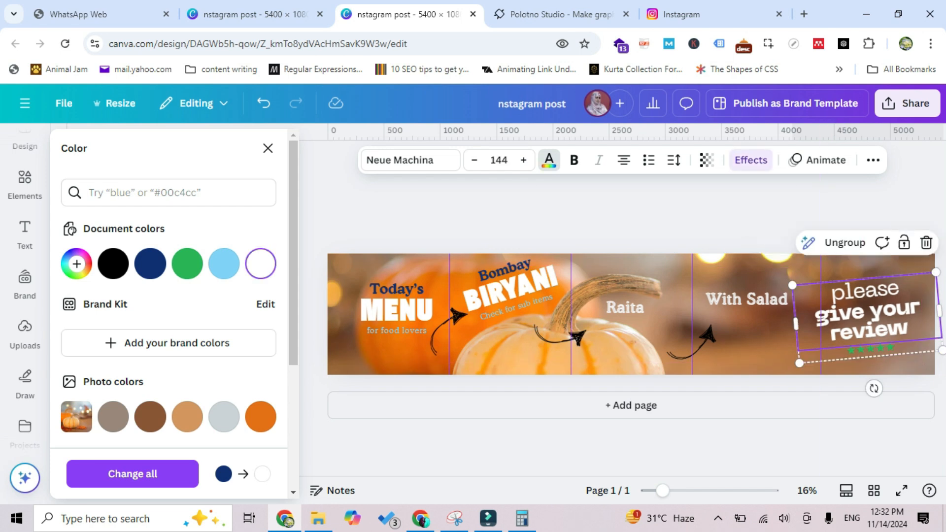
pyautogui.press('Escape')
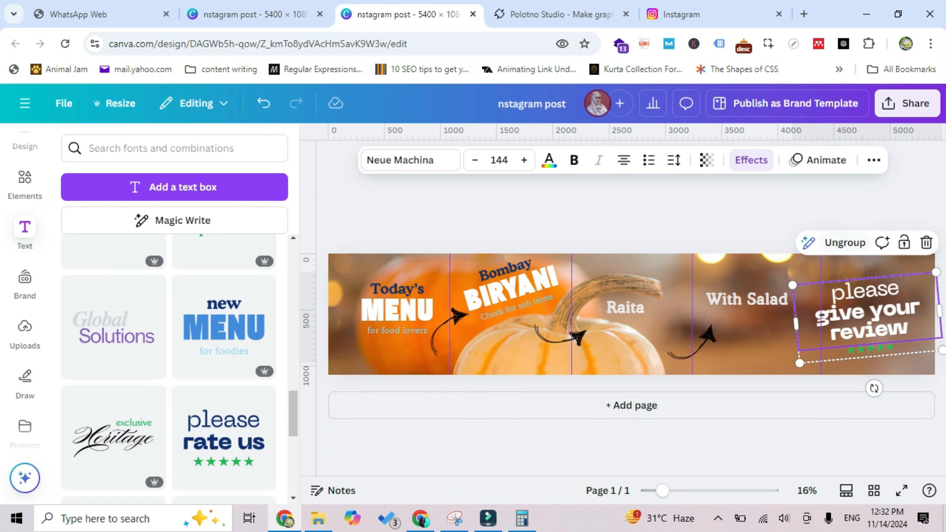
pyautogui.press('Escape')
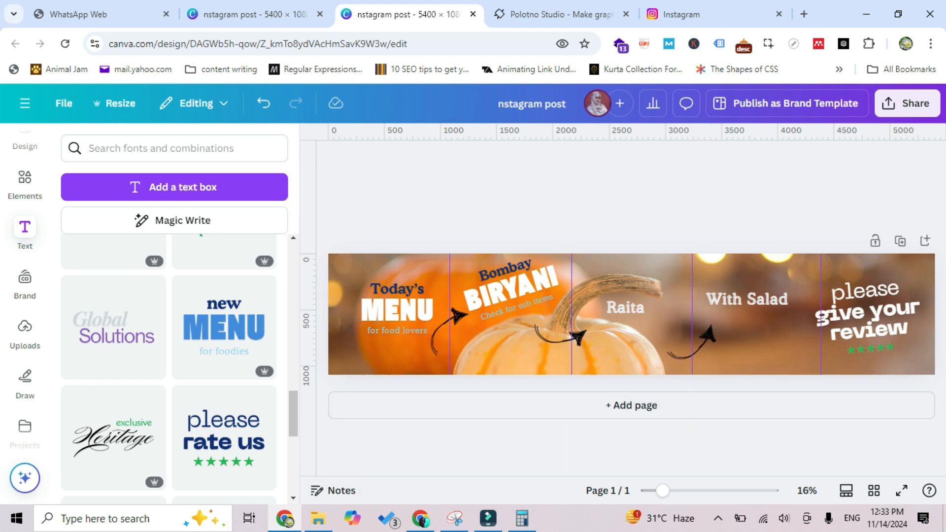
# Download the carousel design as a PNG at 5,400 × 1,080 px
pyautogui.moveTo(420, 517)
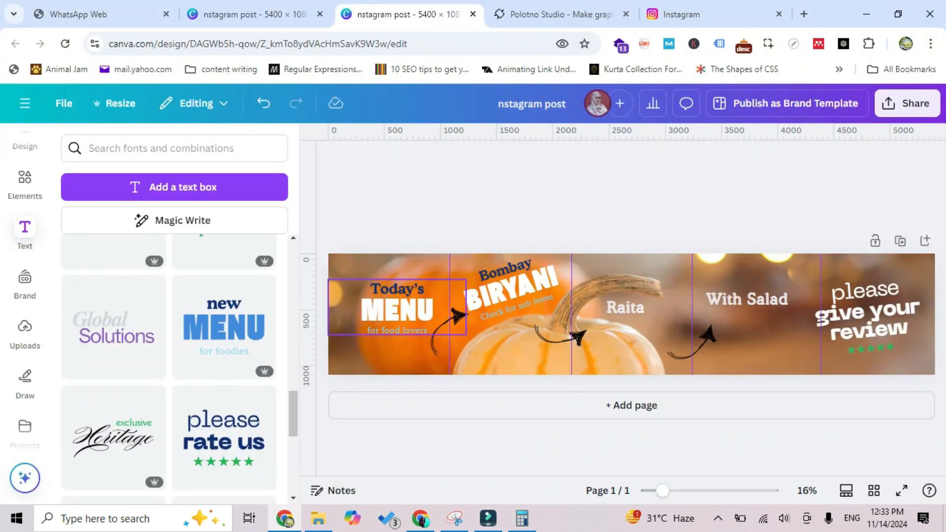
pyautogui.click(902, 103)
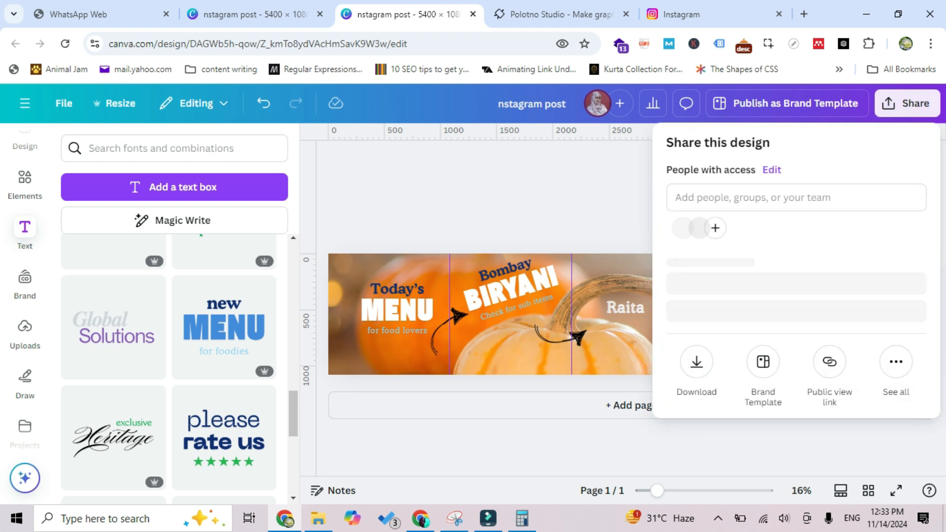
pyautogui.click(696, 382)
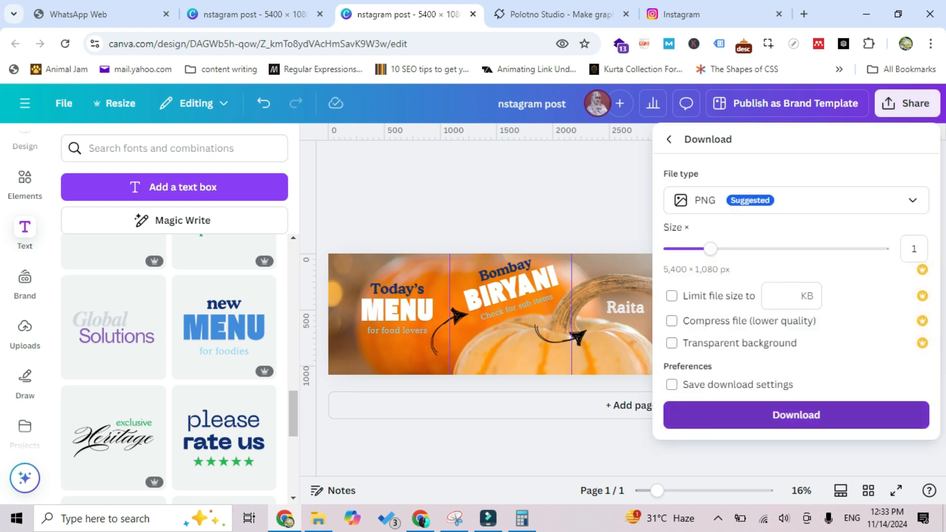
pyautogui.click(796, 415)
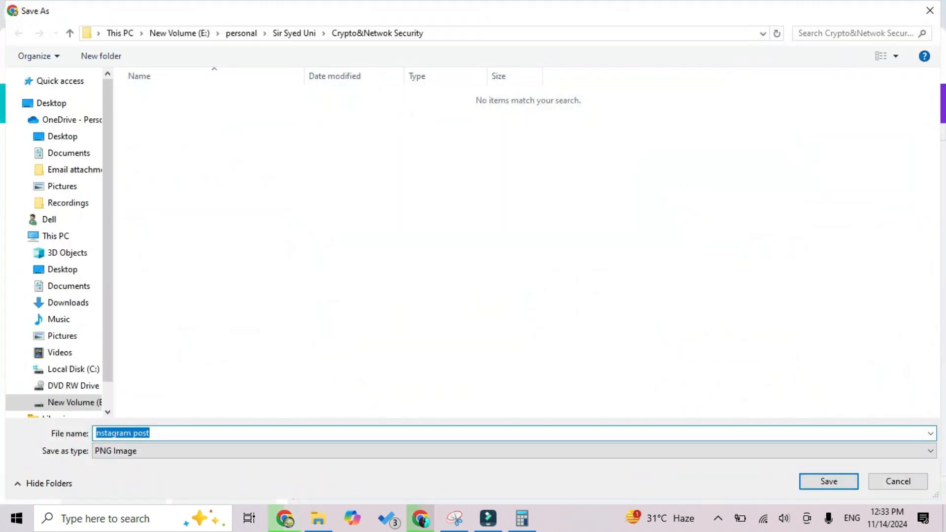
# Save the PNG as carousal in the Graphic Designing folder inside the personal folder on drive E
pyautogui.click(241, 33)
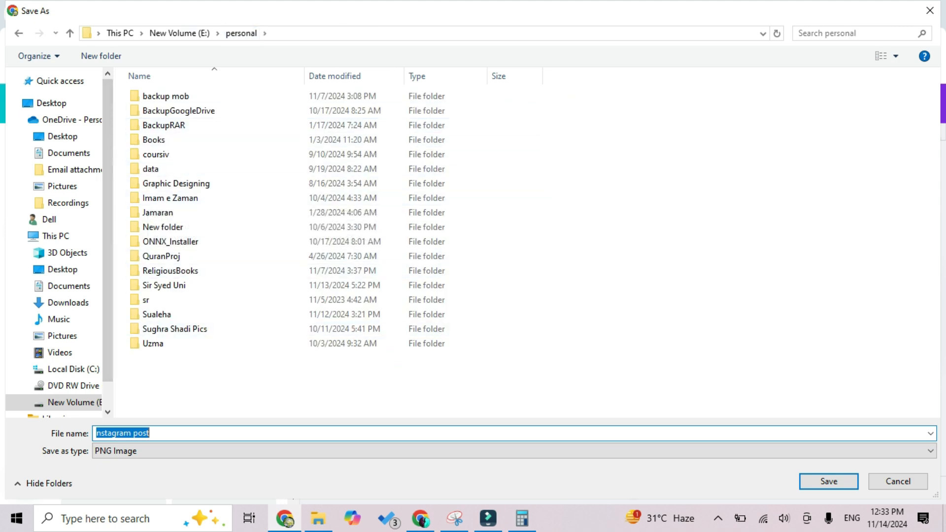
pyautogui.click(180, 33)
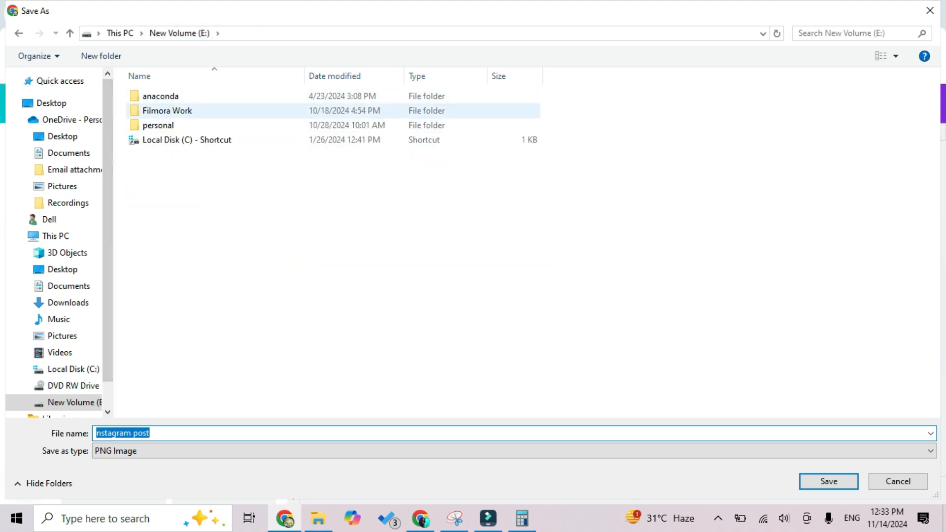
pyautogui.doubleClick(158, 126)
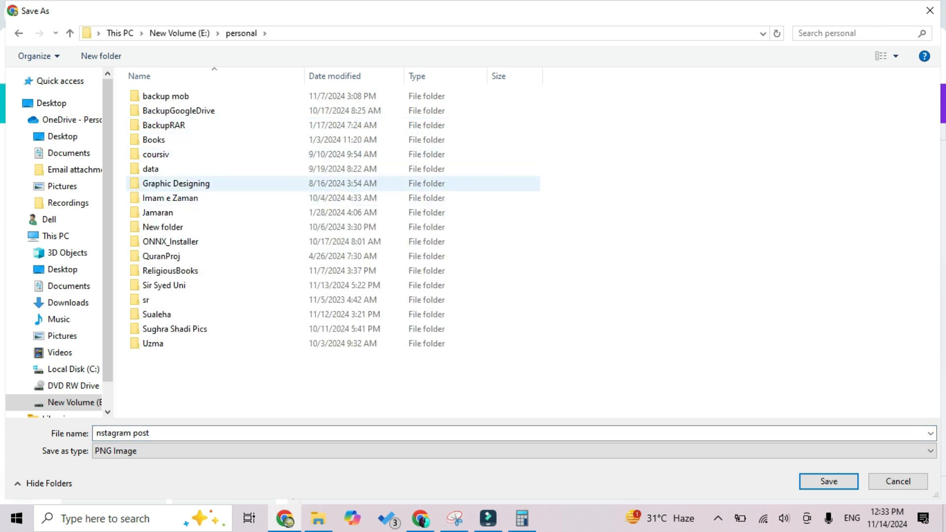
pyautogui.doubleClick(176, 183)
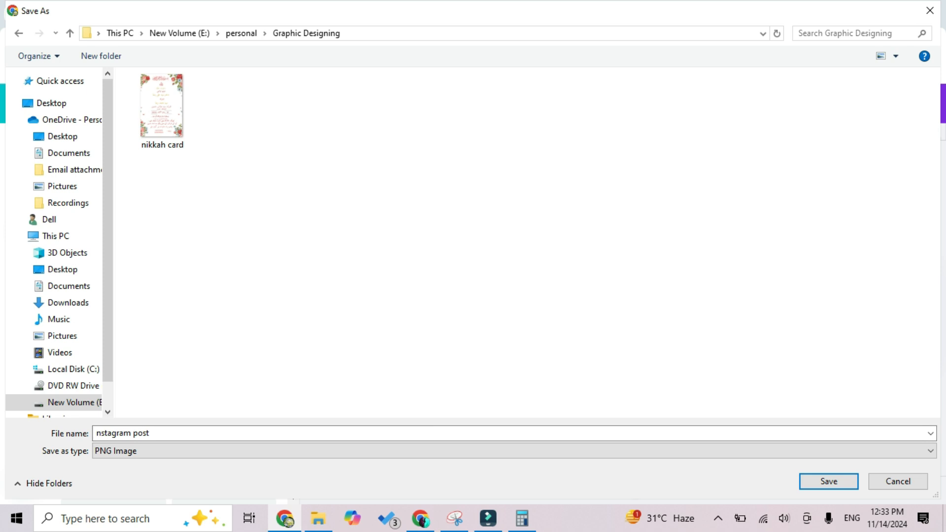
pyautogui.click(123, 433)
pyautogui.write('car')
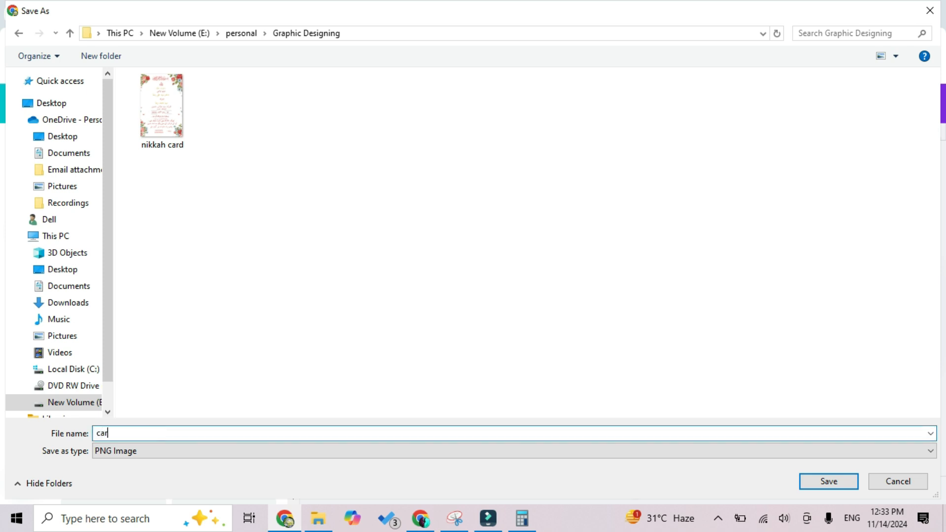
pyautogui.write('ousal')
pyautogui.press('Return')
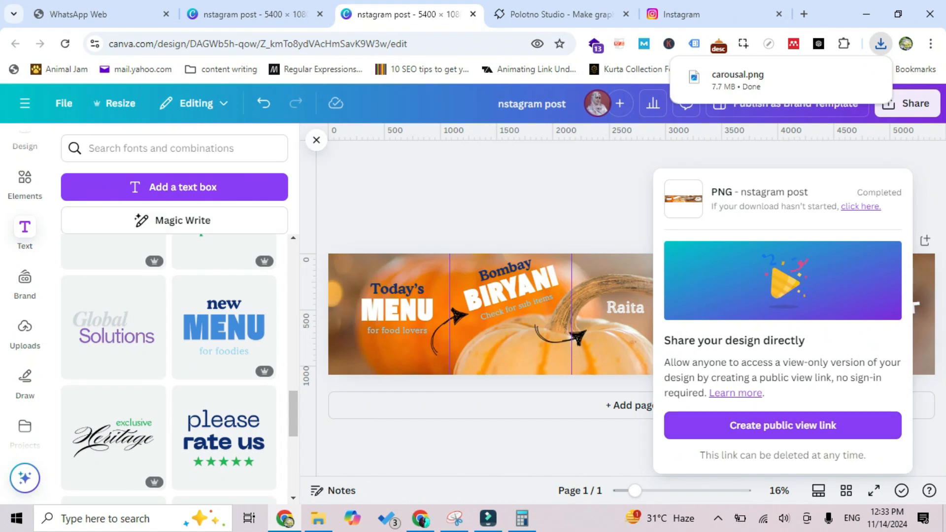
# Close the text options and open the list of design types for creating a new design
pyautogui.click(316, 140)
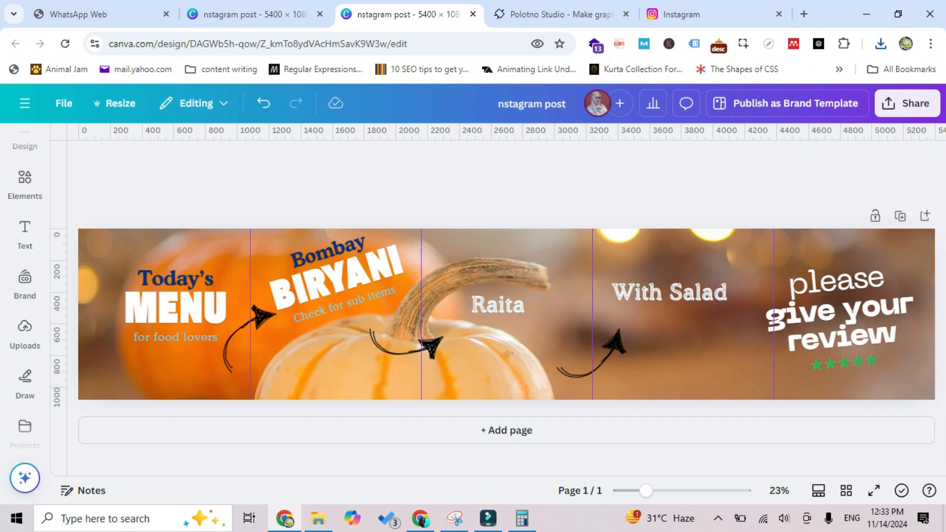
pyautogui.click(64, 102)
pyautogui.click(108, 200)
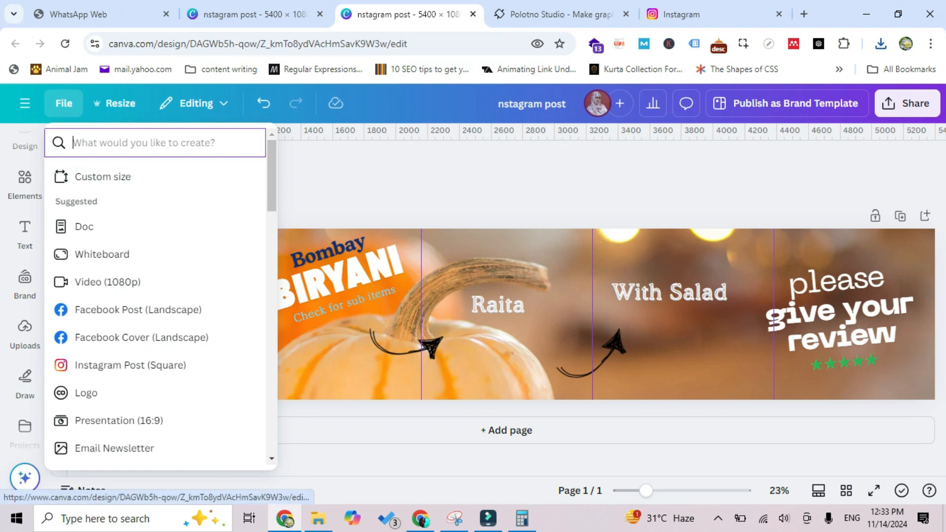
# Search the new design types for "instagram post" and clear the search
pyautogui.write('re')
pyautogui.press('BackSpace')
pyautogui.press('BackSpace')
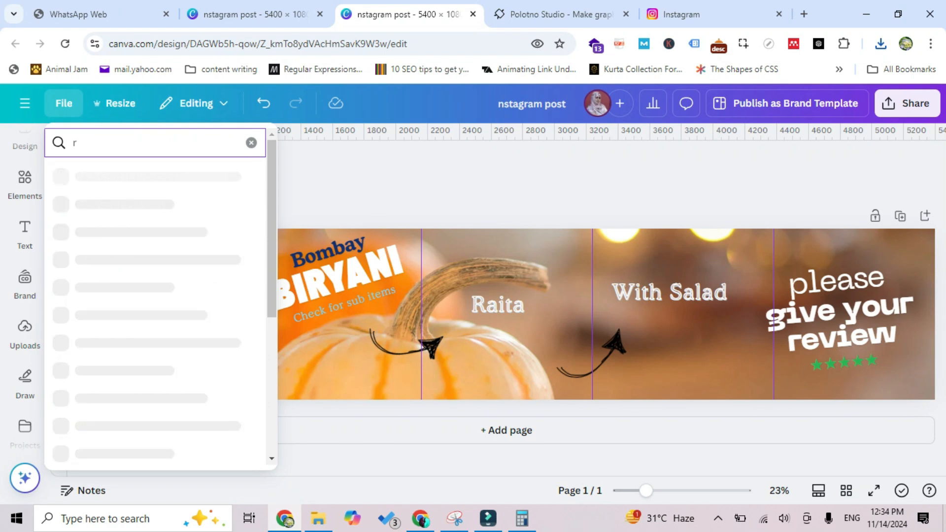
pyautogui.write('post')
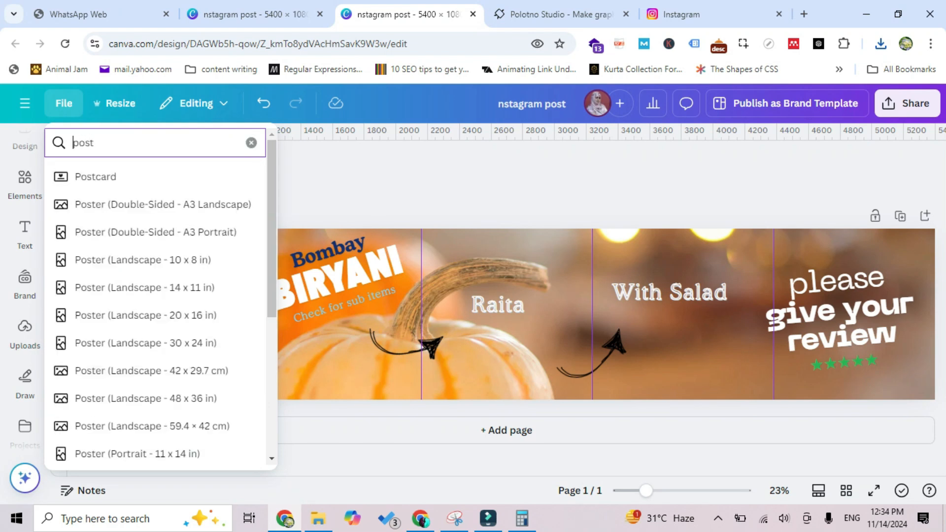
pyautogui.write('instagra')
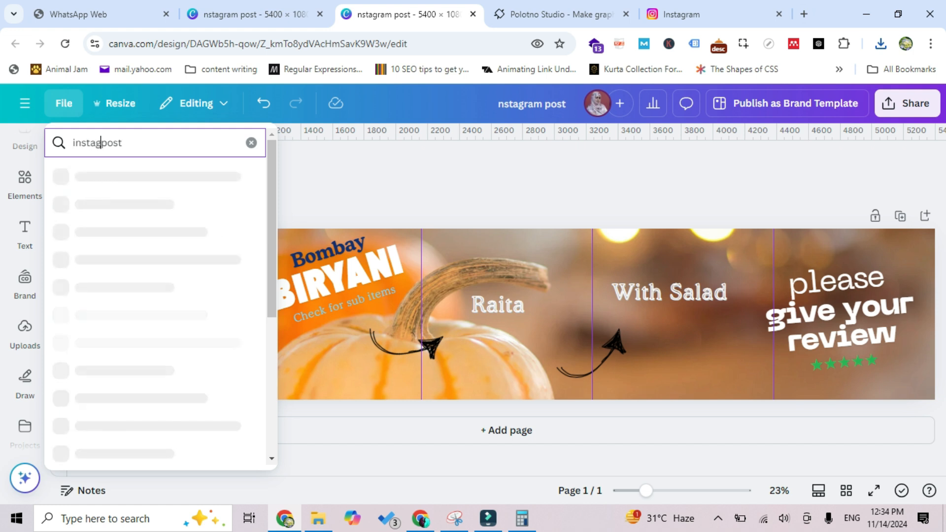
pyautogui.write('m')
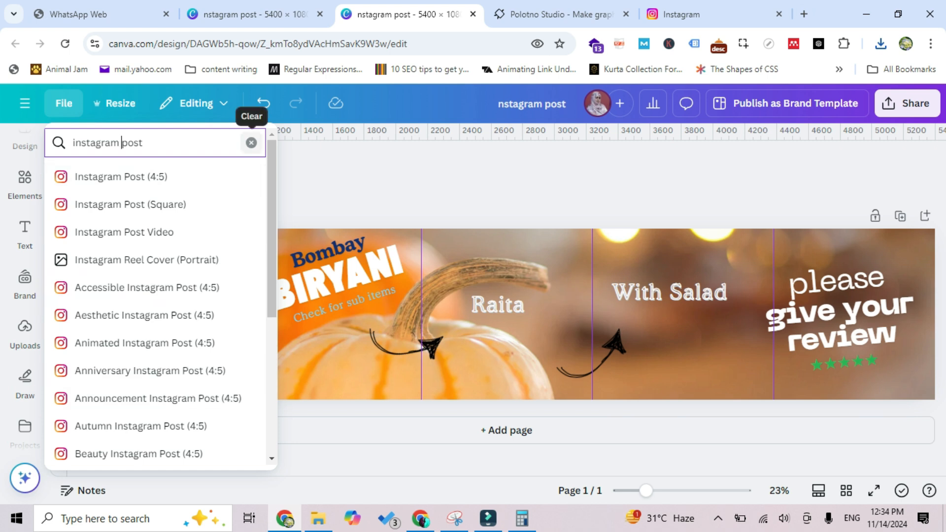
pyautogui.click(252, 142)
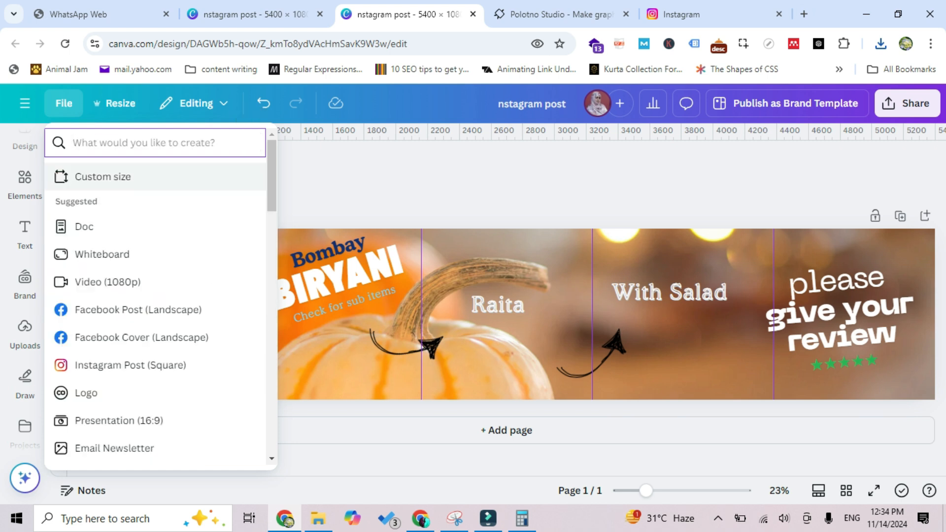
# Enter a custom width of 1080 px and create a new design from the suggested 1080 × 1080 px Instagram Post (Square)
pyautogui.click(88, 178)
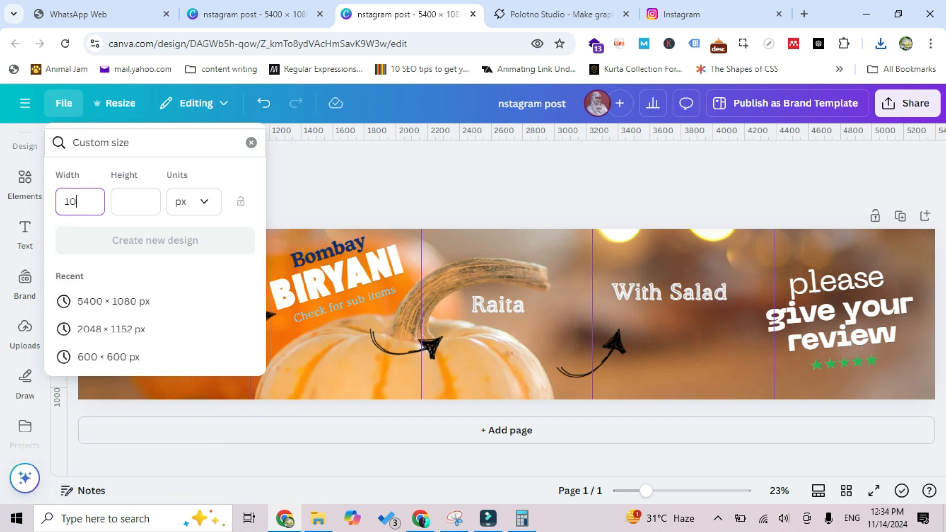
pyautogui.press('Tab')
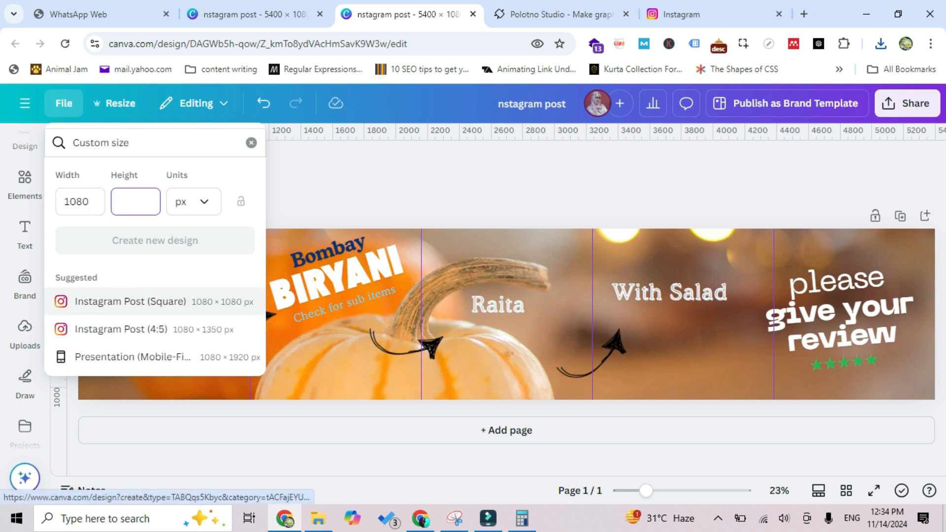
pyautogui.click(131, 301)
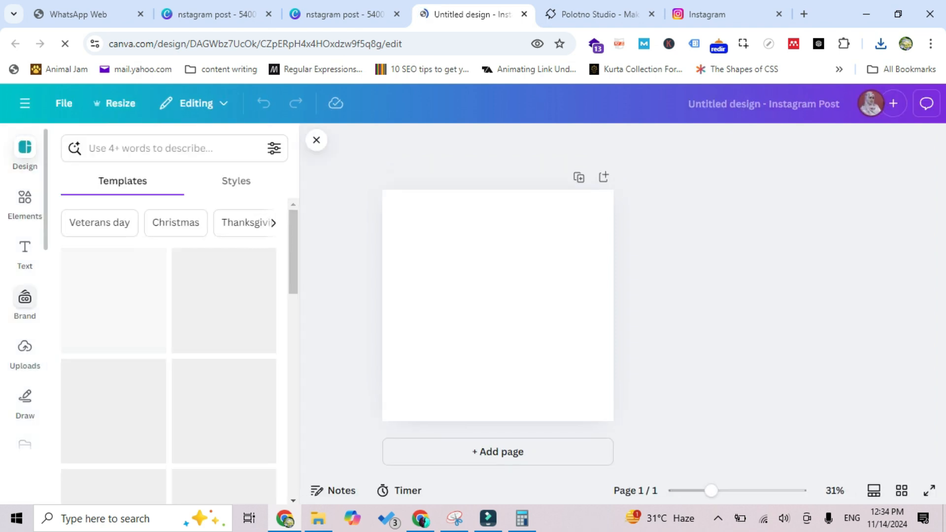
# Upload the carousal image from the Graphic Designing folder inside the personal folder on drive E
pyautogui.click(24, 346)
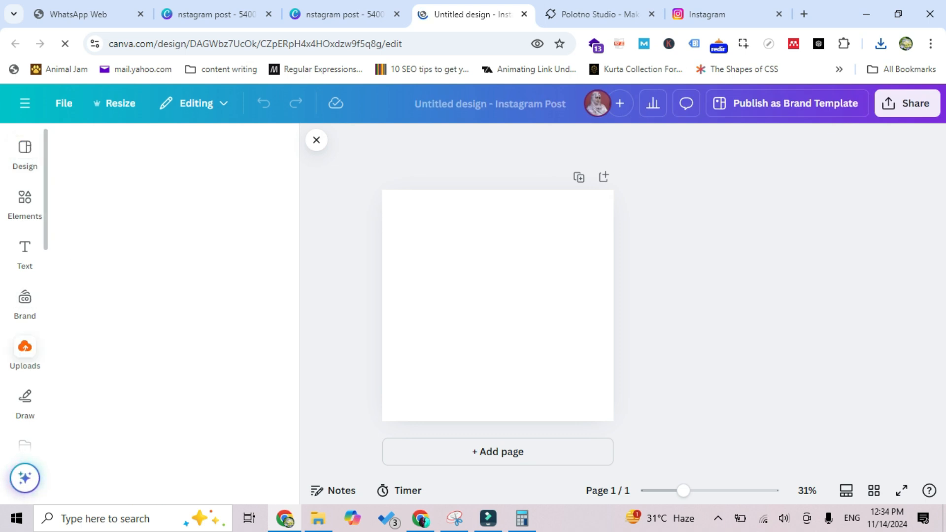
pyautogui.click(160, 181)
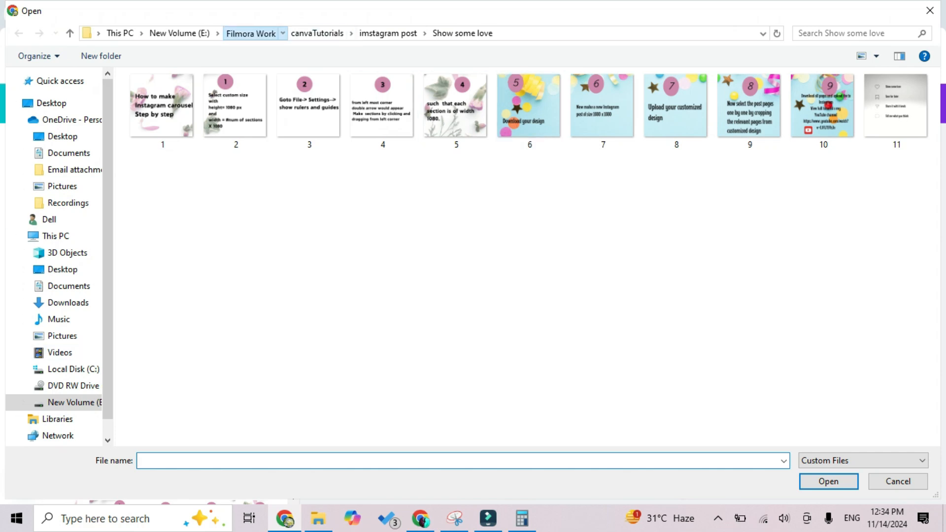
pyautogui.click(251, 33)
pyautogui.click(179, 33)
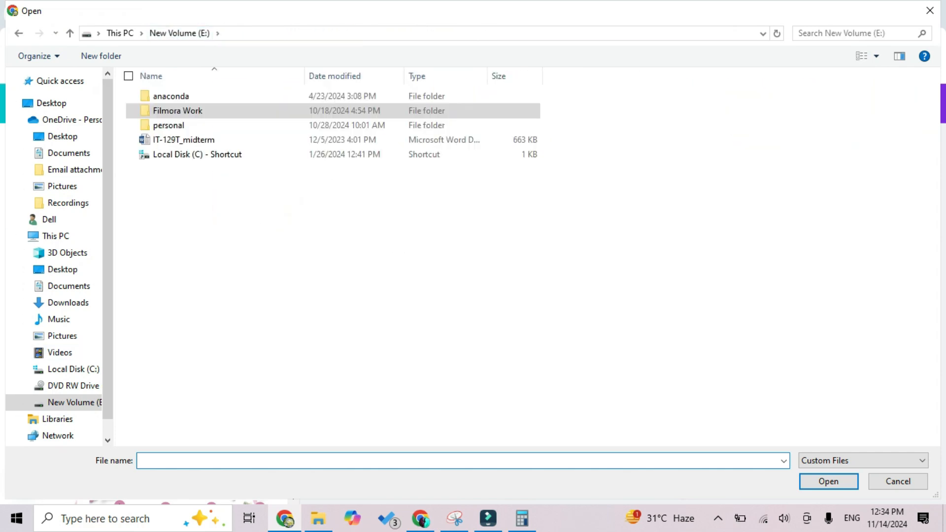
pyautogui.doubleClick(168, 126)
pyautogui.click(186, 183)
pyautogui.click(186, 183)
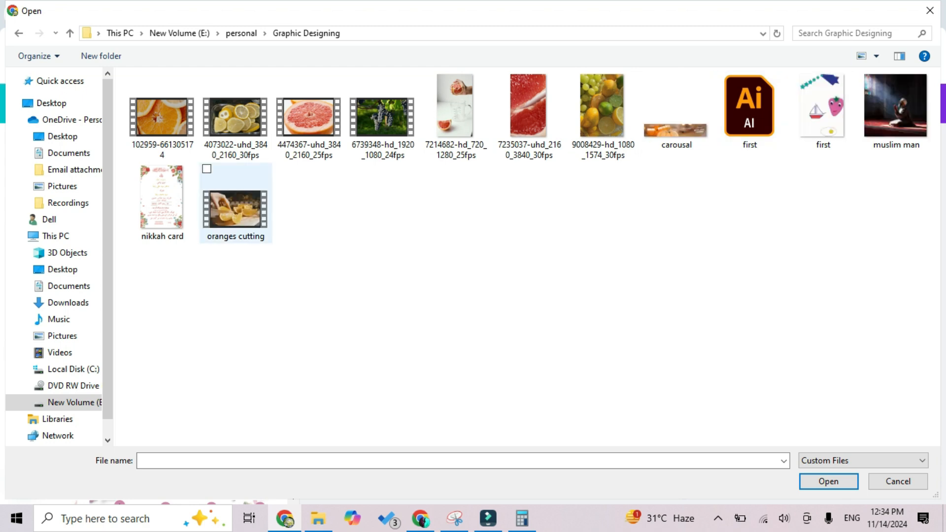
pyautogui.click(676, 113)
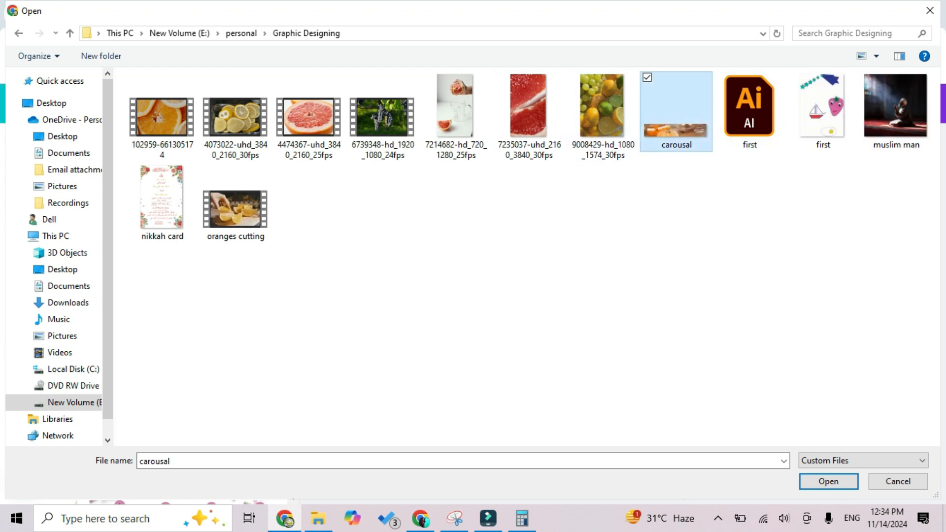
pyautogui.click(828, 481)
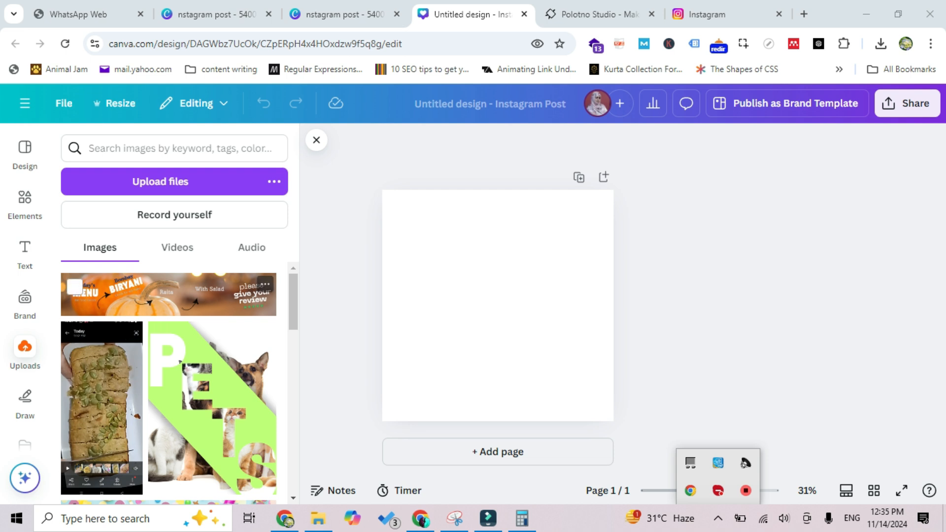
# Place a single copy of the carousal image on the blank page and enlarge it to cover the full page height
pyautogui.click(169, 294)
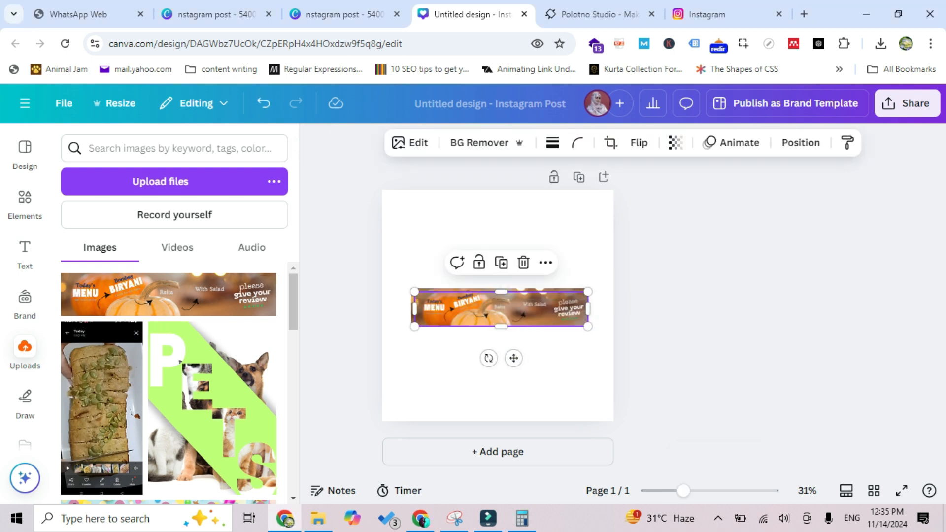
pyautogui.click(523, 262)
pyautogui.click(513, 305)
pyautogui.moveTo(584, 288); pyautogui.dragTo(721, 260)
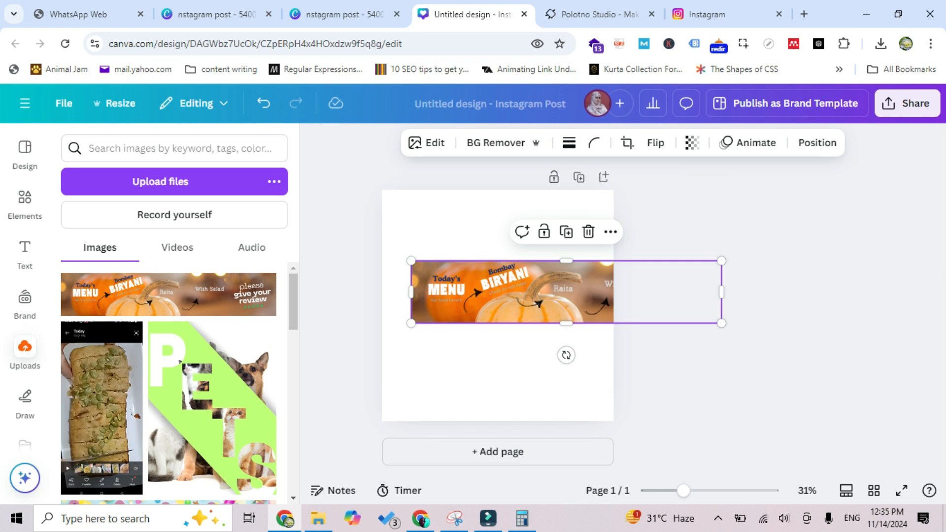
pyautogui.moveTo(721, 323); pyautogui.dragTo(870, 353)
pyautogui.moveTo(412, 261); pyautogui.dragTo(370, 252)
pyautogui.moveTo(620, 253); pyautogui.dragTo(620, 173)
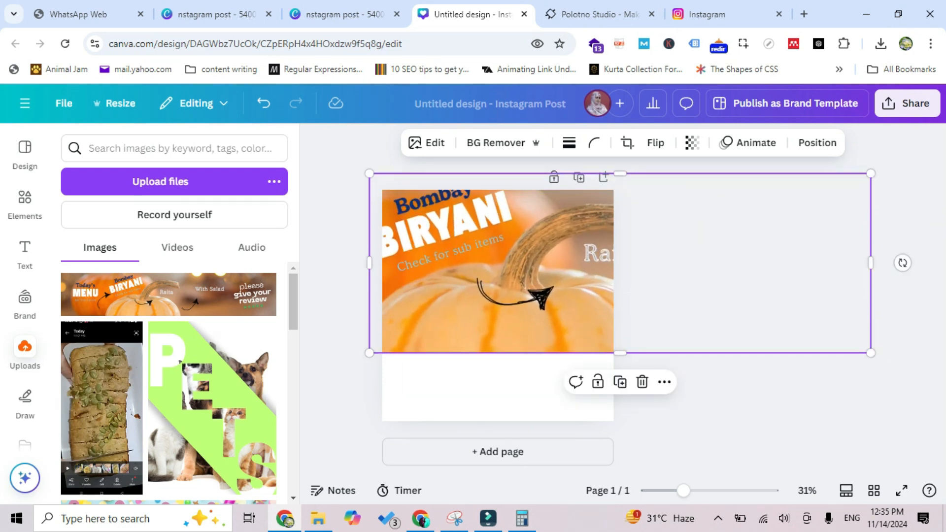
pyautogui.moveTo(619, 353); pyautogui.dragTo(619, 421)
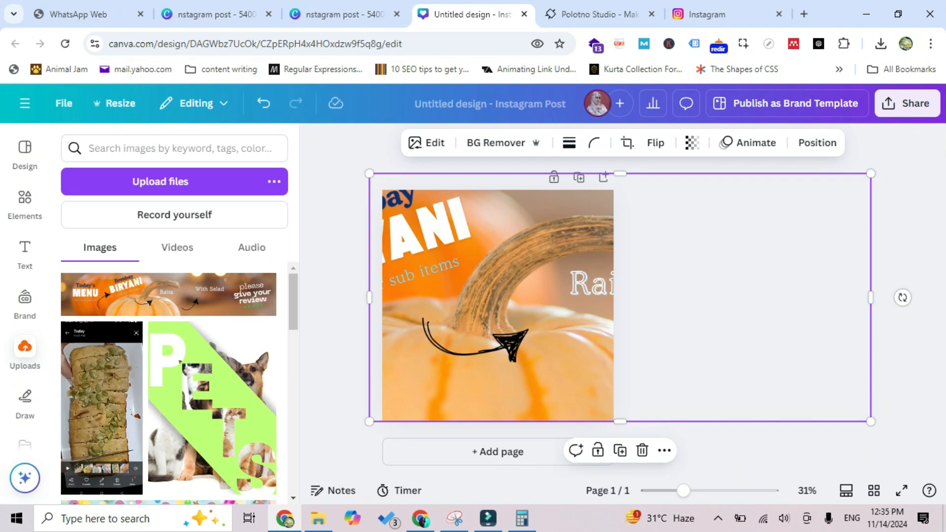
# Shift the image within its crop to its Today's Menu start and extend its left edge to the page's left edge
pyautogui.moveTo(498, 306); pyautogui.dragTo(556, 306)
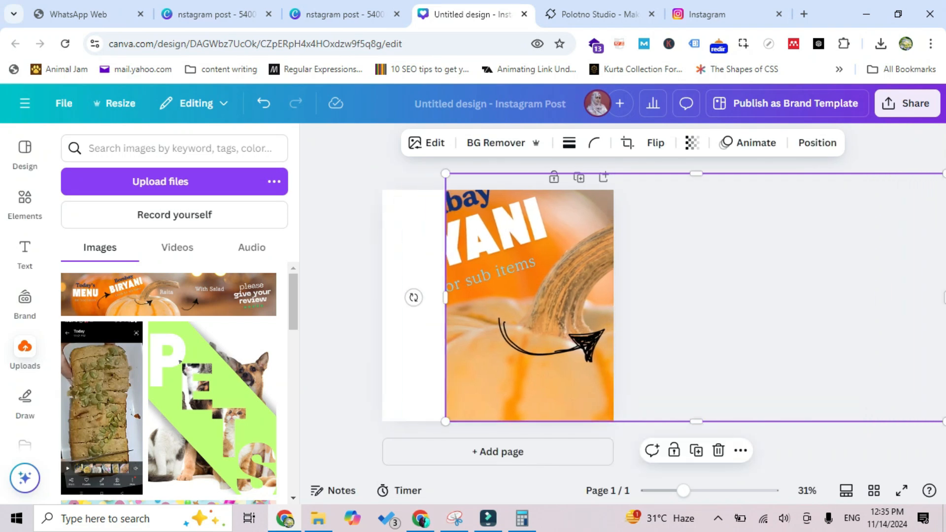
pyautogui.doubleClick(556, 305)
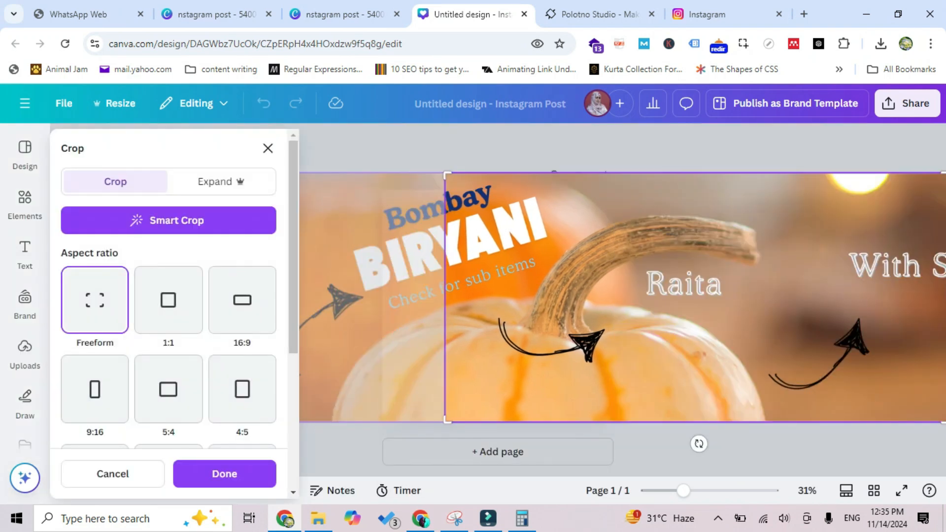
pyautogui.moveTo(556, 306); pyautogui.dragTo(760, 305)
pyautogui.moveTo(320, 306); pyautogui.dragTo(476, 453)
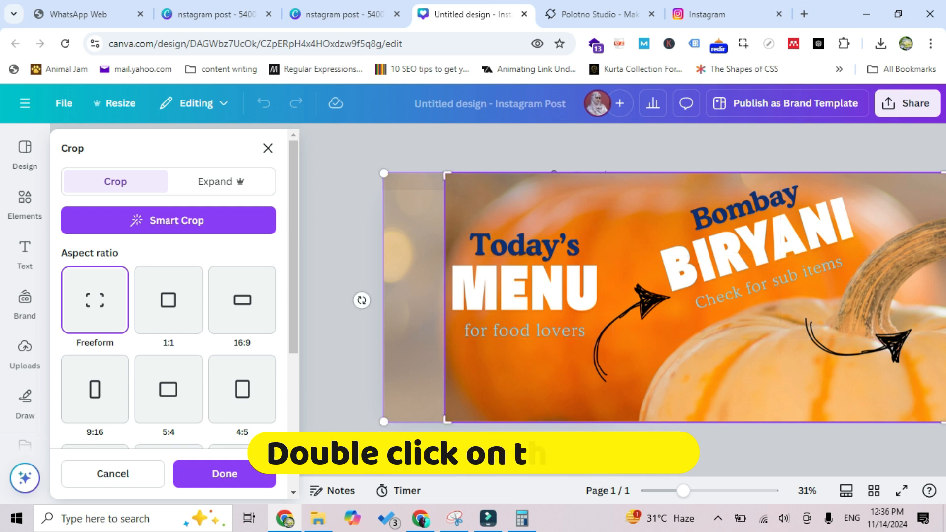
pyautogui.press('Return')
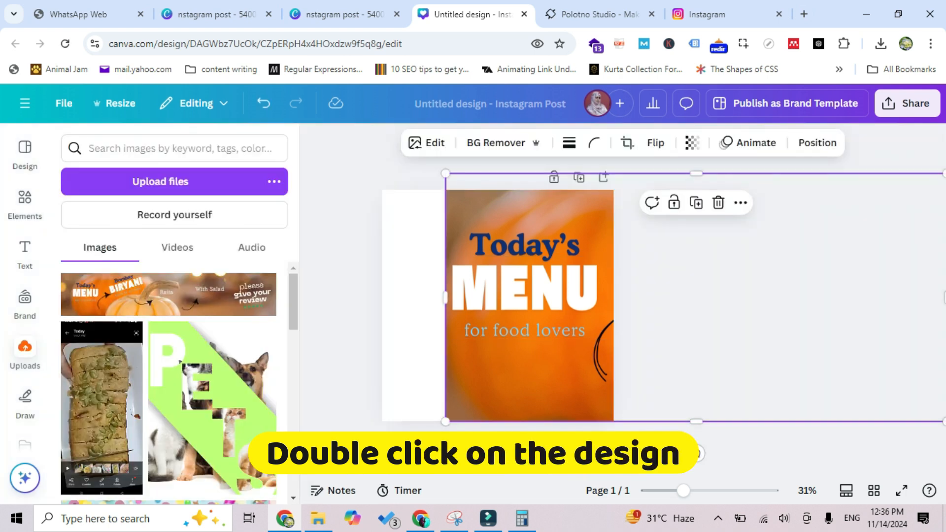
pyautogui.moveTo(445, 297); pyautogui.dragTo(382, 297)
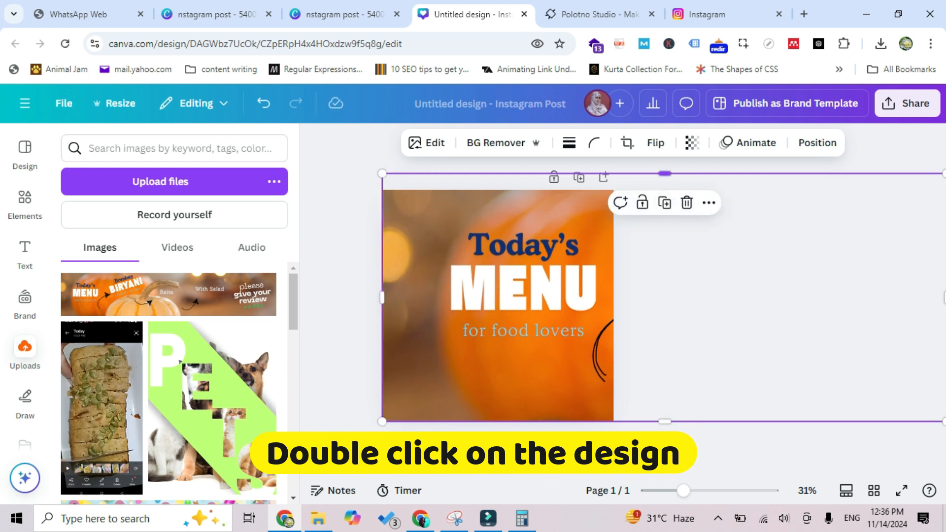
# Scale the image to the page height, align it with the page's left edge, and crop its right side to the page edge
pyautogui.moveTo(382, 174); pyautogui.dragTo(419, 190)
pyautogui.moveTo(517, 306); pyautogui.dragTo(494, 305)
pyautogui.moveTo(522, 305); pyautogui.dragTo(513, 306)
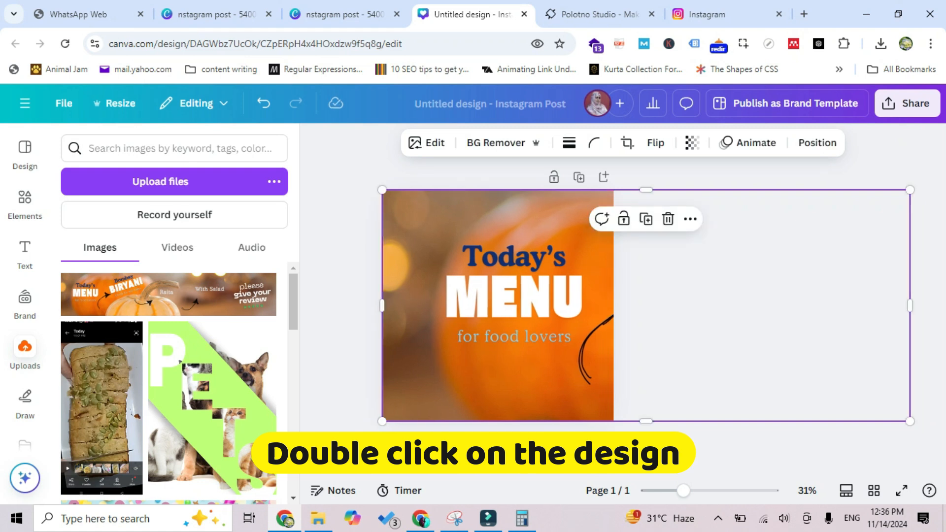
pyautogui.moveTo(910, 306); pyautogui.dragTo(614, 305)
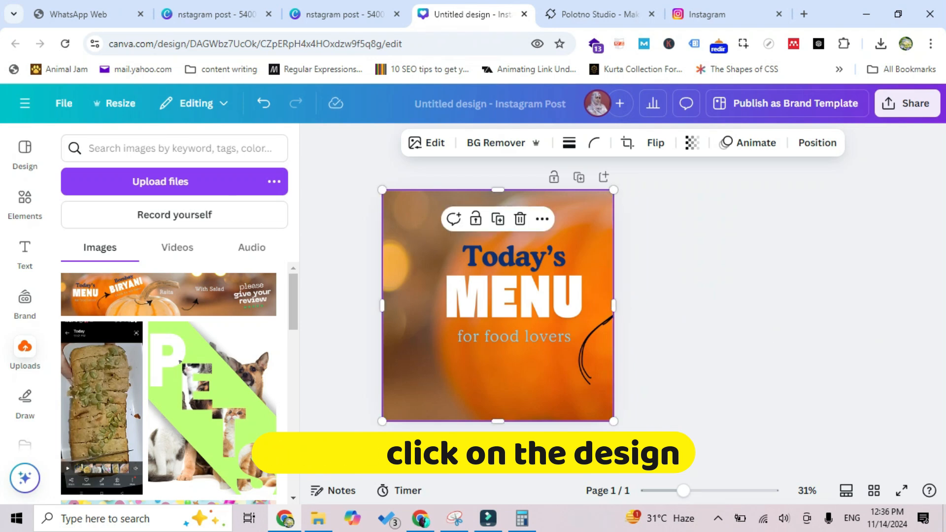
pyautogui.press('Escape')
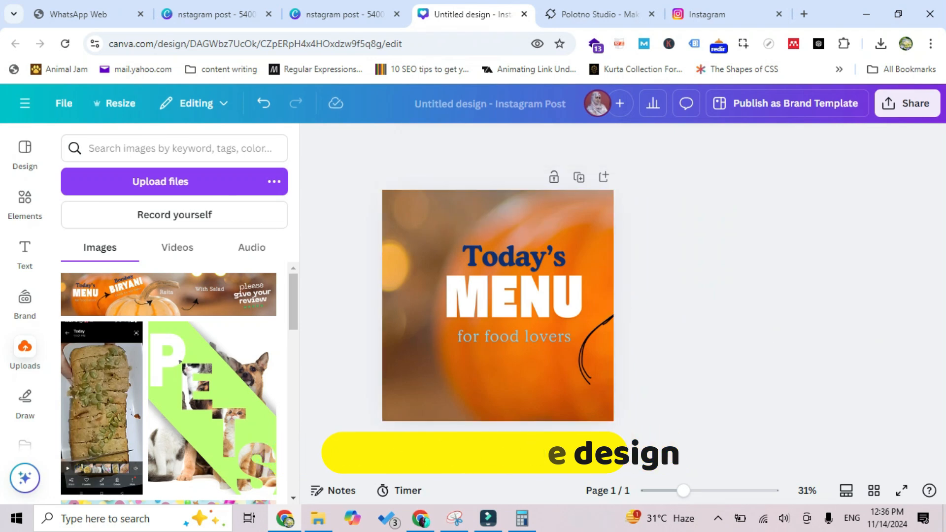
# Duplicate the Today's Menu page and shift the copy's cropped image to the Bombay Biryani section, keeping only one image on it
pyautogui.click(579, 178)
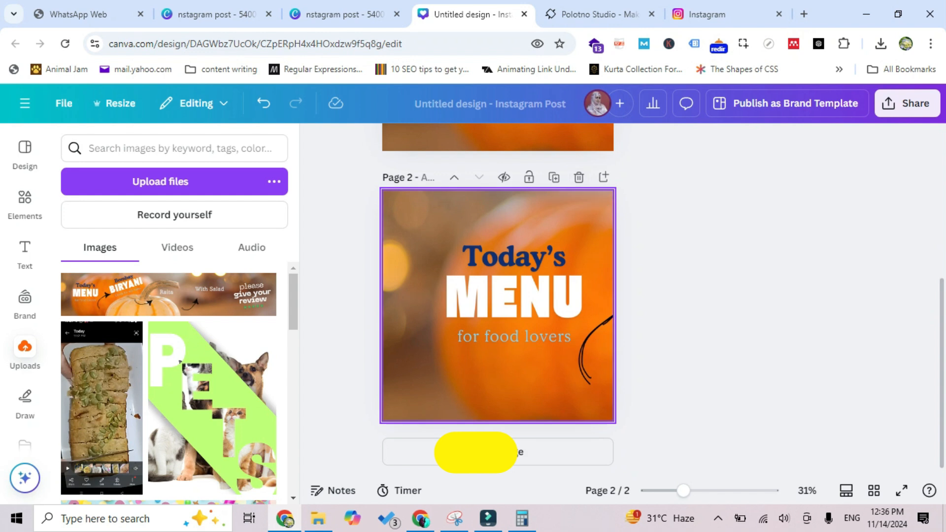
pyautogui.doubleClick(498, 305)
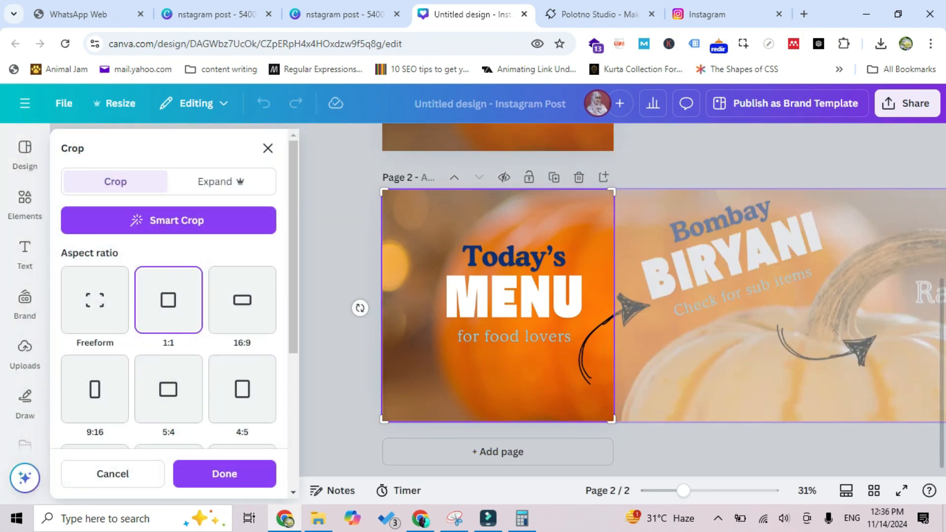
pyautogui.moveTo(498, 306); pyautogui.dragTo(237, 306)
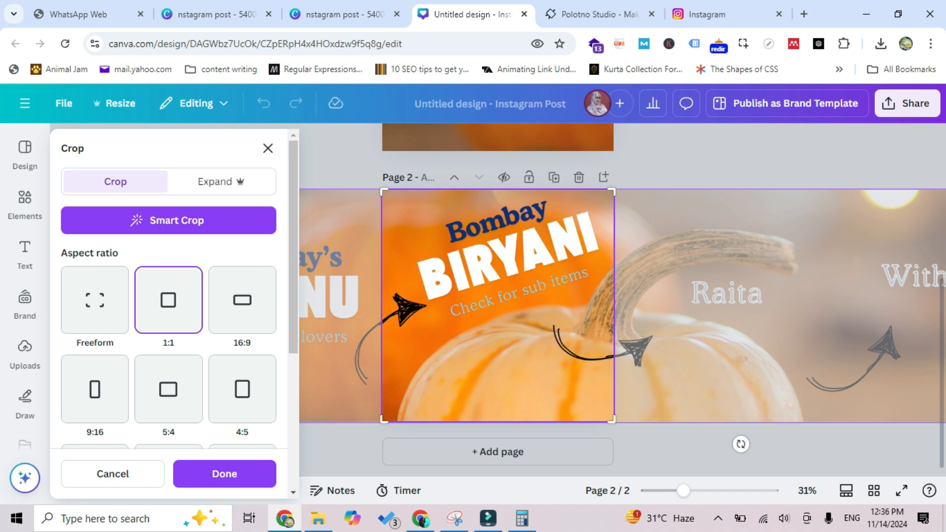
pyautogui.press('Return')
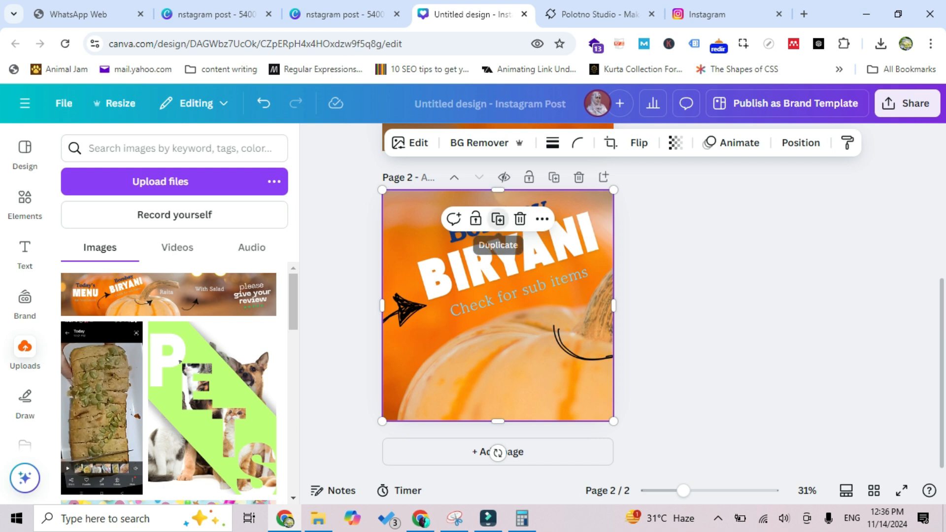
pyautogui.click(497, 218)
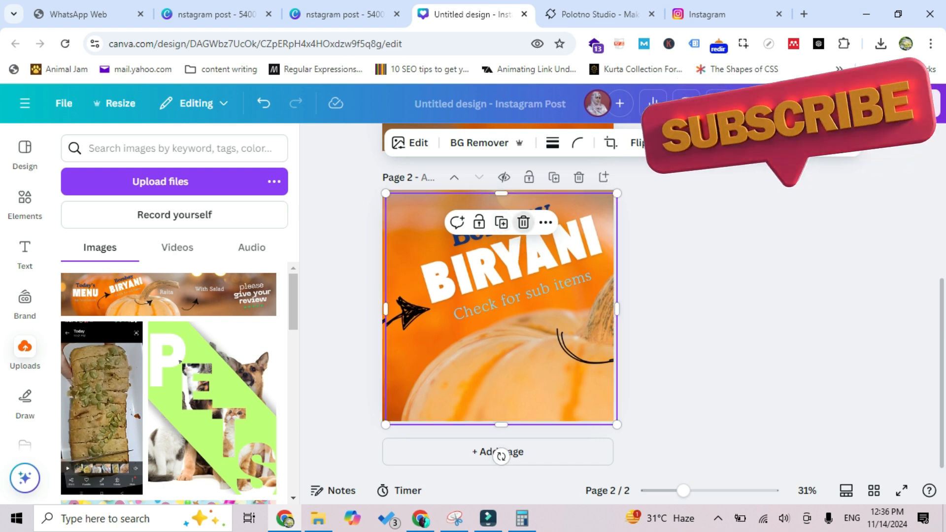
pyautogui.press('Delete')
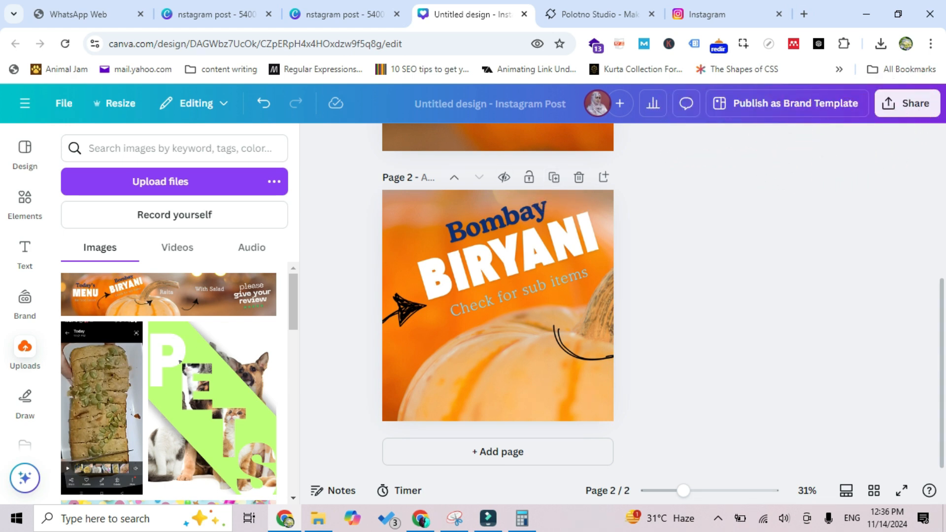
# Duplicate page 2 and shift the cropped image on the new page to the Raita section
pyautogui.click(554, 177)
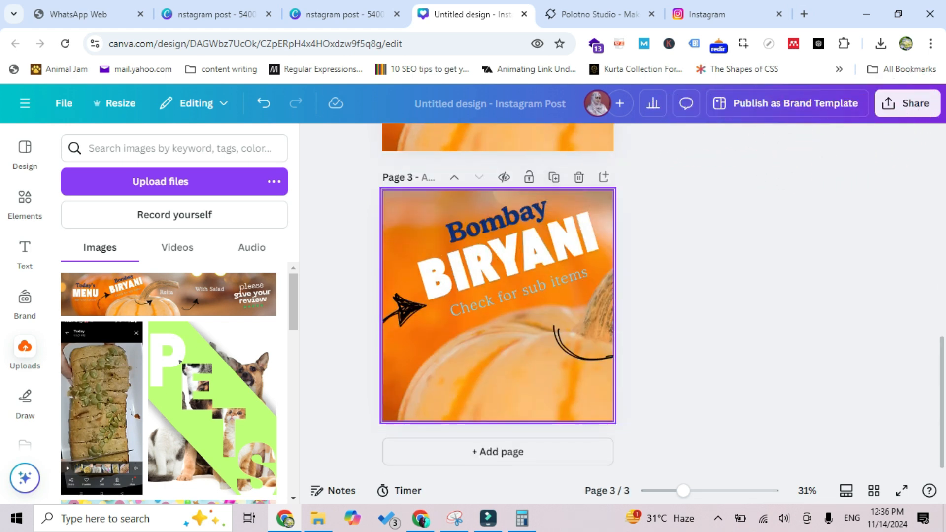
pyautogui.doubleClick(497, 306)
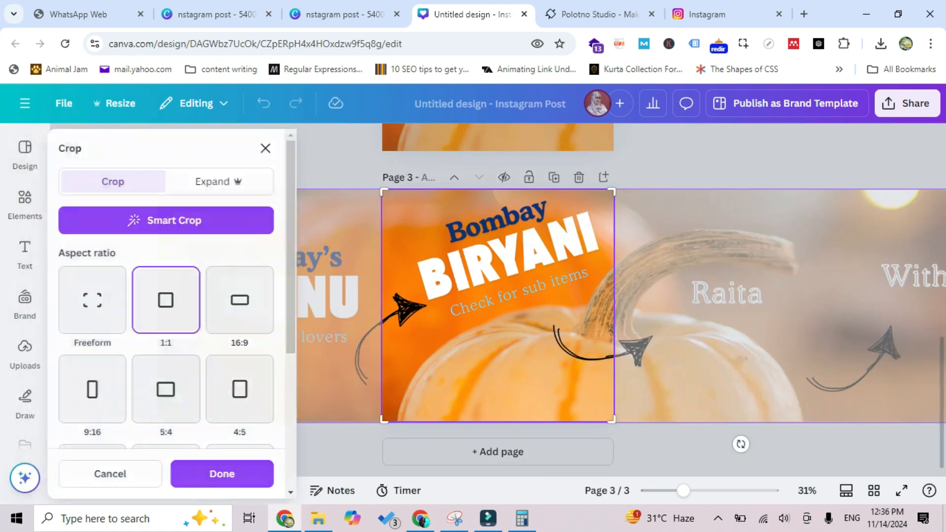
pyautogui.moveTo(581, 305); pyautogui.dragTo(361, 306)
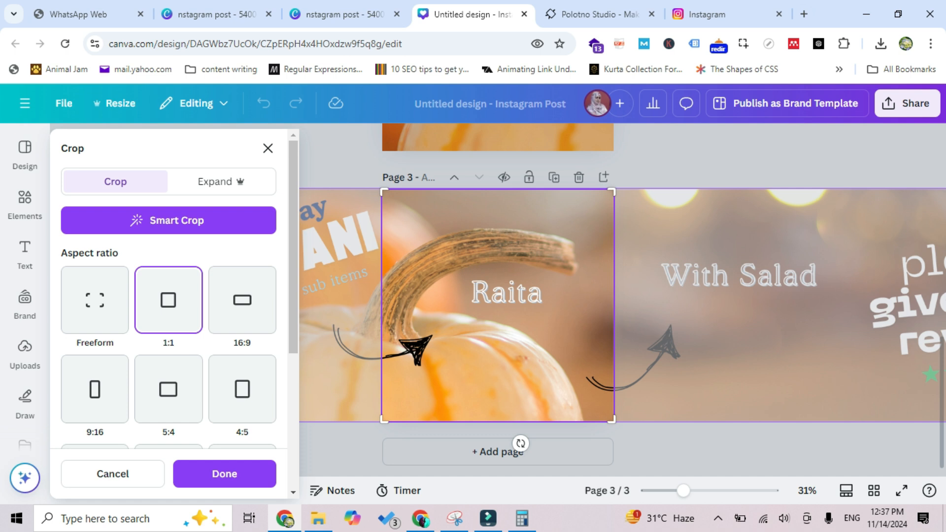
pyautogui.press('Return')
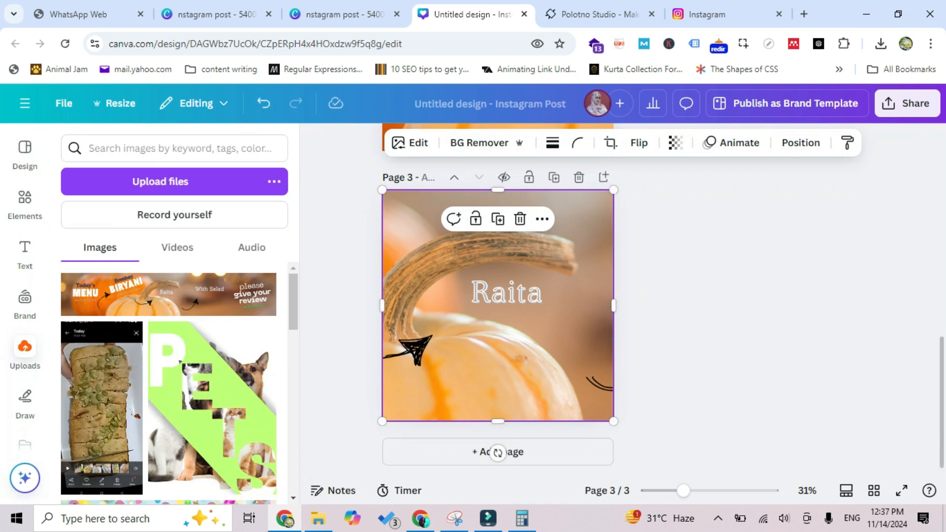
# Duplicate page 3 and shift the cropped image on the new page to the With Salad section
pyautogui.click(554, 176)
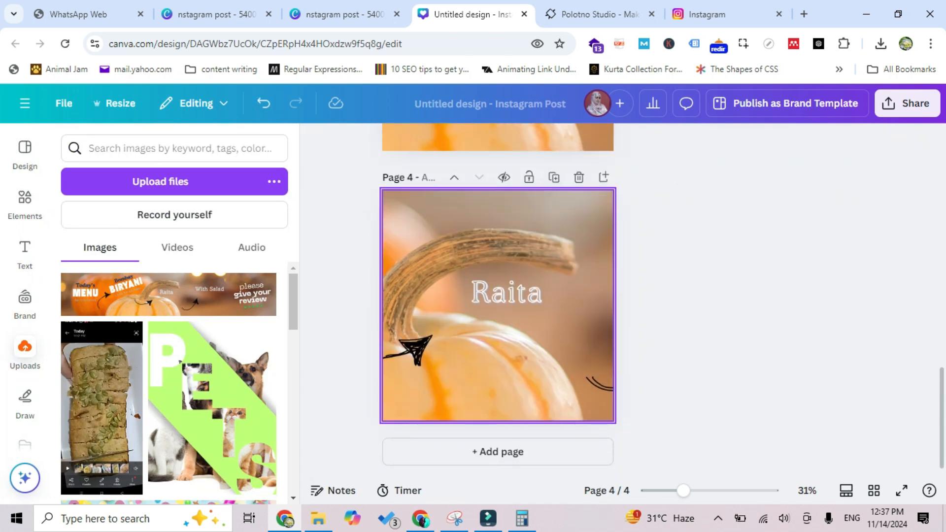
pyautogui.doubleClick(498, 305)
pyautogui.moveTo(591, 305); pyautogui.dragTo(350, 306)
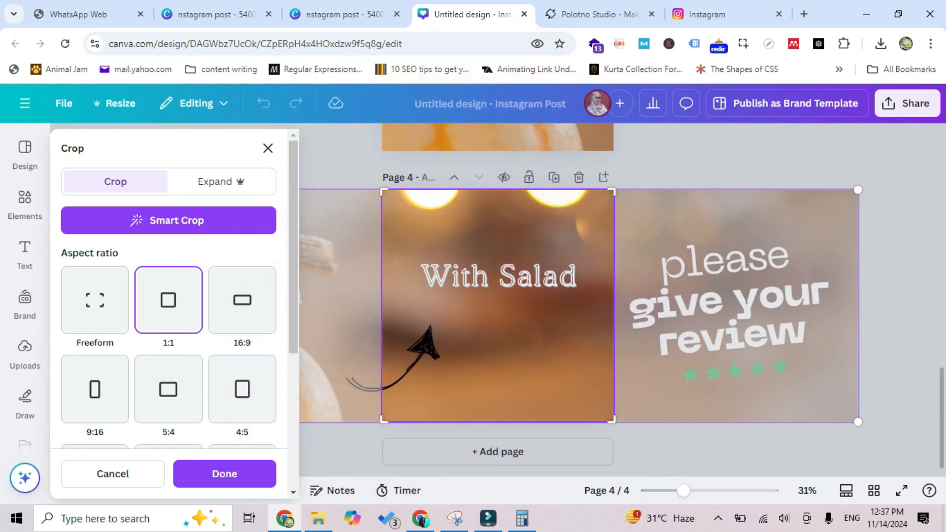
pyautogui.click(224, 473)
# Duplicate page 4 and shift the cropped image on the new page to the closing "please give your review" section
pyautogui.click(553, 177)
pyautogui.doubleClick(497, 306)
pyautogui.moveTo(497, 306); pyautogui.dragTo(254, 305)
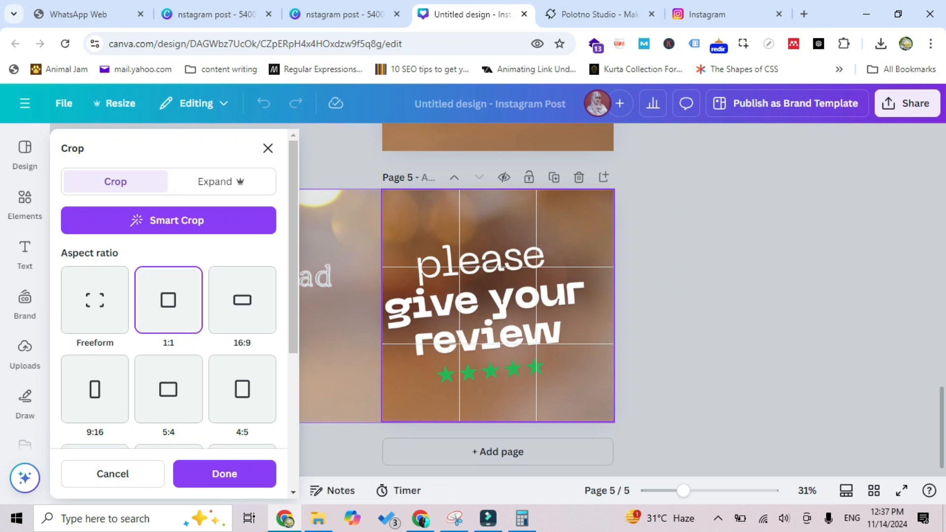
pyautogui.press('Return')
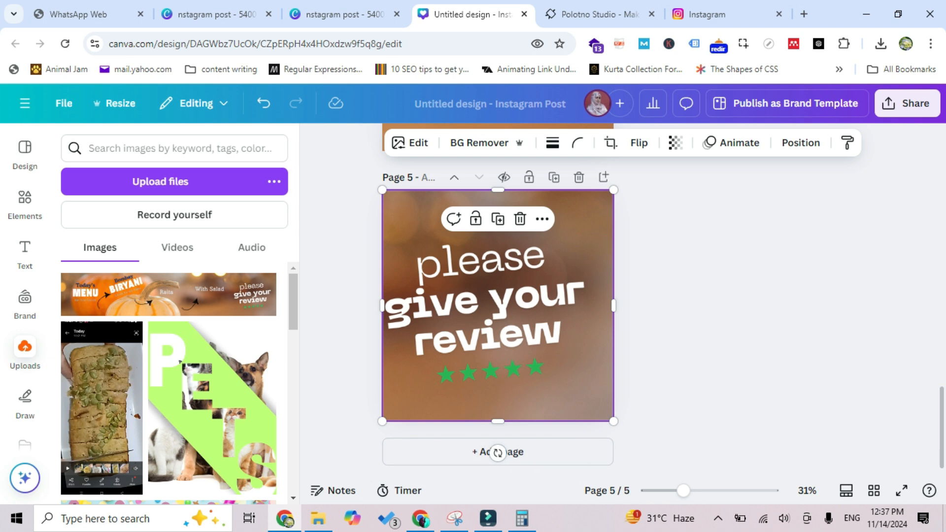
# Download only page 1 of the design as a PNG and save it as 1 in the Graphic Designing folder
pyautogui.click(906, 103)
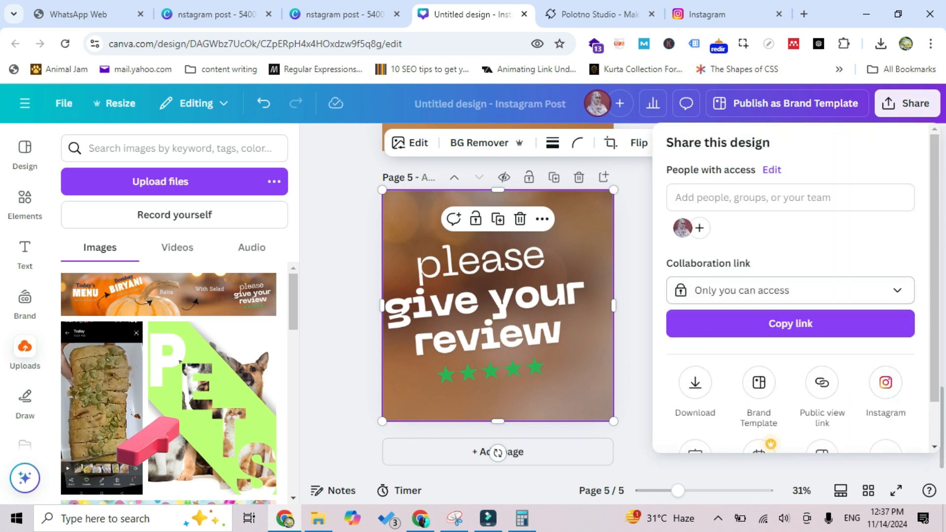
pyautogui.click(694, 382)
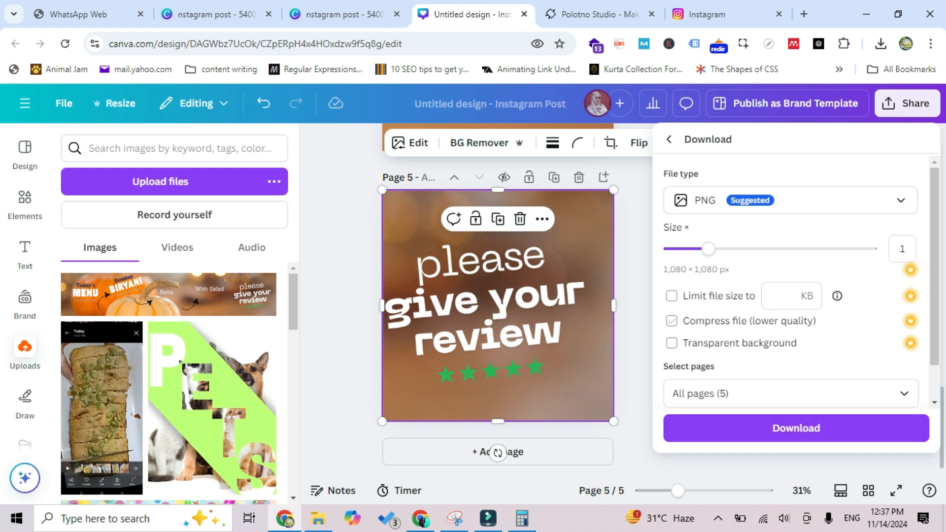
pyautogui.moveTo(934, 266); pyautogui.dragTo(934, 298)
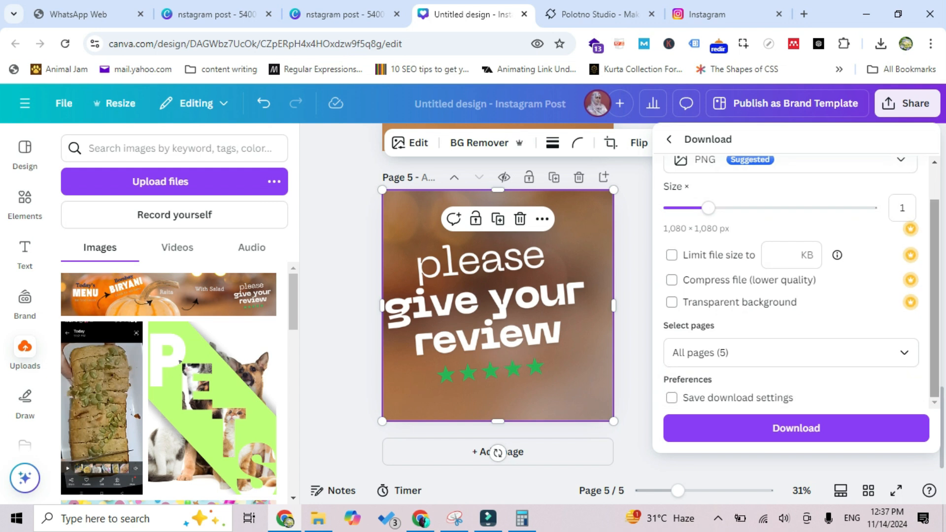
pyautogui.click(901, 352)
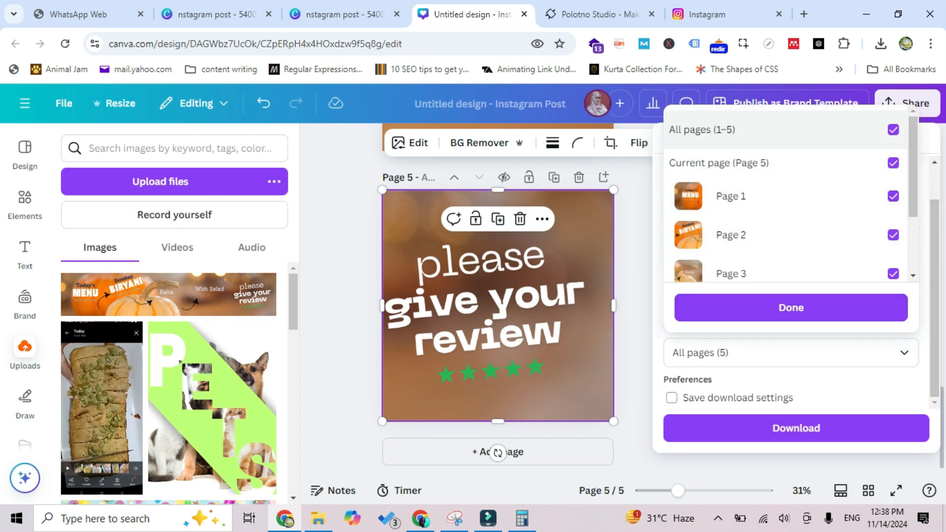
pyautogui.click(893, 130)
pyautogui.click(893, 196)
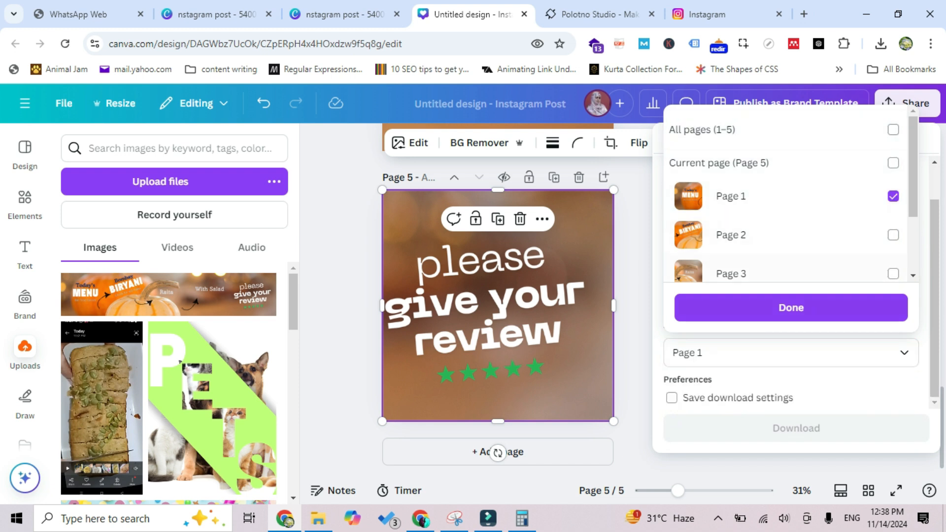
pyautogui.click(791, 307)
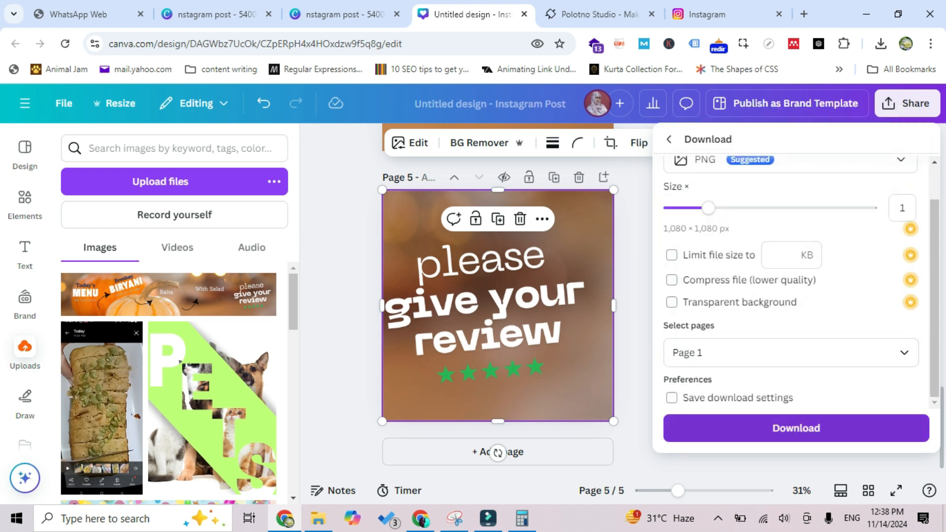
pyautogui.click(796, 428)
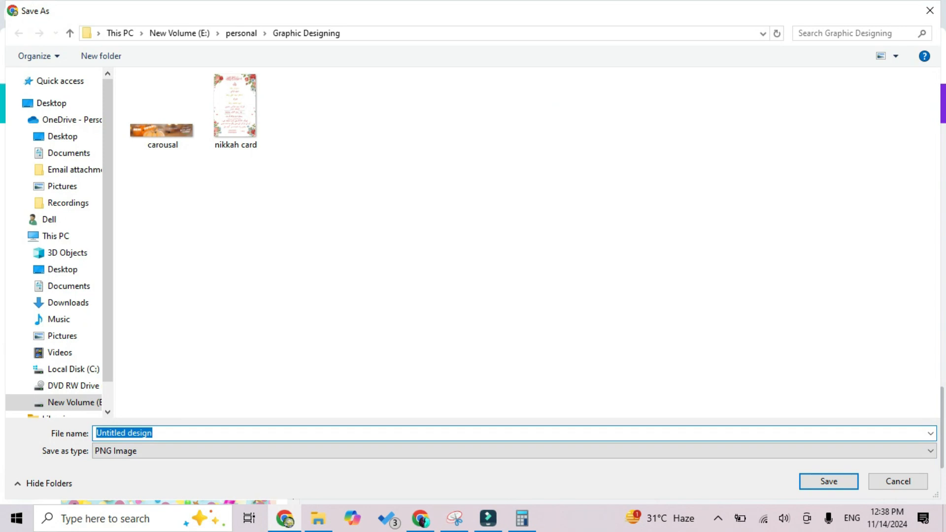
pyautogui.write('1')
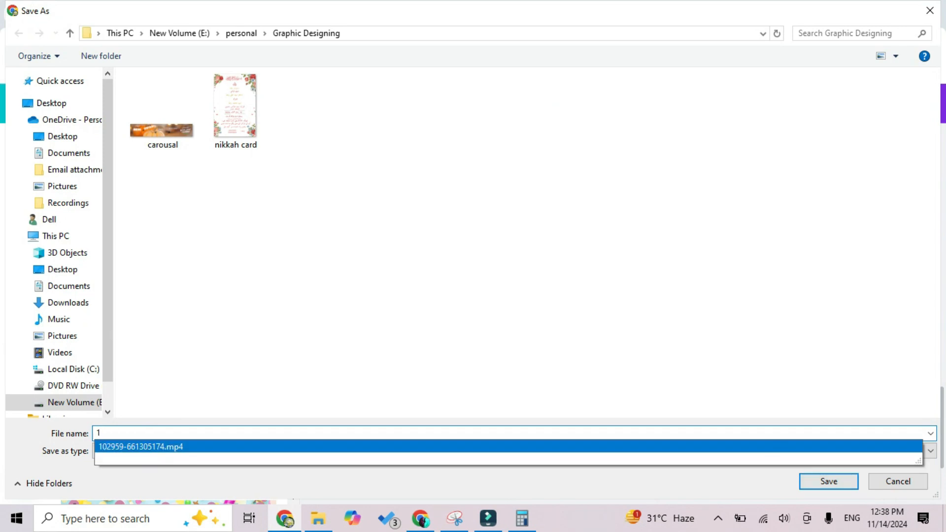
pyautogui.press('Return')
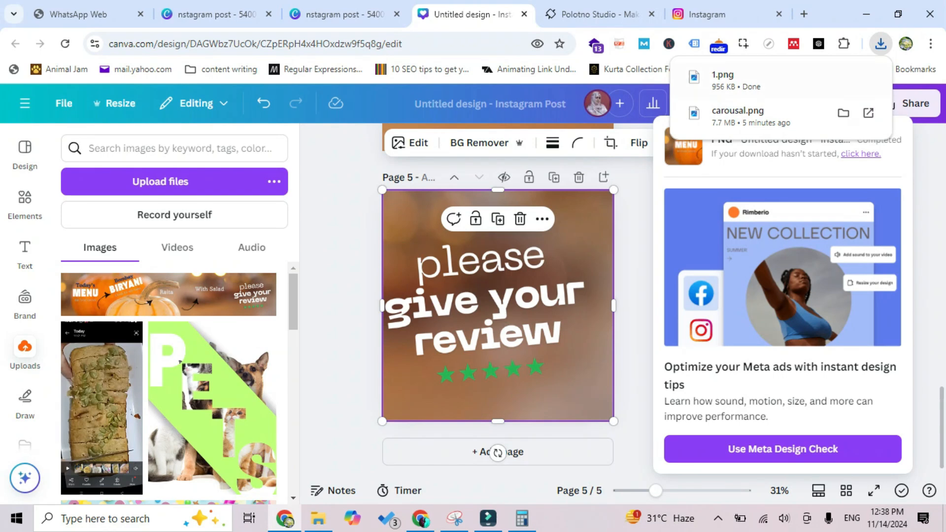
pyautogui.click(633, 222)
# Download only page 2, the Bombay Biryani page, as a PNG and save it as 2
pyautogui.click(907, 103)
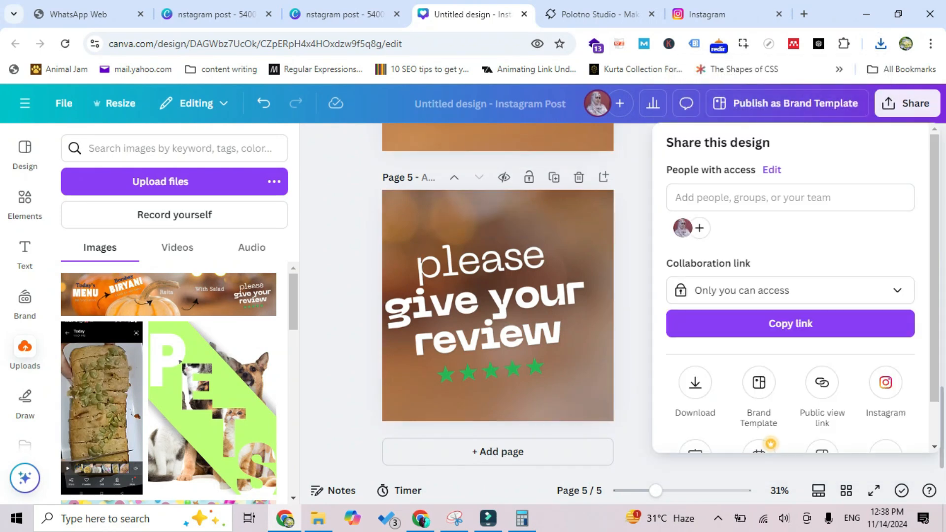
pyautogui.click(695, 382)
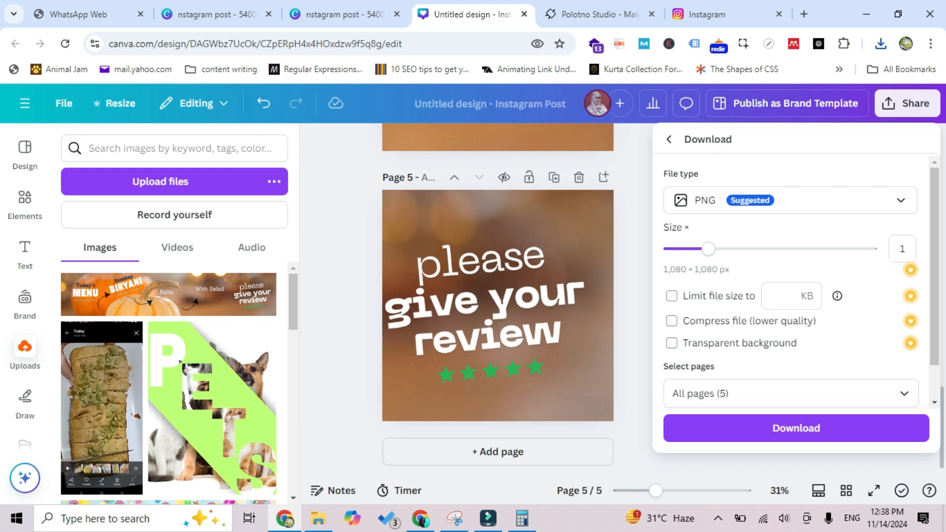
pyautogui.scroll(-2, 791, 281)
pyautogui.click(790, 352)
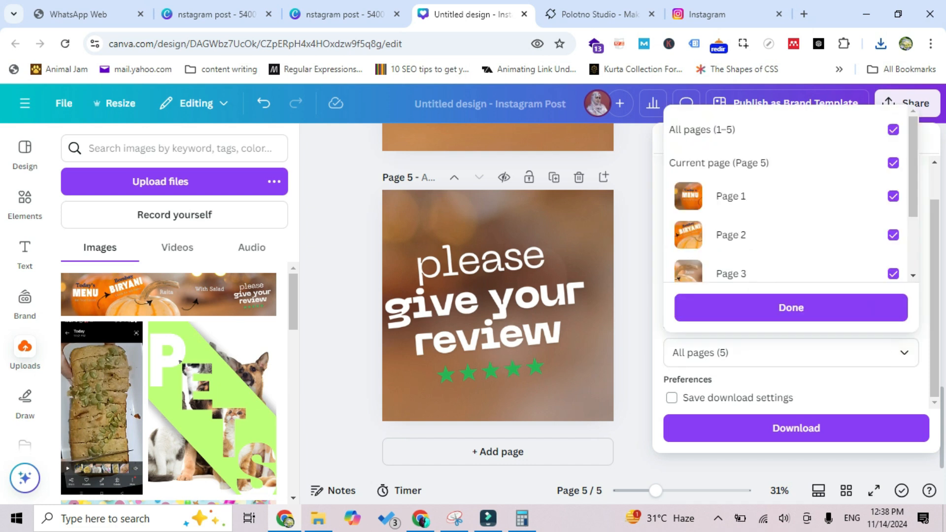
pyautogui.click(788, 130)
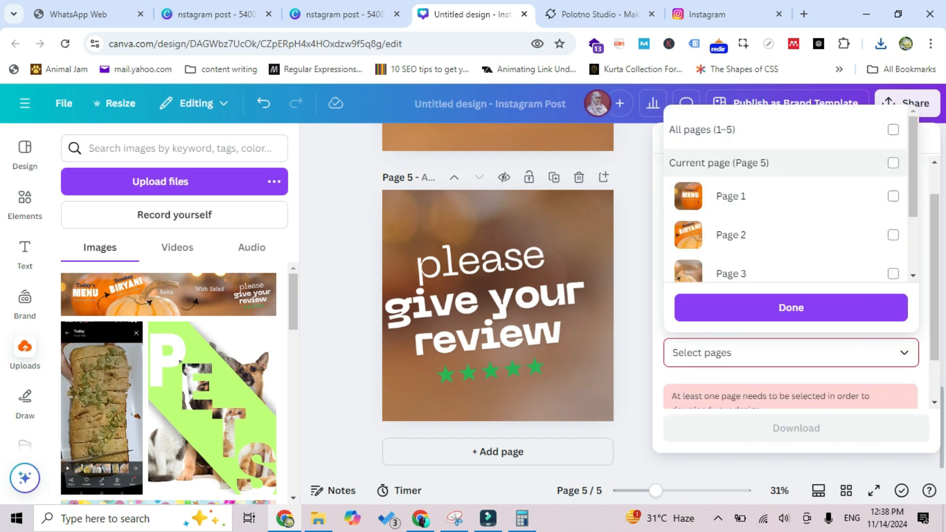
pyautogui.click(788, 235)
pyautogui.click(791, 308)
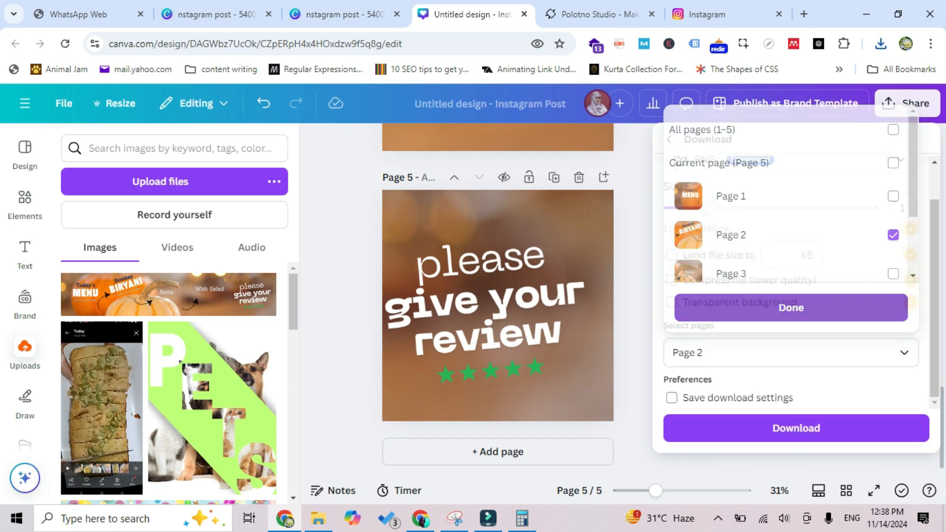
pyautogui.click(796, 427)
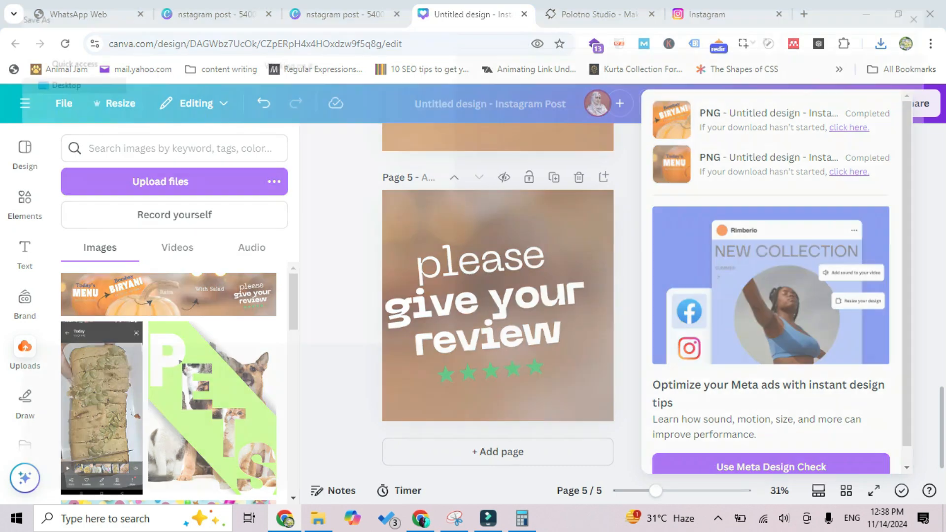
pyautogui.write('2')
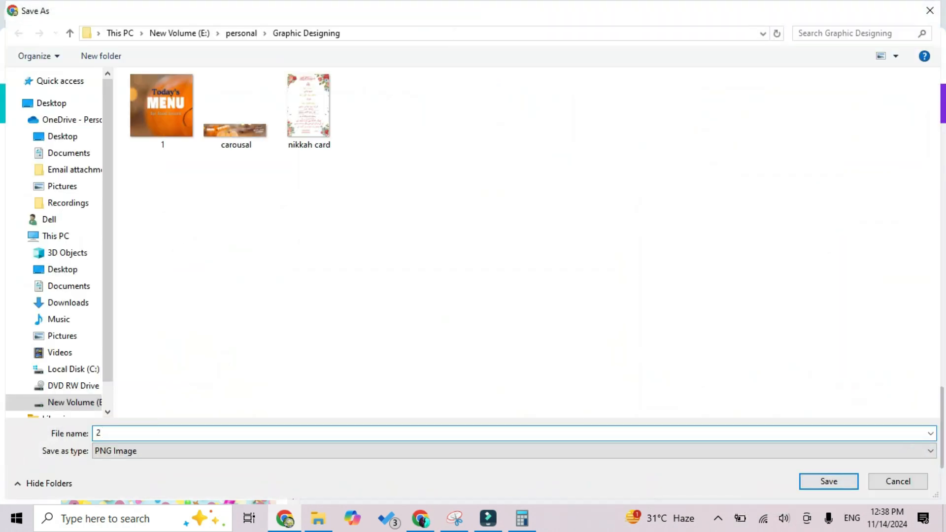
pyautogui.press('Return')
# Download only page 3, the Raita page, as a PNG and save it as 3
pyautogui.click(695, 382)
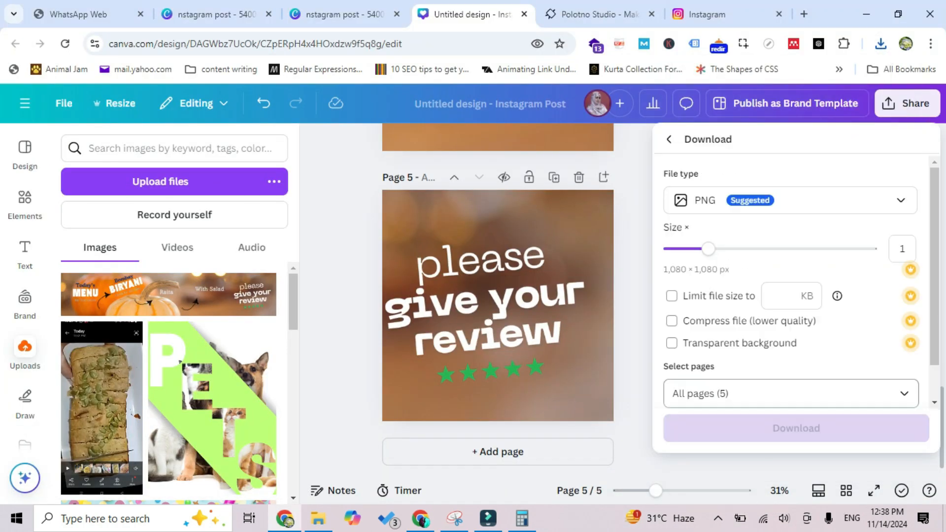
pyautogui.click(788, 391)
pyautogui.click(893, 129)
pyautogui.click(893, 273)
pyautogui.click(791, 307)
pyautogui.click(796, 427)
pyautogui.write('3')
pyautogui.press('Return')
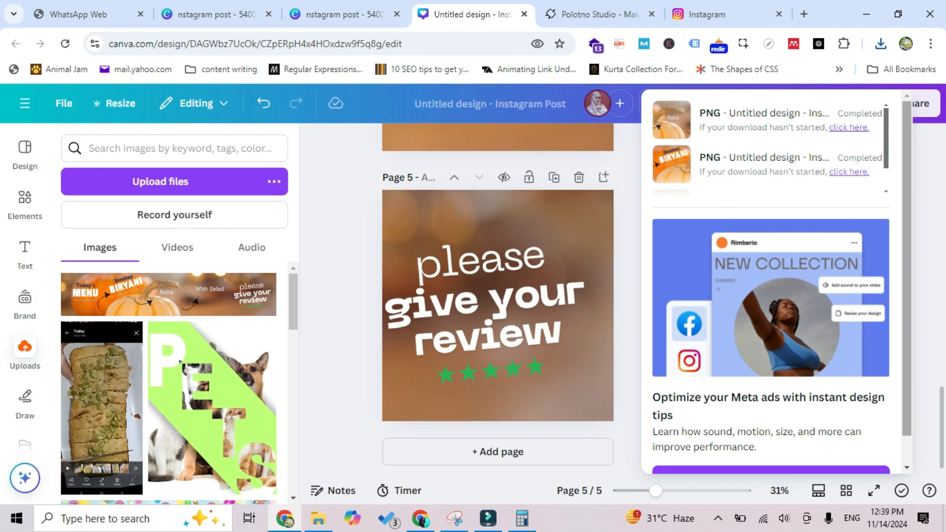
# Download only page 4, the With Salad page, as a PNG and save it as 4
pyautogui.click(919, 103)
pyautogui.click(695, 383)
pyautogui.scroll(-1, 790, 353)
pyautogui.click(791, 352)
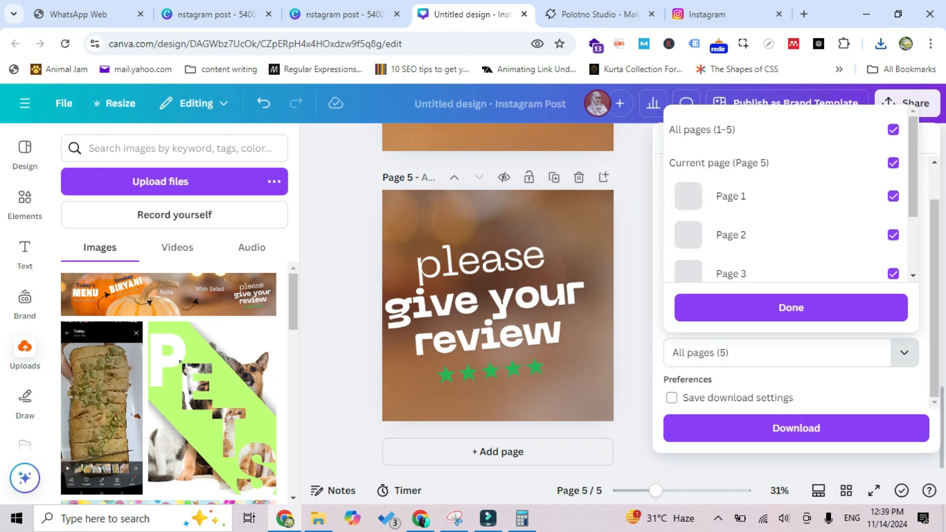
pyautogui.click(893, 129)
pyautogui.scroll(-2, 838, 234)
pyautogui.click(893, 218)
pyautogui.click(791, 307)
pyautogui.click(796, 428)
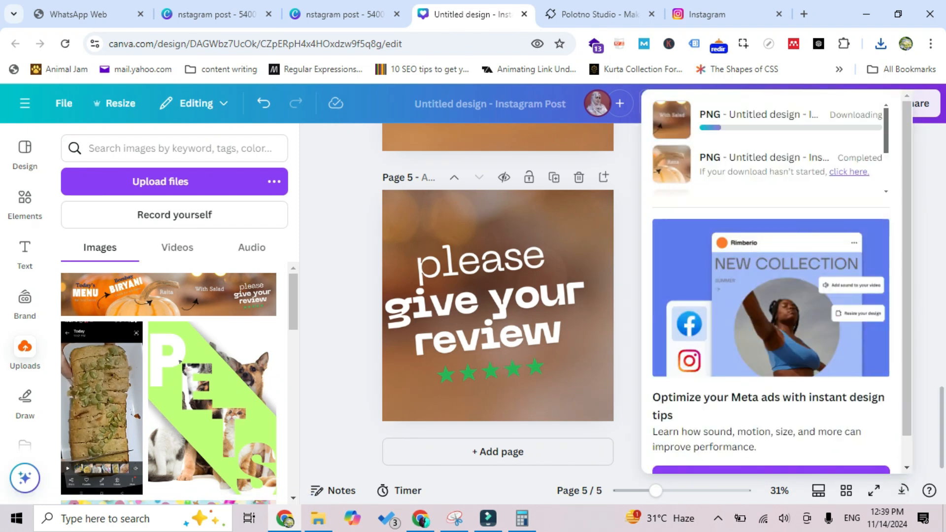
pyautogui.write('4')
pyautogui.press('Return')
# Download only page 5, the review page, as a PNG saved as 5, and add a blank page after it
pyautogui.click(915, 102)
pyautogui.click(695, 385)
pyautogui.scroll(-1, 791, 345)
pyautogui.click(791, 353)
pyautogui.click(893, 129)
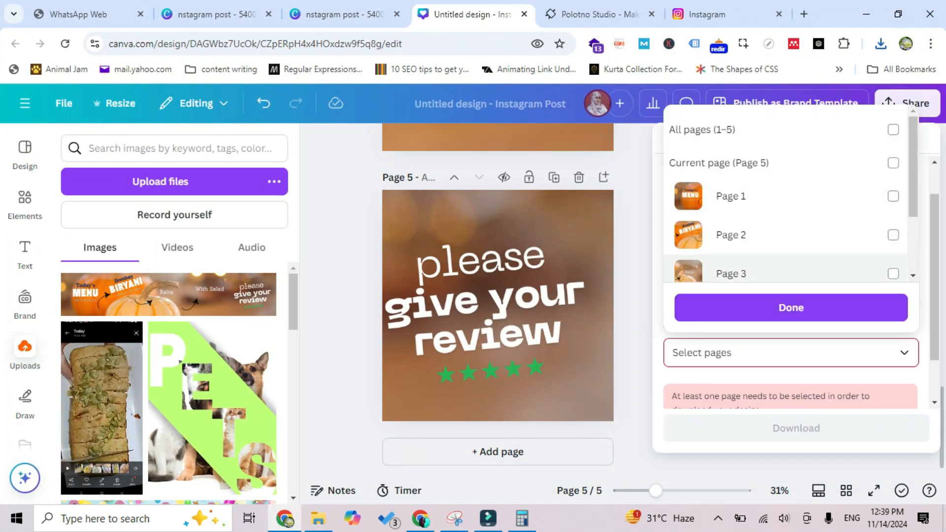
pyautogui.scroll(-2, 789, 222)
pyautogui.click(893, 256)
pyautogui.click(791, 307)
pyautogui.click(796, 427)
pyautogui.write('5')
pyautogui.press('Return')
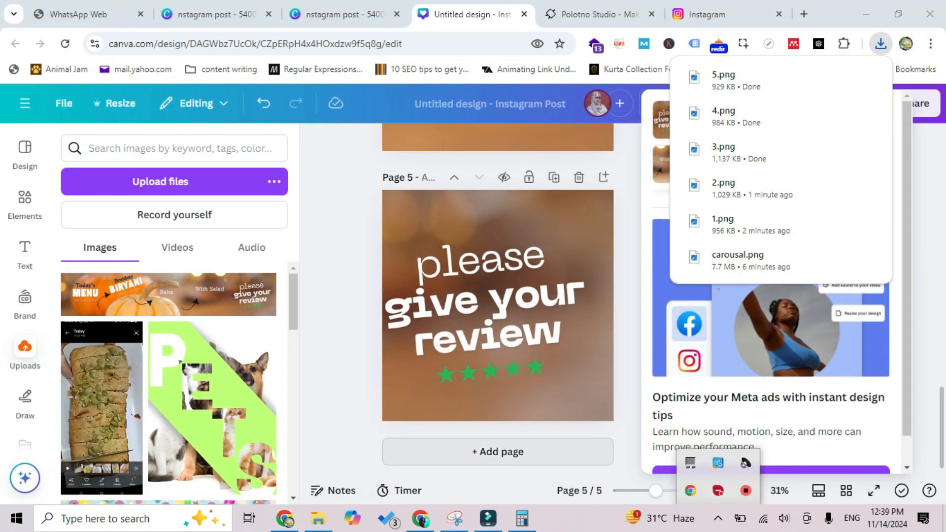
pyautogui.click(498, 452)
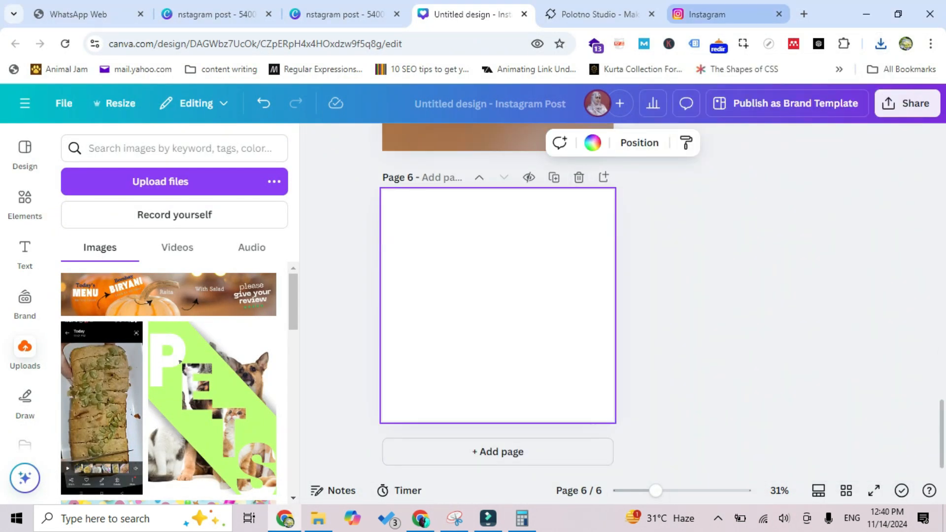
# Switch to Instagram and create a new post with images 1 to 5 from the Graphic Designing folder
pyautogui.click(719, 14)
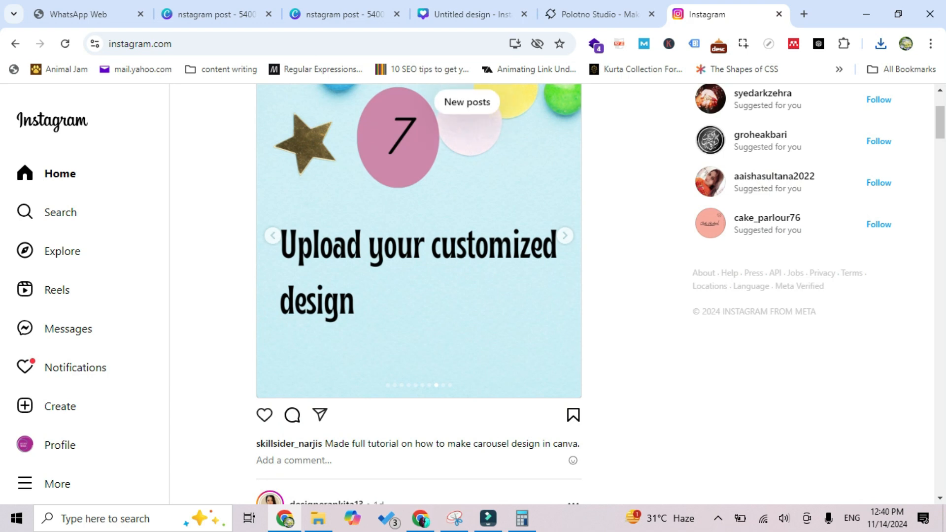
pyautogui.moveTo(939, 122); pyautogui.dragTo(939, 101)
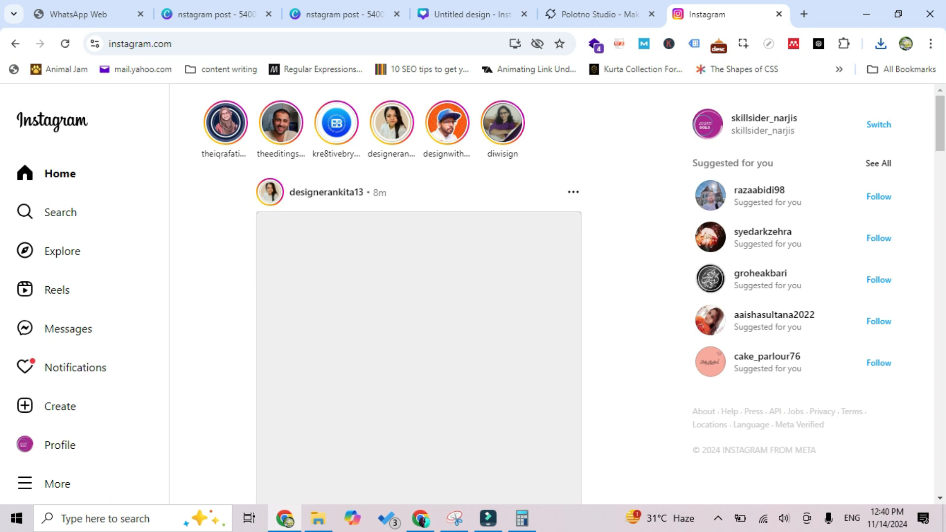
pyautogui.click(60, 406)
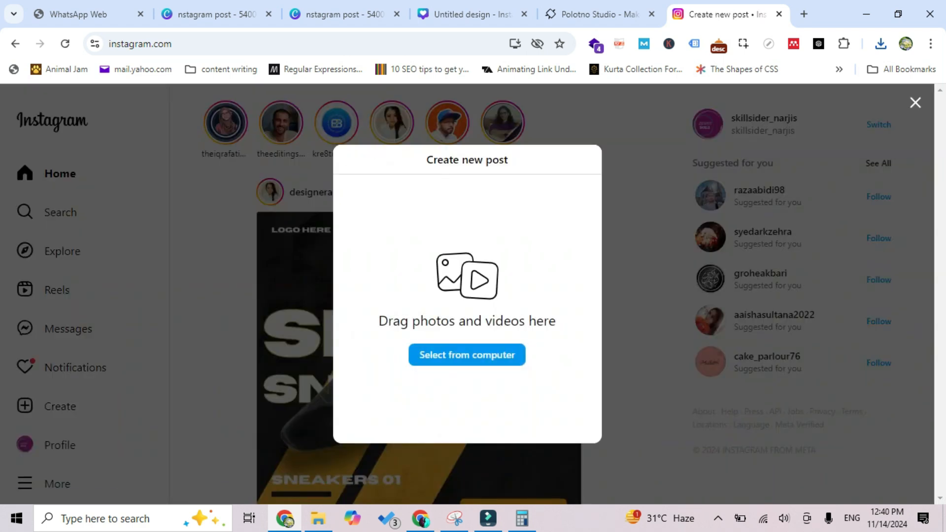
pyautogui.click(467, 355)
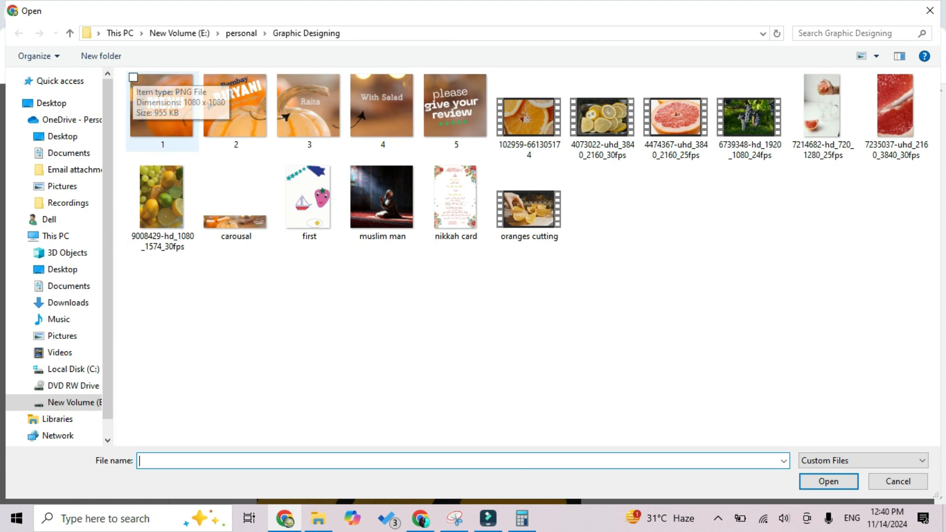
pyautogui.click(133, 77)
pyautogui.click(206, 77)
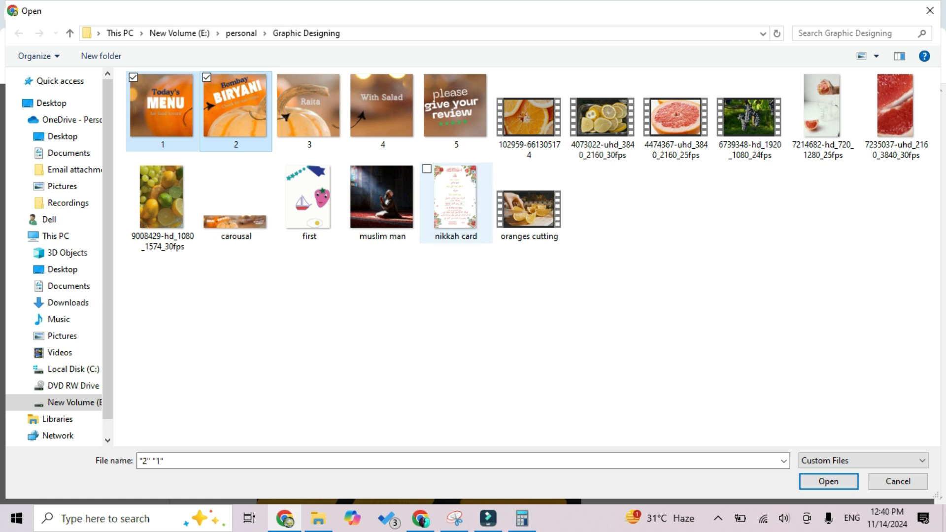
pyautogui.moveTo(492, 158); pyautogui.dragTo(183, 95)
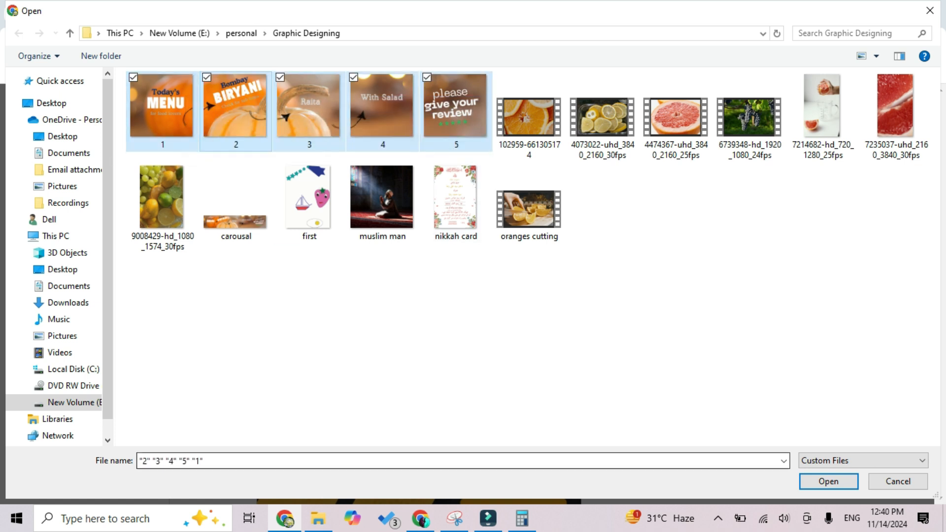
pyautogui.click(827, 481)
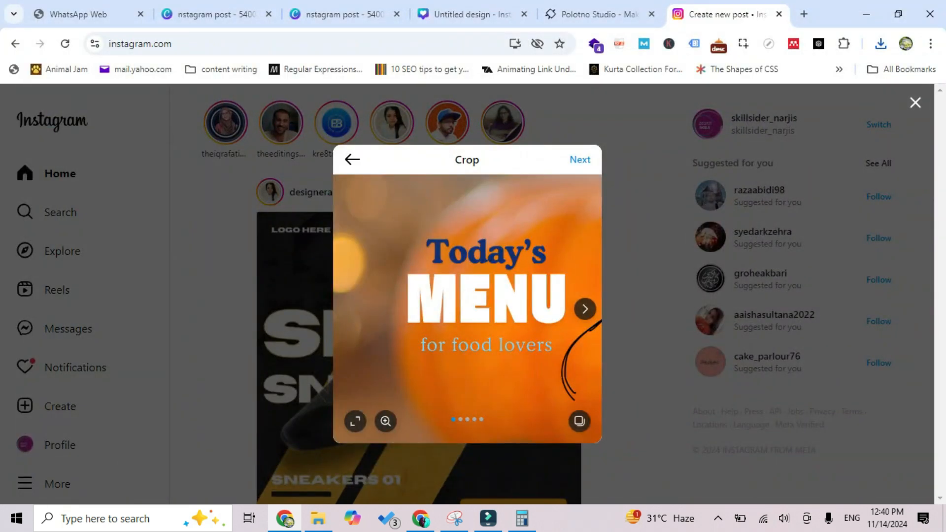
# Check the crop of each carousel image through to the review slide, and continue to the post's filter editing stage
pyautogui.click(585, 308)
pyautogui.click(584, 309)
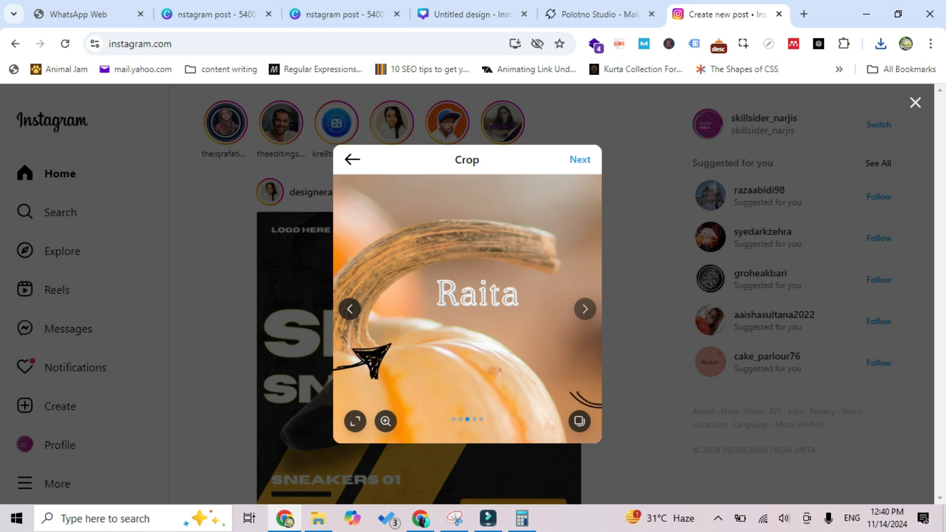
pyautogui.click(585, 309)
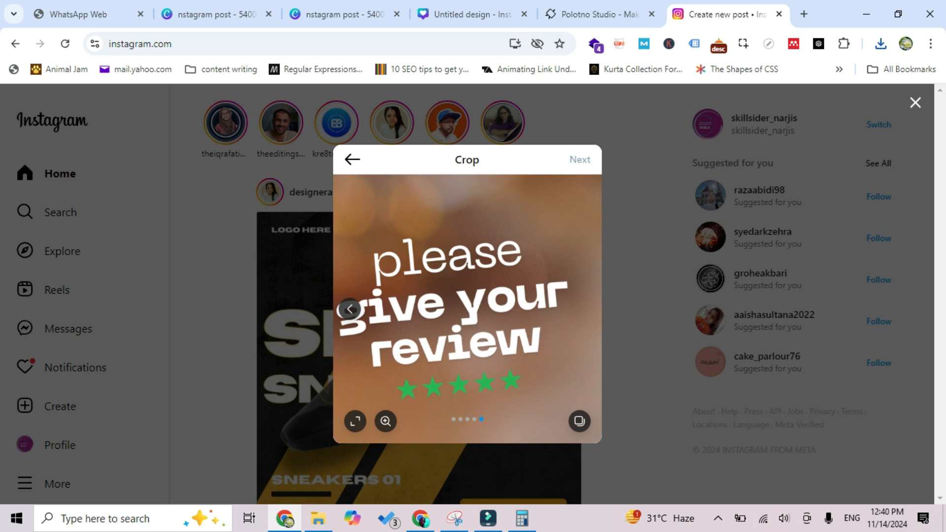
pyautogui.click(580, 160)
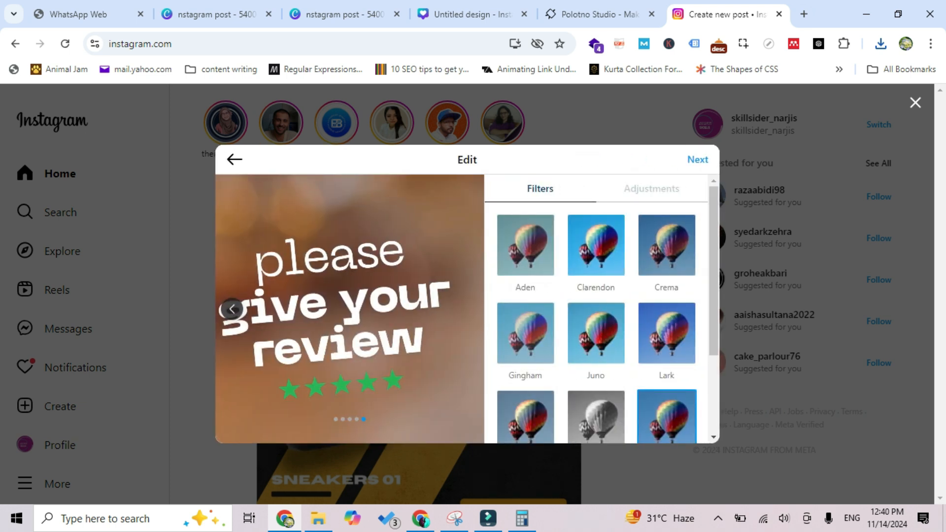